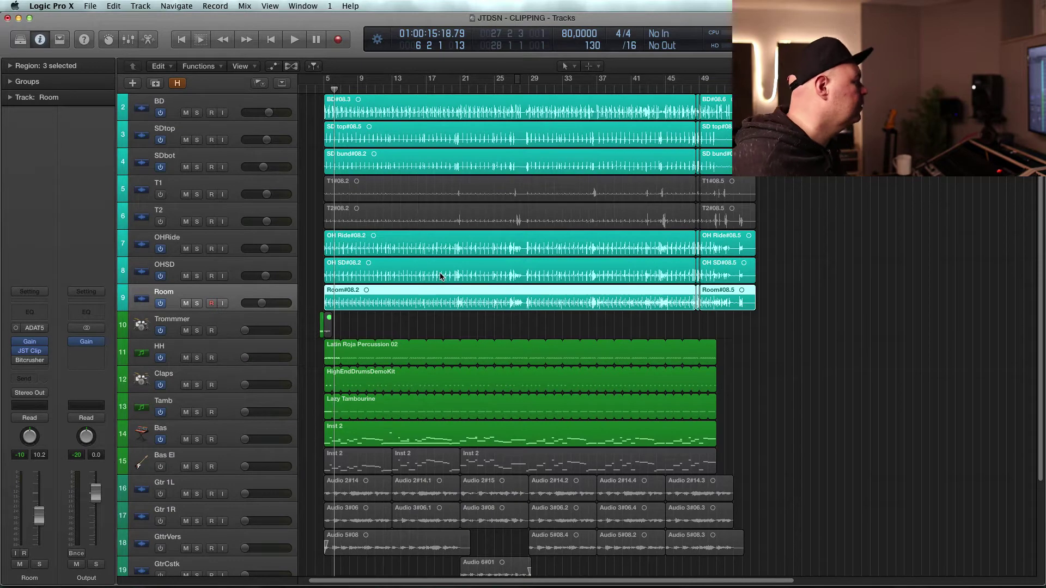
Enlarge the track heights and solo all the drum tracks from BD to Room.
{"action": "key", "text": "super+Down"}
{"action": "key", "text": "super+Down"}
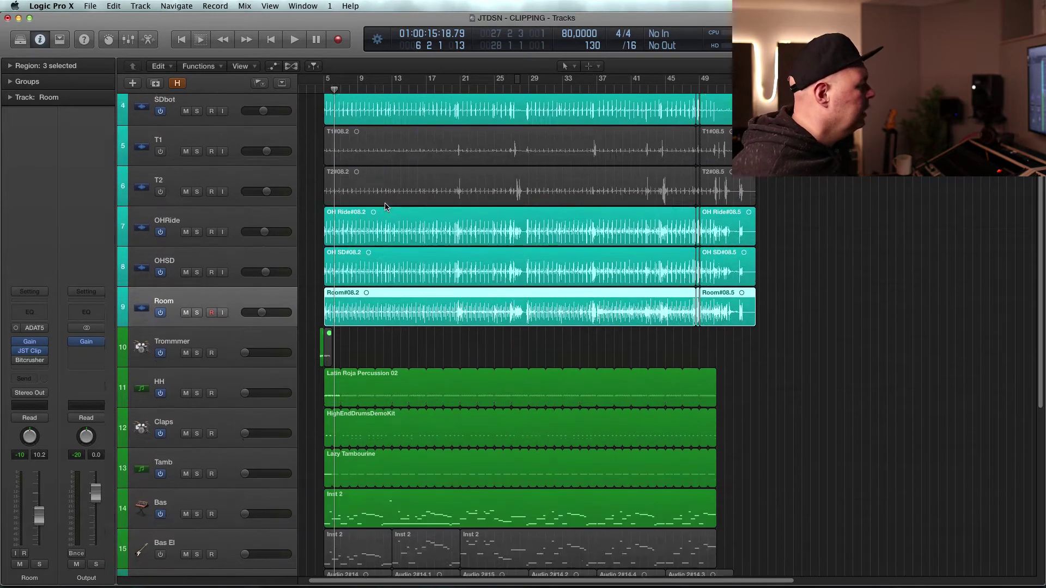
{"action": "scroll", "coordinate": [385, 206], "scroll_direction": "up", "scroll_amount": 4}
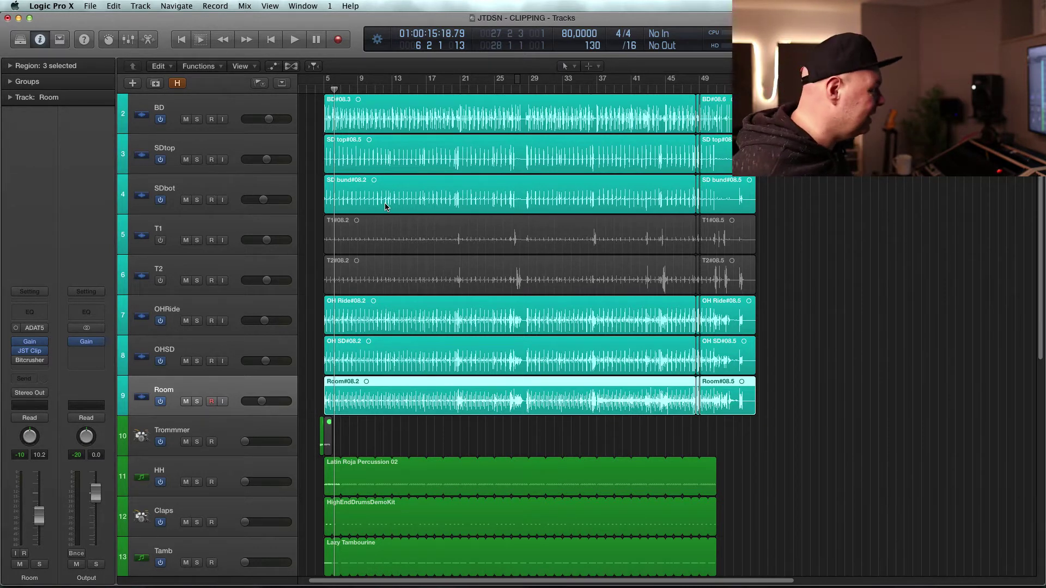
{"action": "left_click", "coordinate": [197, 402]}
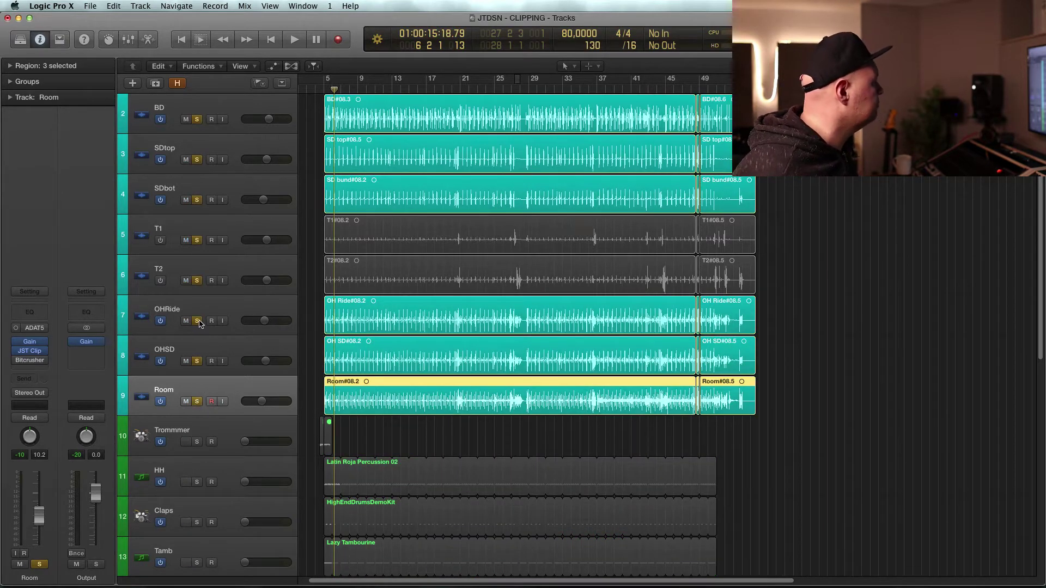
Bypass JST Clip on the Room track and play the soloed drums.
{"action": "key", "text": "space"}
{"action": "key", "text": "space"}
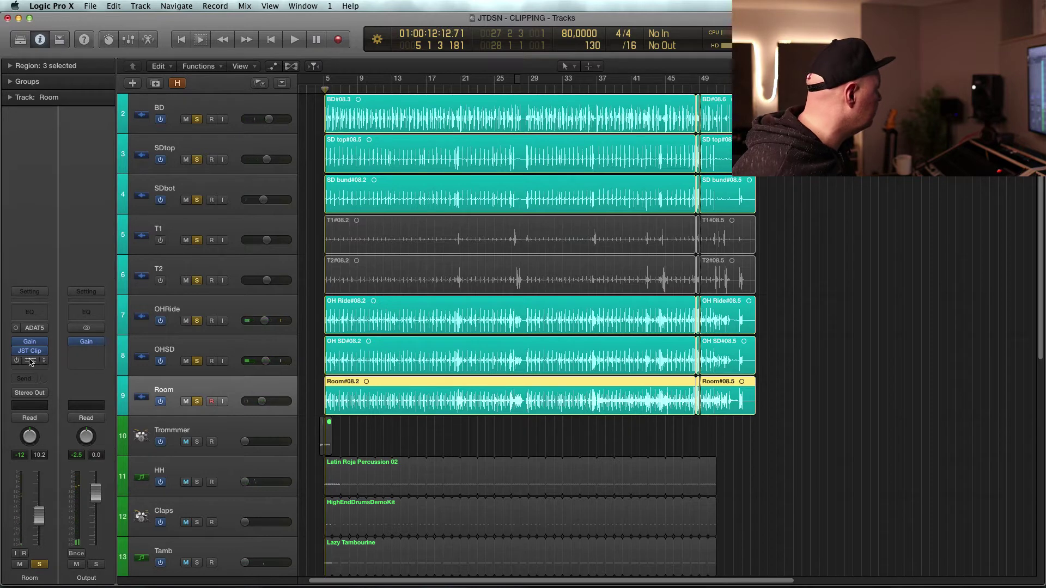
{"action": "left_click", "coordinate": [16, 351]}
{"action": "key", "text": "space"}
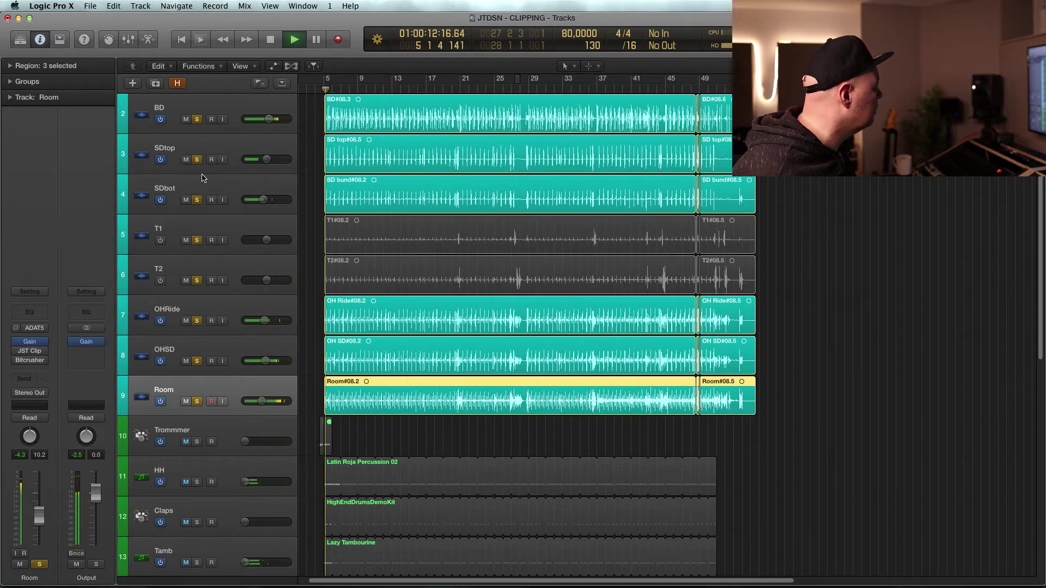
Open the mixer during playback and check the Gain insert on the SDbot channel.
{"action": "key", "text": "2"}
{"action": "key", "text": "x"}
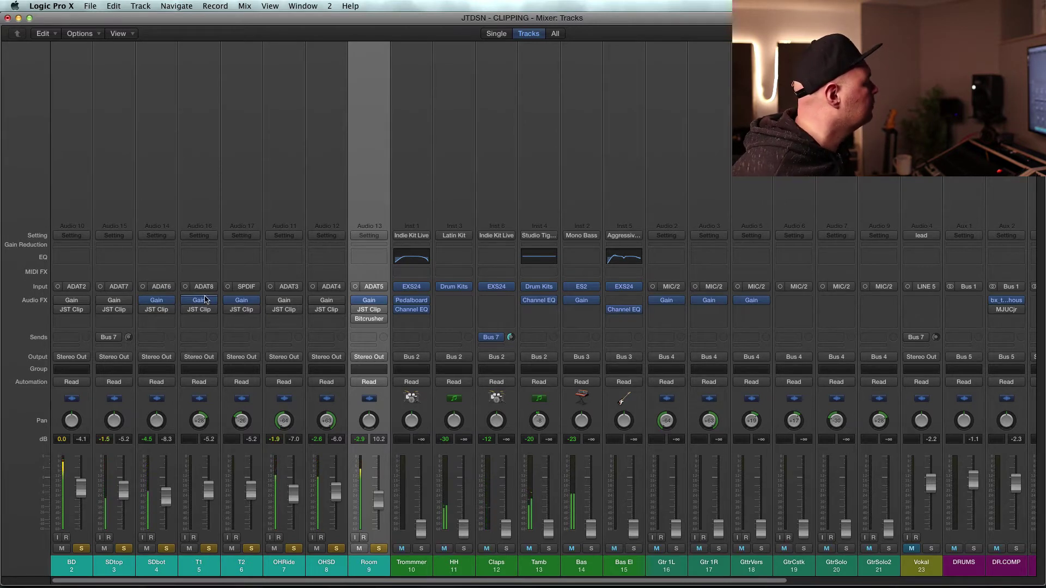
{"action": "left_click", "coordinate": [158, 303]}
{"action": "left_click", "coordinate": [159, 305]}
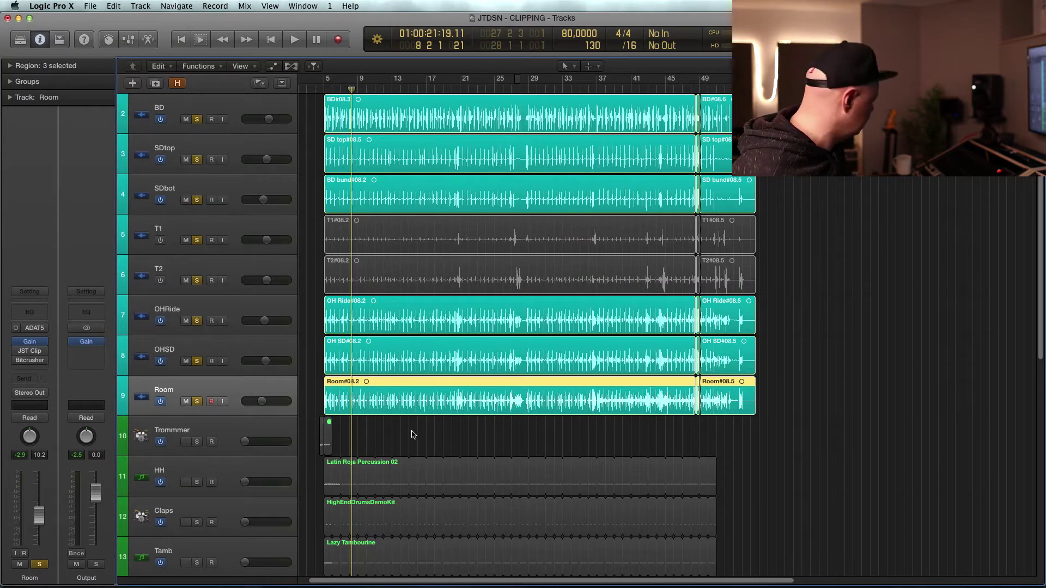
Show and hide the track automation, and solo the Room track again.
{"action": "key", "text": "a"}
{"action": "key", "text": "a"}
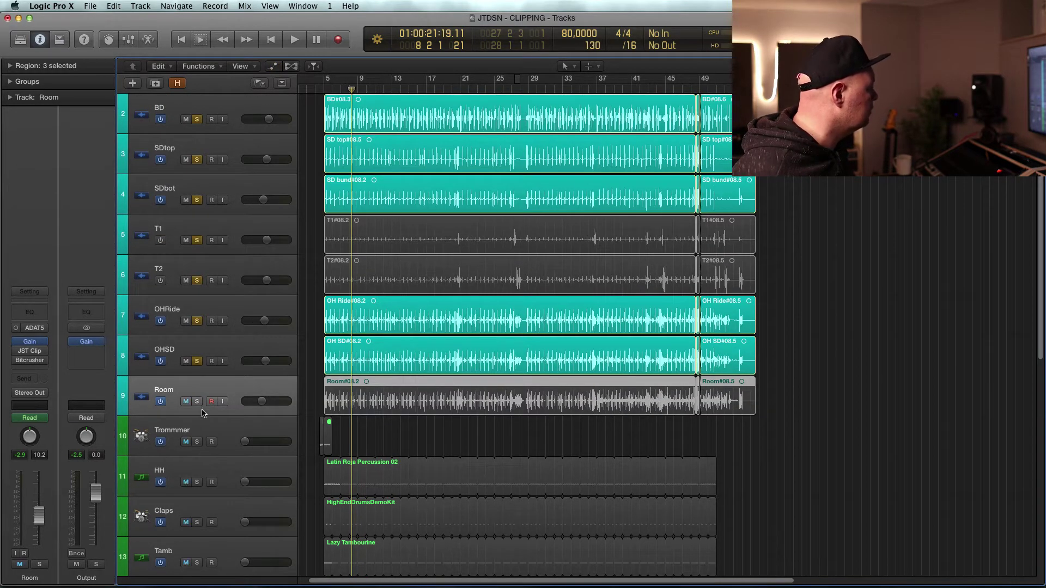
{"action": "left_click", "coordinate": [197, 401]}
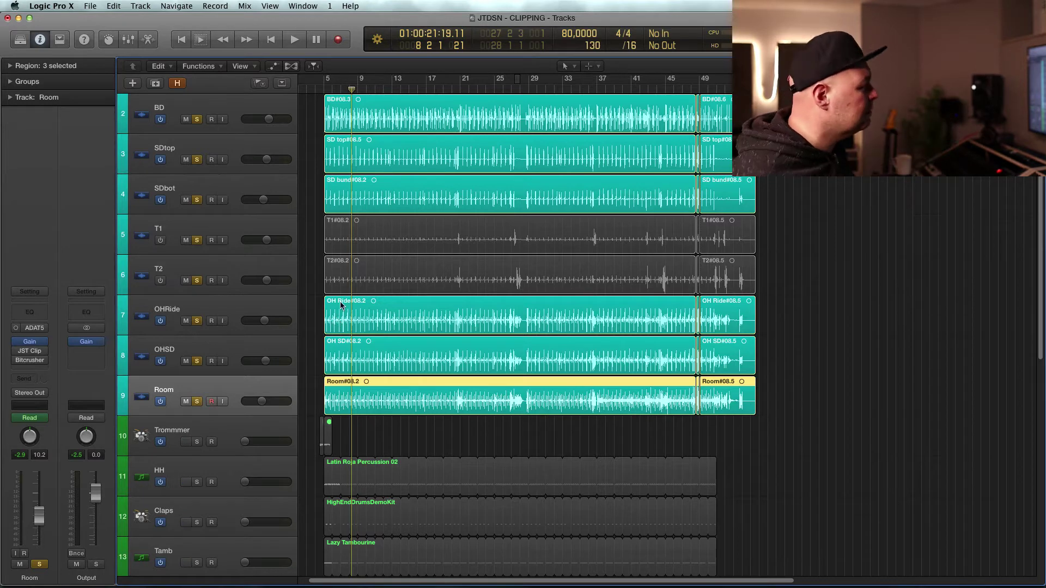
Select the BD track and solo only it, with the tracks zoomed in for a closer view.
{"action": "scroll", "coordinate": [369, 328], "scroll_direction": "up", "scroll_amount": 1}
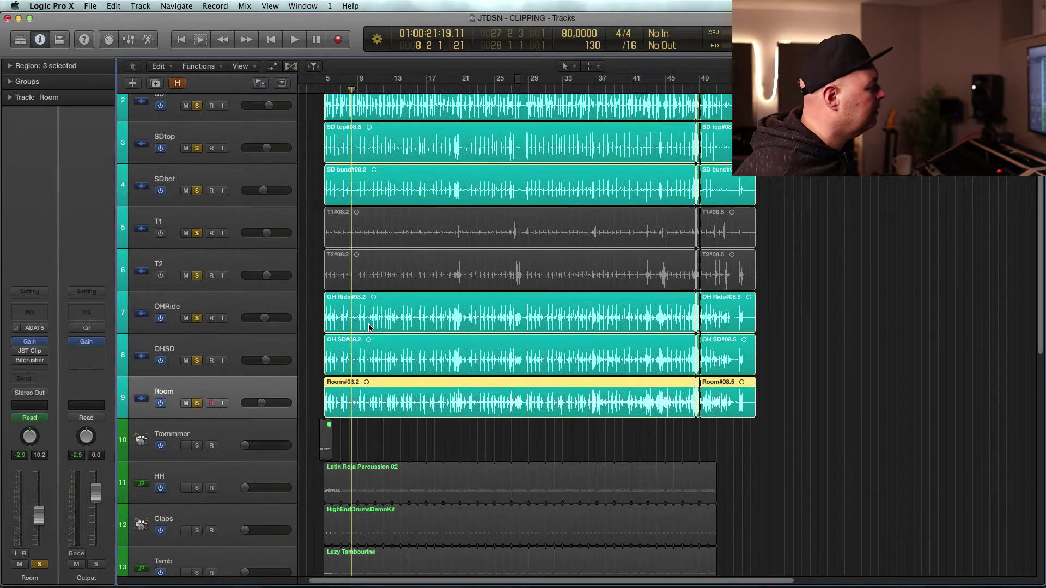
{"action": "scroll", "coordinate": [369, 328], "scroll_direction": "up", "scroll_amount": 1}
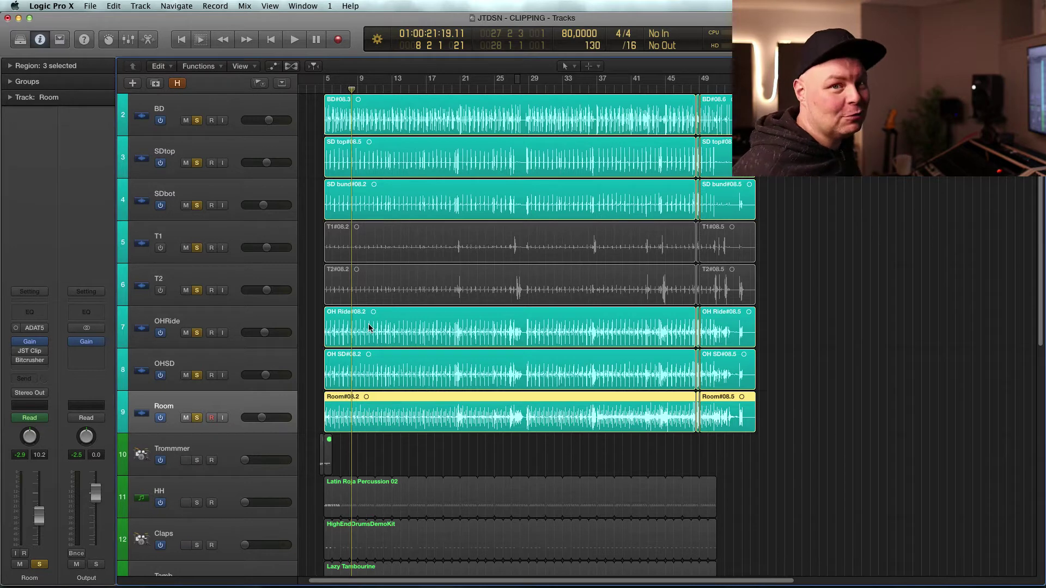
{"action": "left_click", "coordinate": [226, 112]}
{"action": "left_click", "coordinate": [198, 120], "text": "alt"}
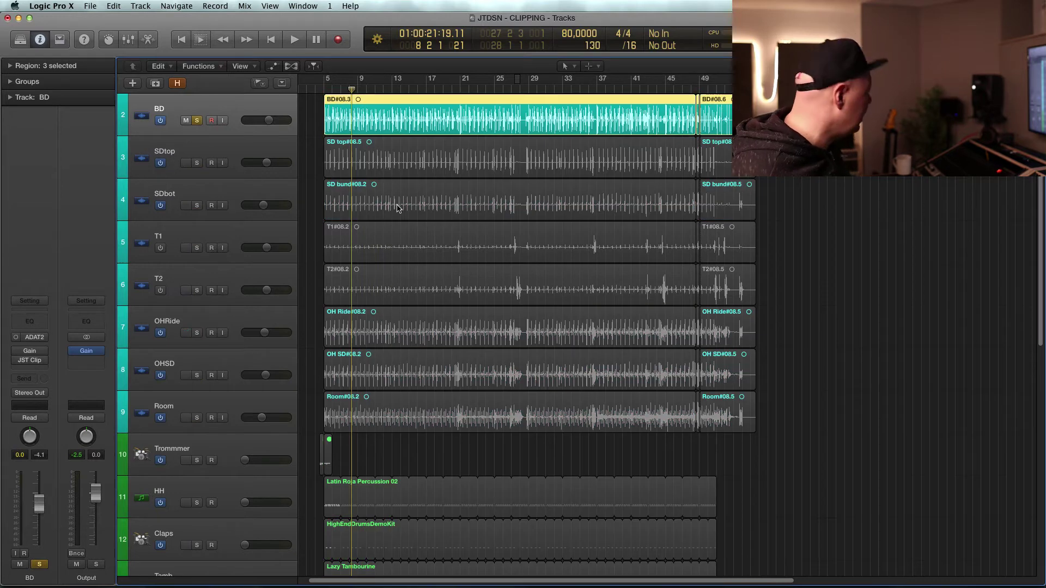
{"action": "key", "text": "super+Right"}
{"action": "key", "text": "super+Right"}
{"action": "key", "text": "super+Down"}
{"action": "scroll", "coordinate": [361, 241], "scroll_direction": "down", "scroll_amount": 5}
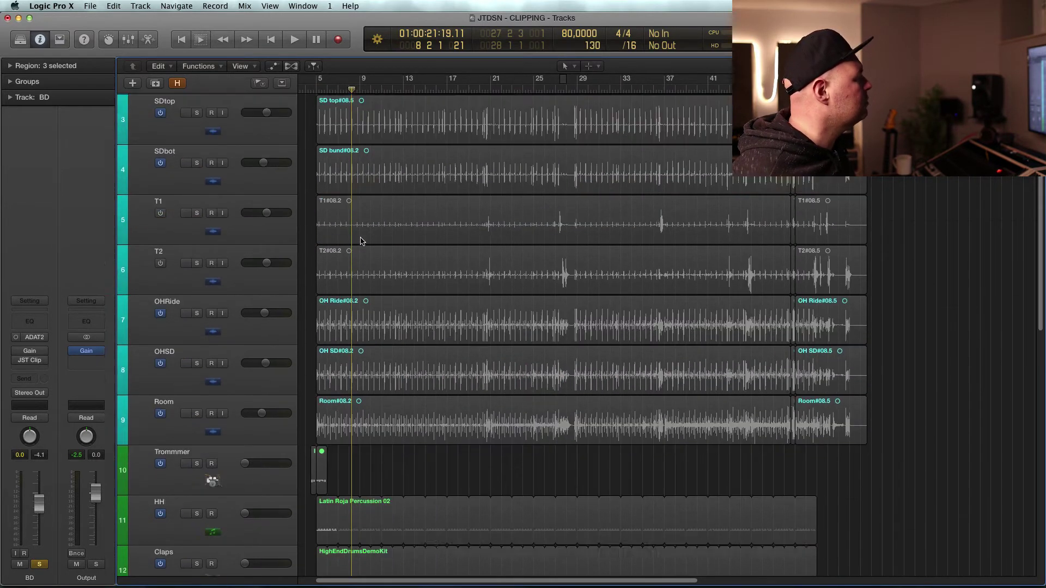
{"action": "scroll", "coordinate": [361, 240], "scroll_direction": "up", "scroll_amount": 5}
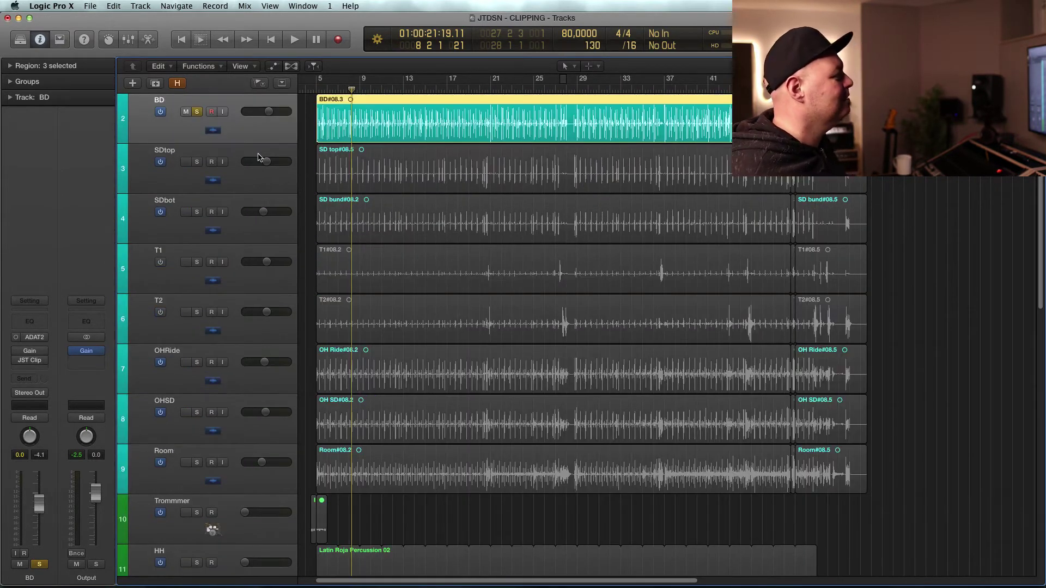
Open JST Clip on the BD track, turn its main knob down to minimum and adjust Trim.
{"action": "left_click", "coordinate": [32, 362]}
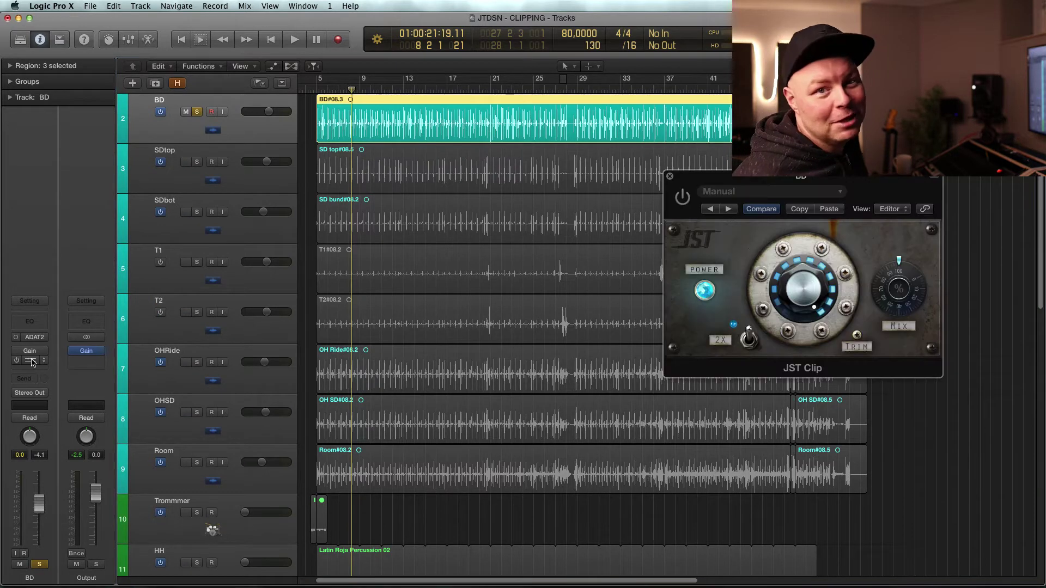
{"action": "left_click_drag", "start_coordinate": [730, 182], "coordinate": [688, 190]}
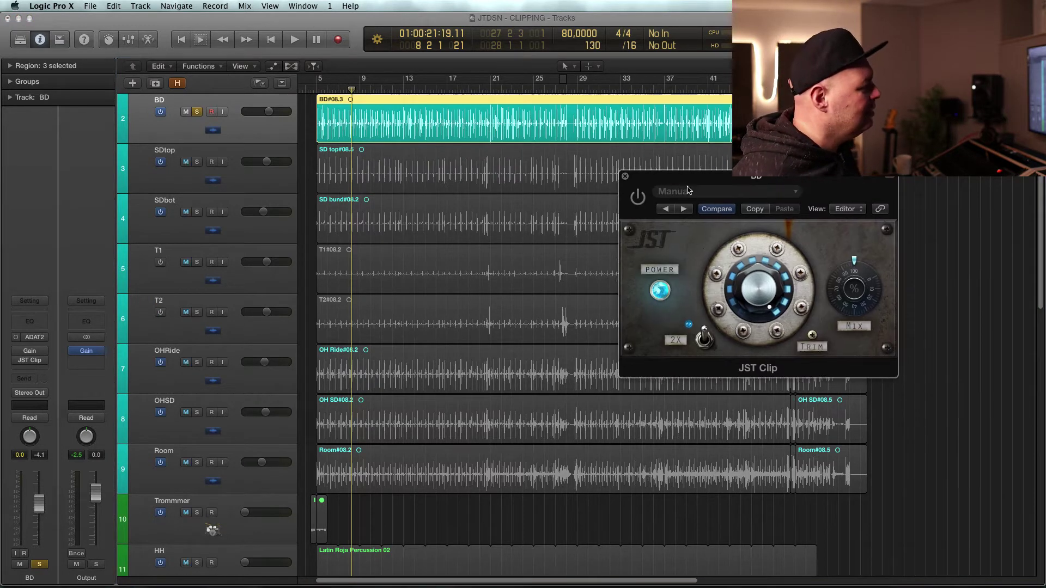
{"action": "left_click_drag", "start_coordinate": [752, 261], "coordinate": [751, 308]}
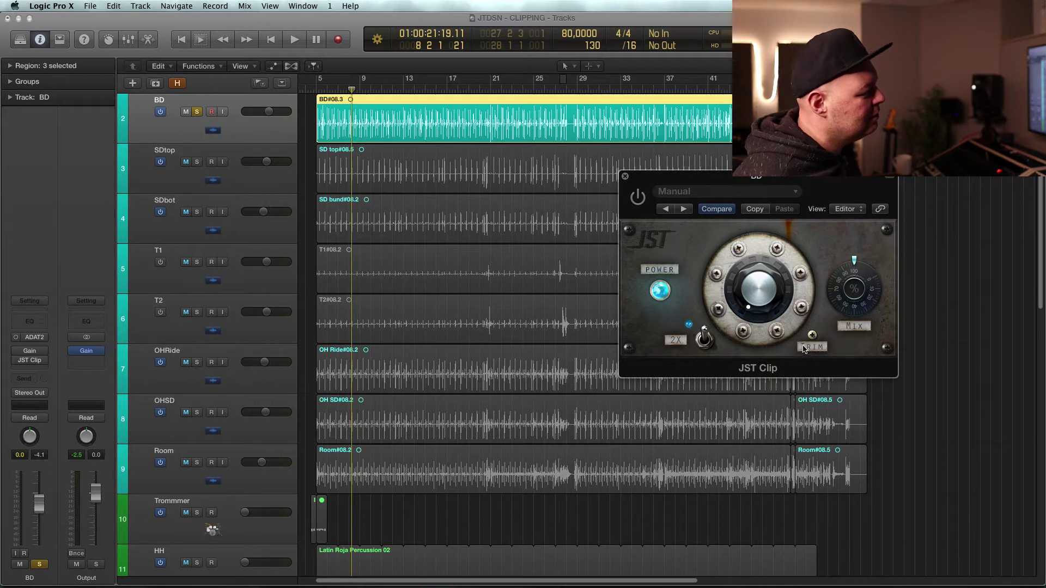
{"action": "left_click_drag", "start_coordinate": [813, 338], "coordinate": [809, 473]}
{"action": "left_click_drag", "start_coordinate": [813, 337], "coordinate": [813, 335]}
{"action": "mouse_move", "coordinate": [843, 176]}
{"action": "left_mouse_down"}
{"action": "mouse_move", "coordinate": [876, 193]}
{"action": "mouse_move", "coordinate": [844, 191]}
{"action": "left_mouse_up"}
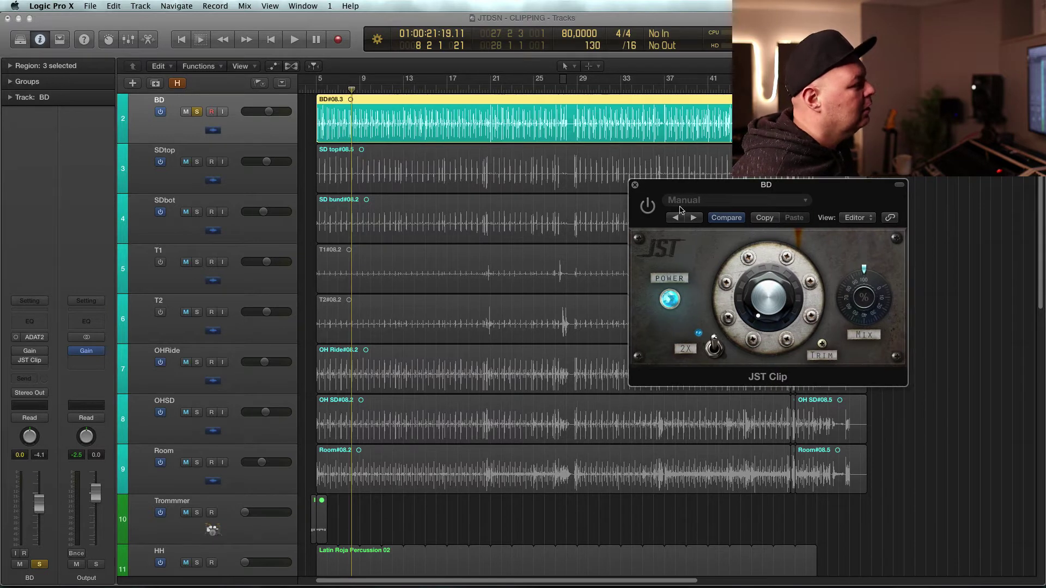
Enable JST Clip on the BD track and switch off its 2X option.
{"action": "left_click", "coordinate": [647, 206]}
{"action": "left_click_drag", "start_coordinate": [669, 192], "coordinate": [658, 193]}
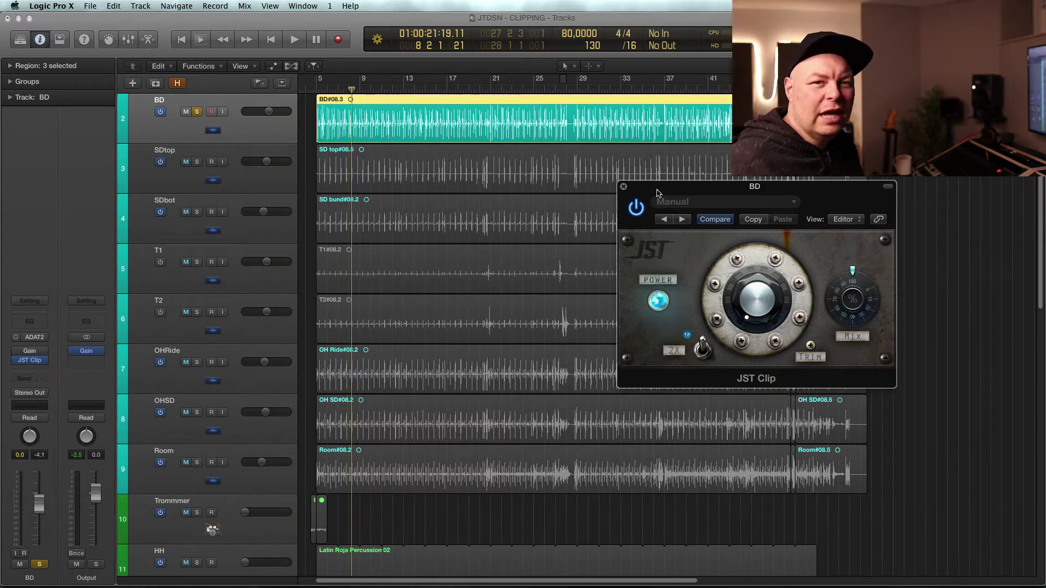
{"action": "left_click_drag", "start_coordinate": [657, 193], "coordinate": [674, 197]}
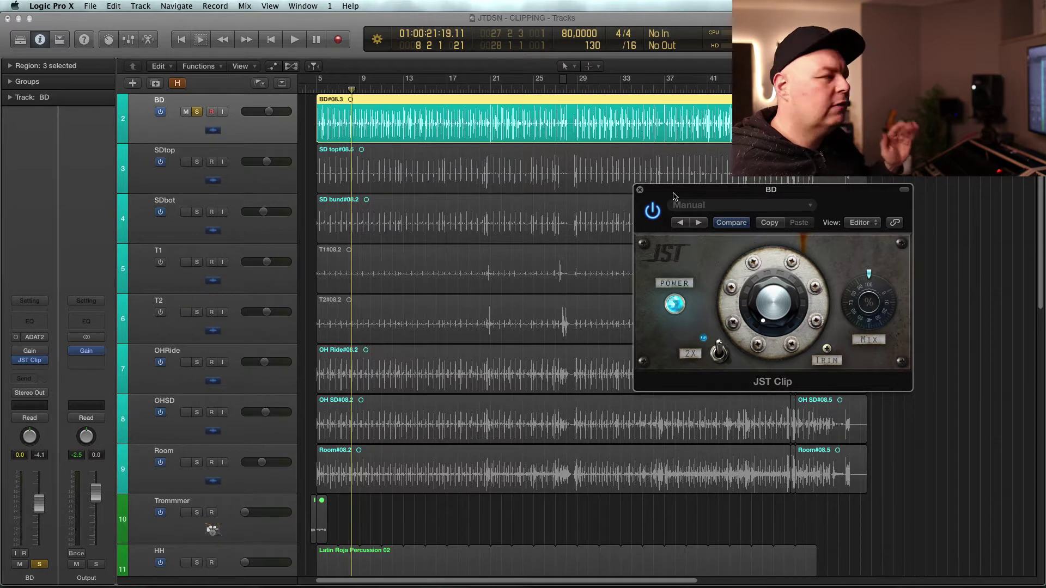
{"action": "left_click", "coordinate": [718, 359]}
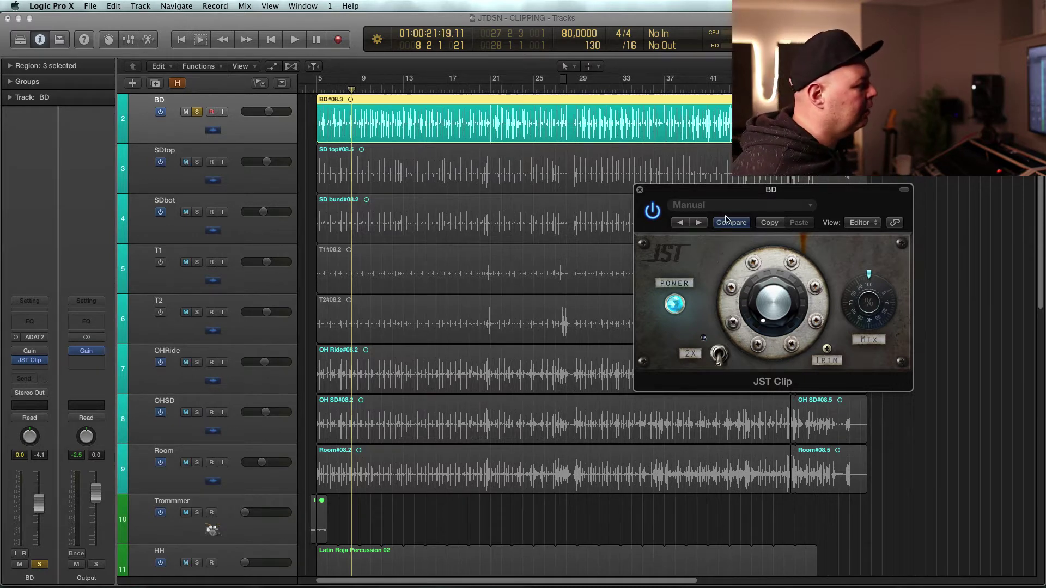
{"action": "left_click_drag", "start_coordinate": [713, 196], "coordinate": [674, 213]}
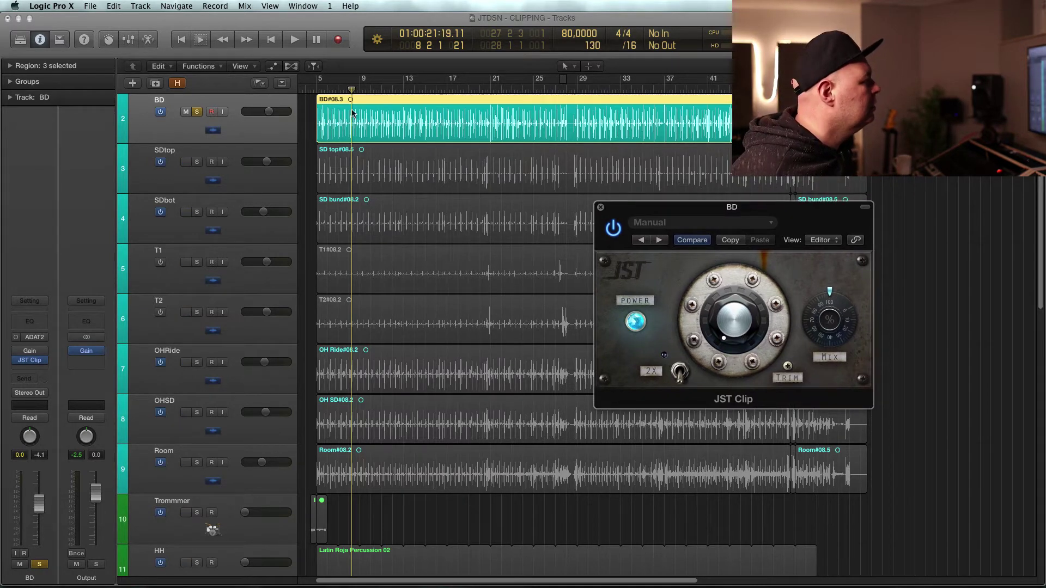
Play the soloed BD track and turn JST Clip's main knob well up.
{"action": "key", "text": "space"}
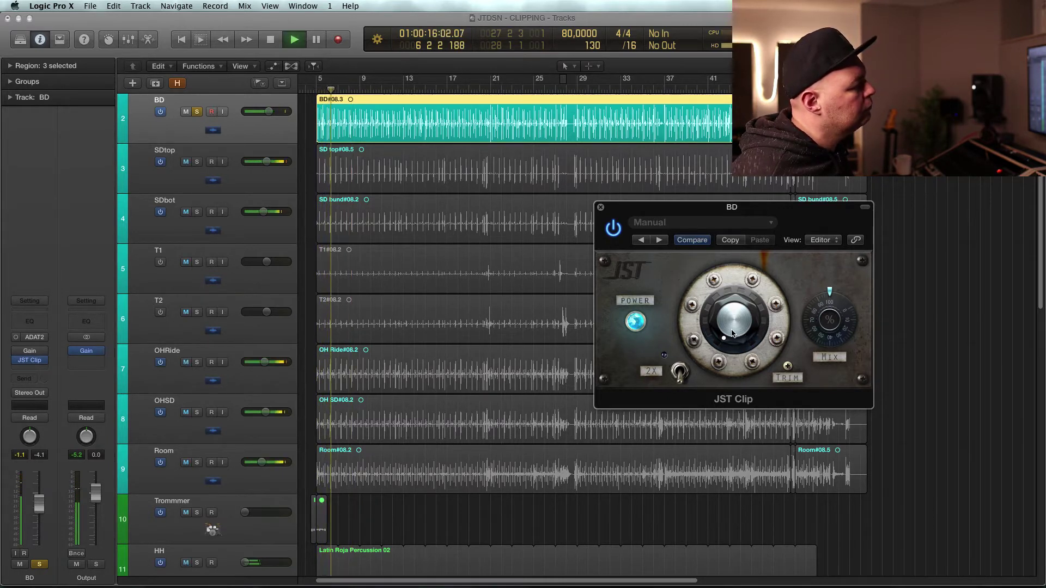
{"action": "left_click_drag", "start_coordinate": [731, 334], "coordinate": [733, 273]}
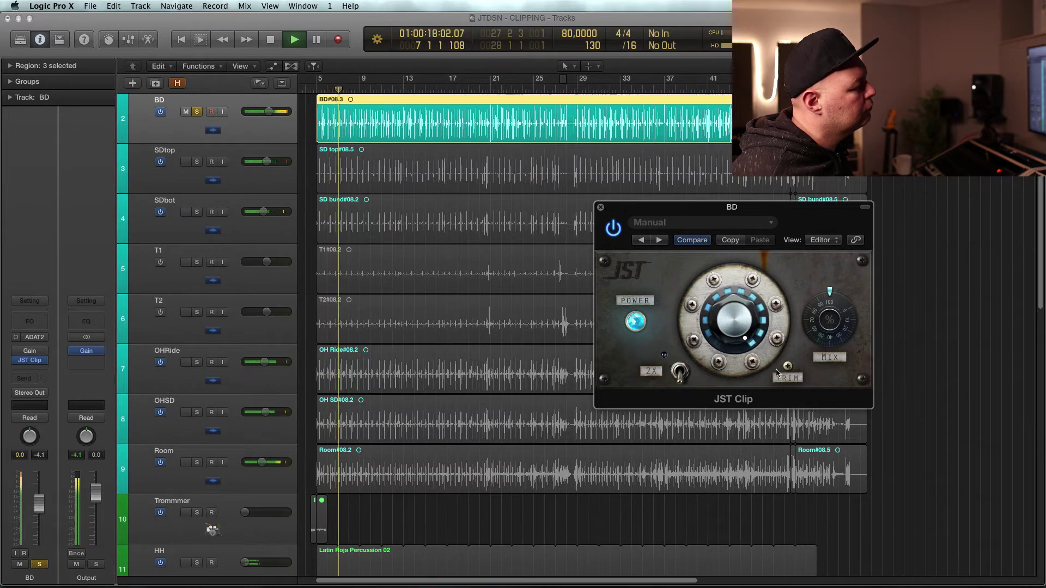
{"action": "left_click_drag", "start_coordinate": [614, 231], "coordinate": [624, 212]}
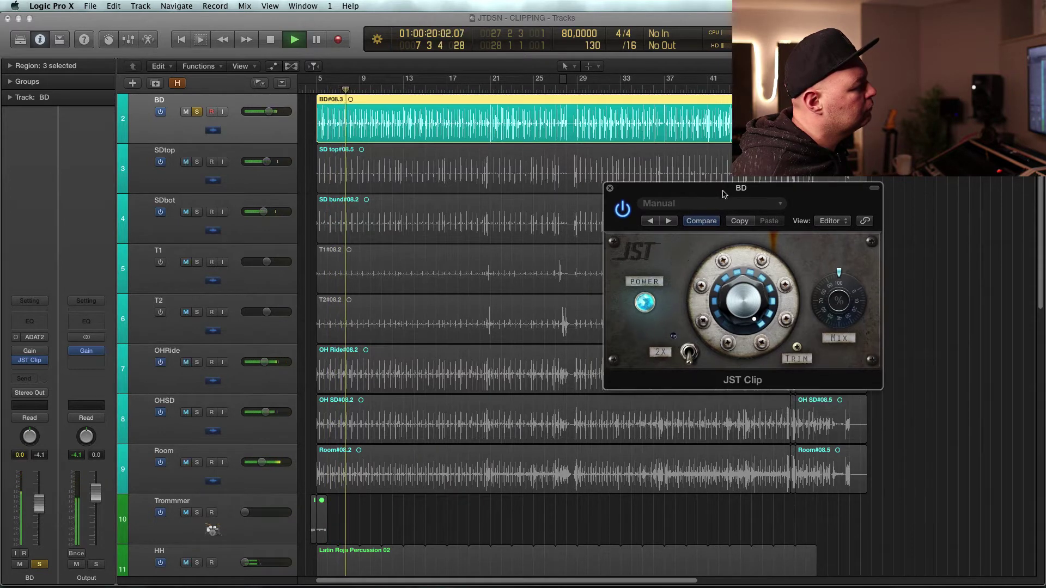
Compare the BD track with JST Clip bypassed and enabled during playback, nudge Trim, and stop playback.
{"action": "left_click", "coordinate": [623, 210]}
{"action": "left_click", "coordinate": [623, 211]}
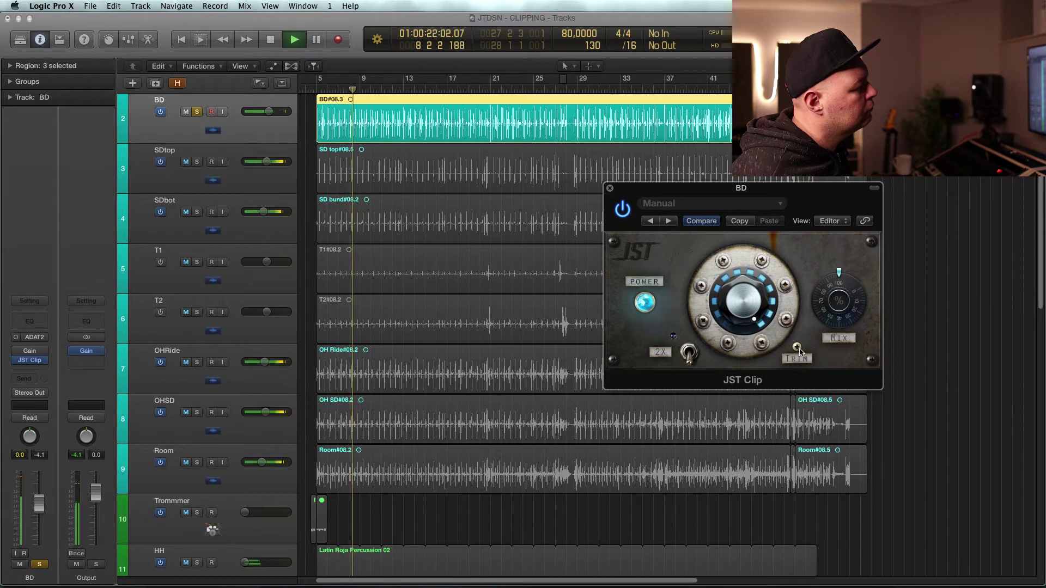
{"action": "left_click_drag", "start_coordinate": [798, 347], "coordinate": [798, 341]}
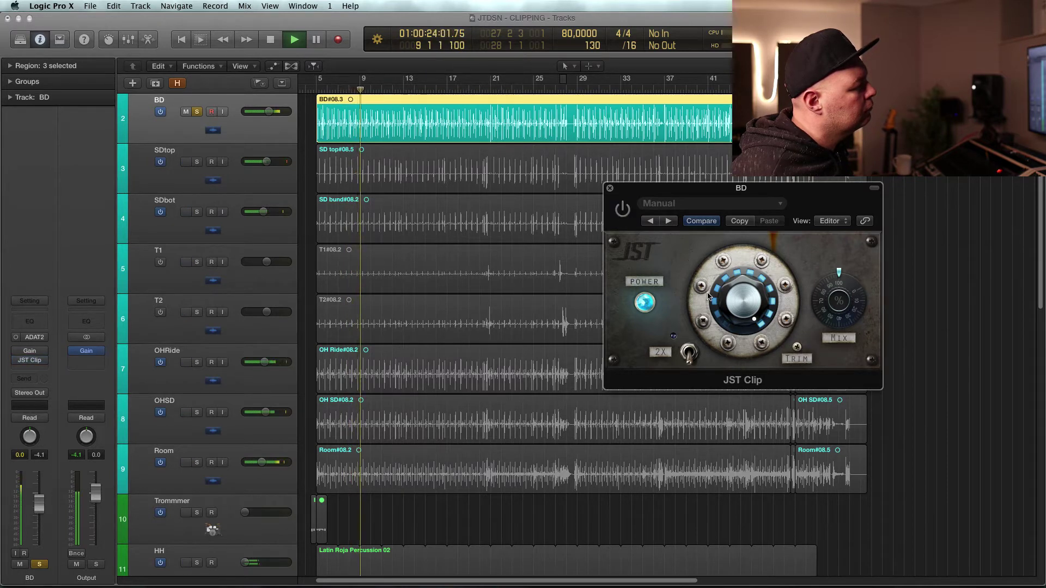
{"action": "left_click", "coordinate": [623, 211]}
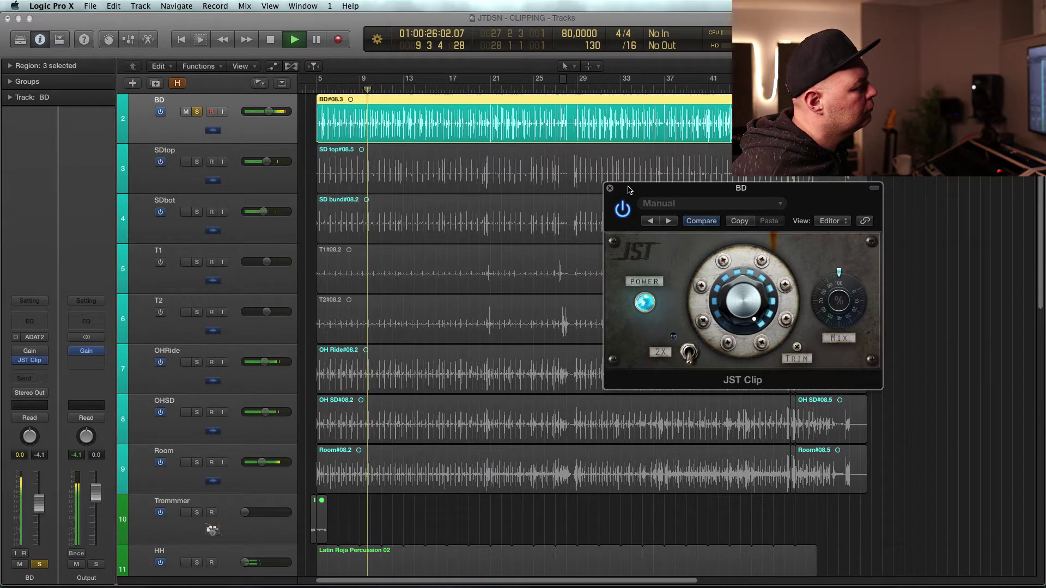
{"action": "left_click_drag", "start_coordinate": [638, 192], "coordinate": [639, 188]}
{"action": "key", "text": "space"}
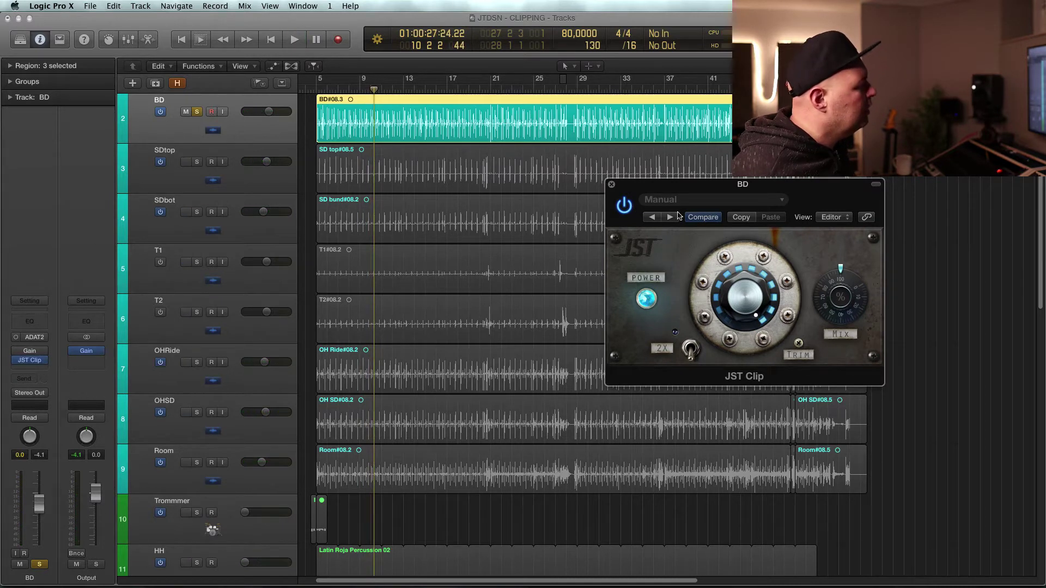
{"action": "left_click_drag", "start_coordinate": [678, 190], "coordinate": [710, 198]}
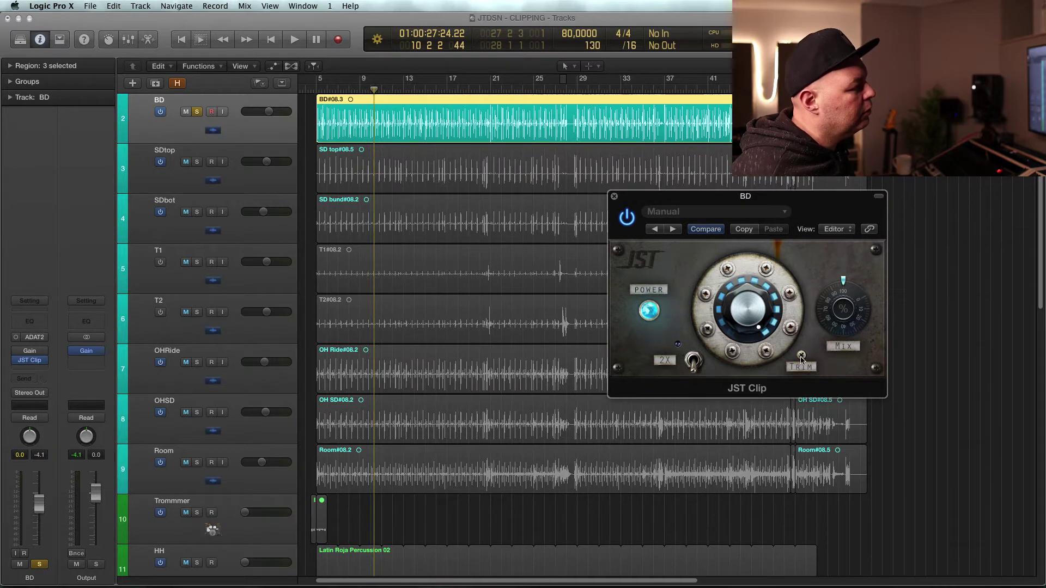
{"action": "mouse_move", "coordinate": [801, 358]}
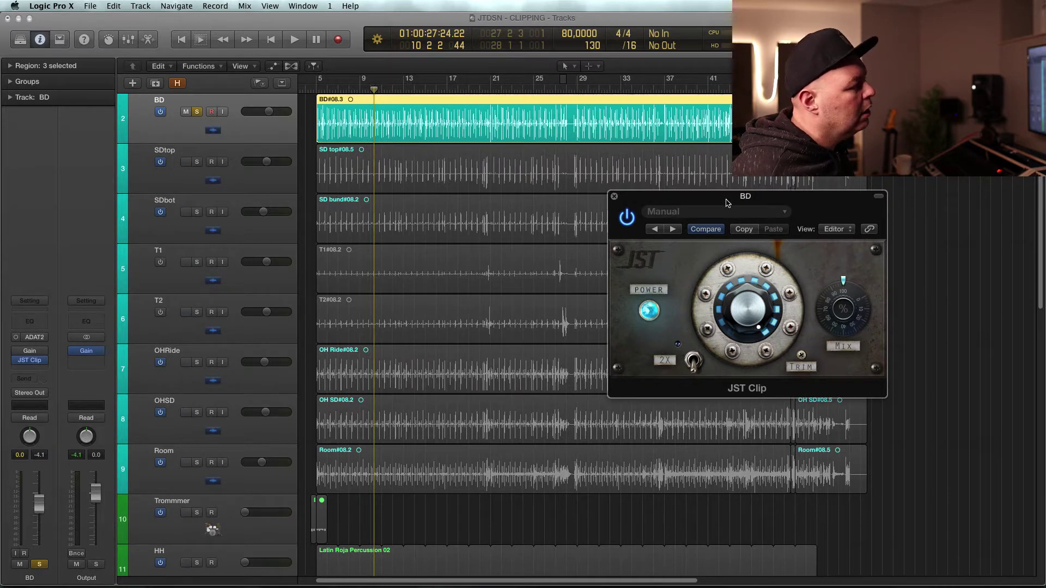
{"action": "left_click_drag", "start_coordinate": [727, 203], "coordinate": [726, 202]}
{"action": "left_click_drag", "start_coordinate": [652, 196], "coordinate": [653, 193]}
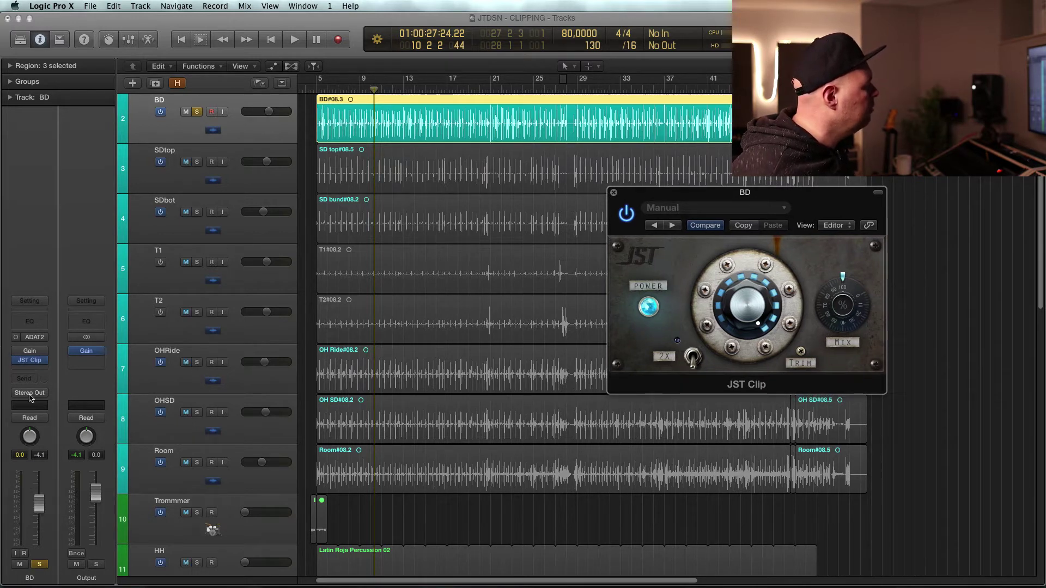
Reset the BD channel's peak reading, then play the track briefly with JST Clip bypassed to check its level.
{"action": "left_click", "coordinate": [19, 457]}
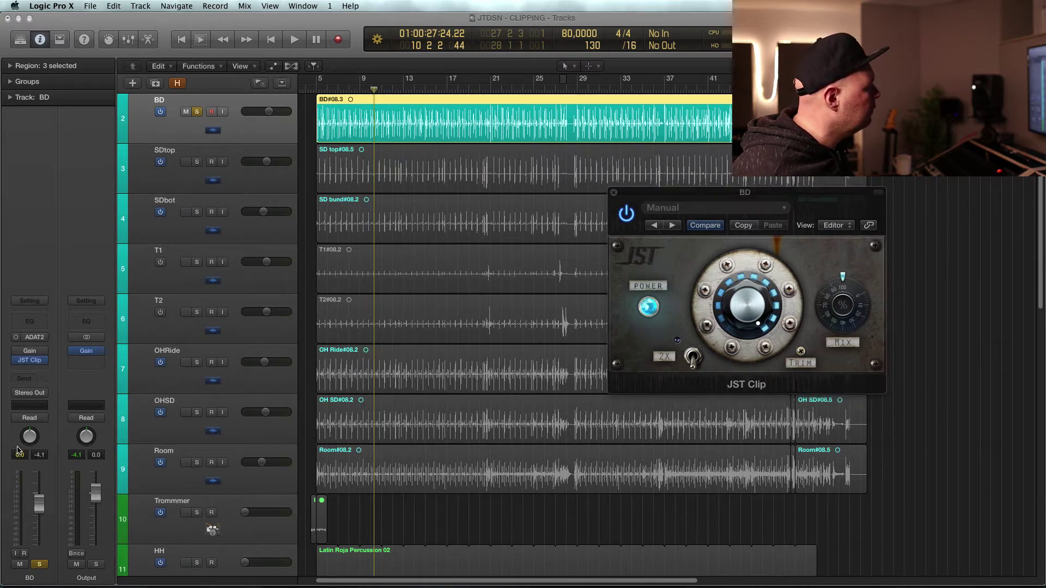
{"action": "left_click", "coordinate": [17, 361]}
{"action": "key", "text": "space"}
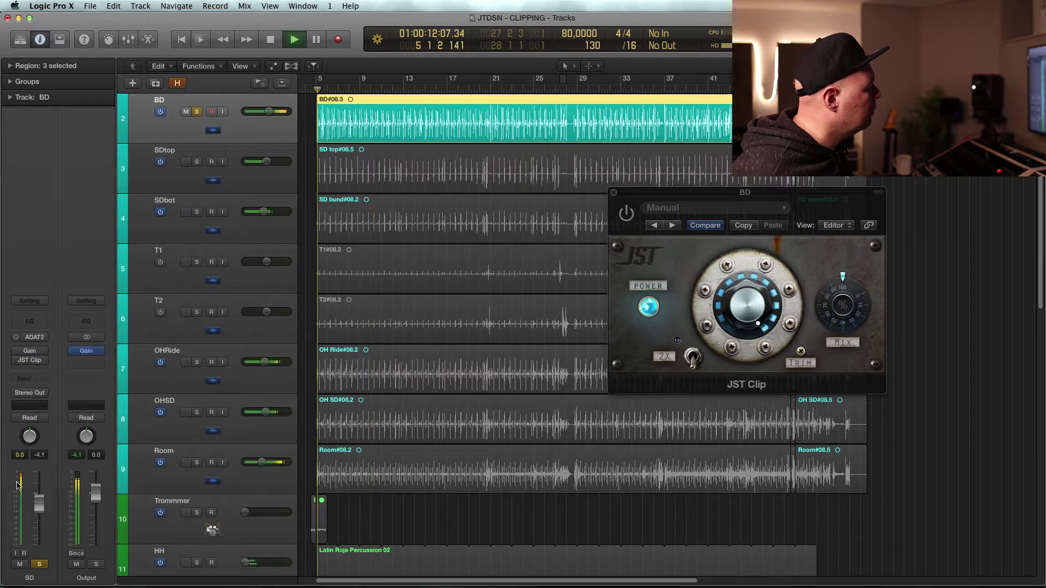
{"action": "key", "text": "space"}
{"action": "key", "text": "space"}
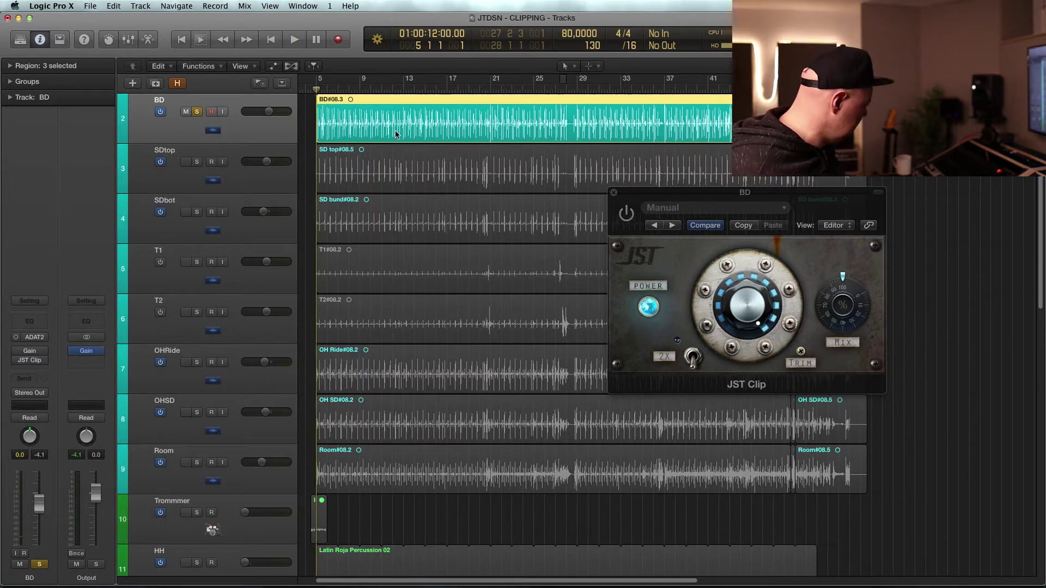
Play the opening of the soloed BD track with JST Clip bypassed and reset the channel's peak reading.
{"action": "scroll", "coordinate": [417, 133], "scroll_direction": "up", "scroll_amount": 1}
{"action": "scroll", "coordinate": [416, 130], "scroll_direction": "up", "scroll_amount": 1}
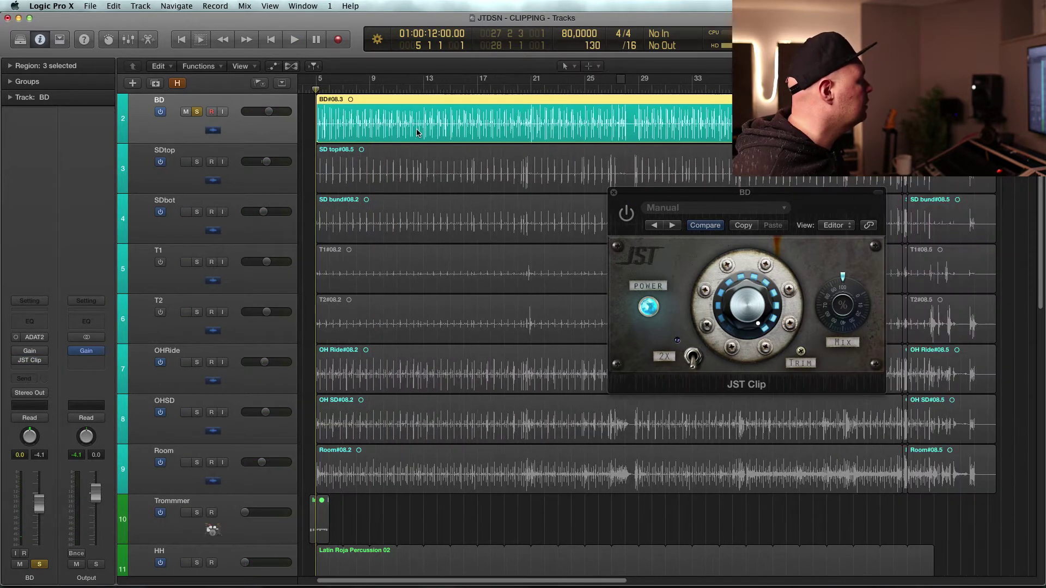
{"action": "scroll", "coordinate": [394, 144], "scroll_direction": "up", "scroll_amount": 5}
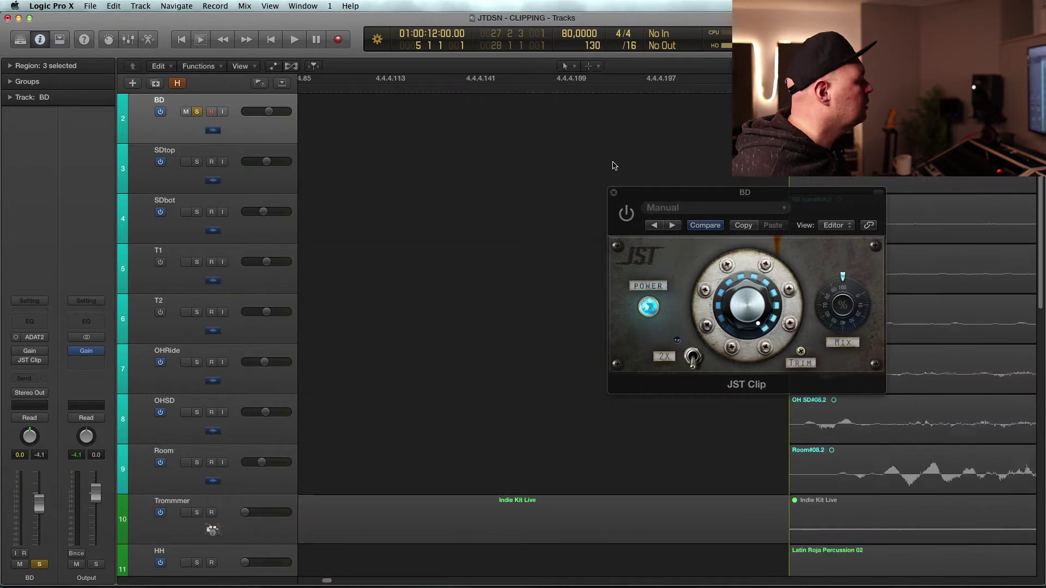
{"action": "key", "text": "ctrl+comma"}
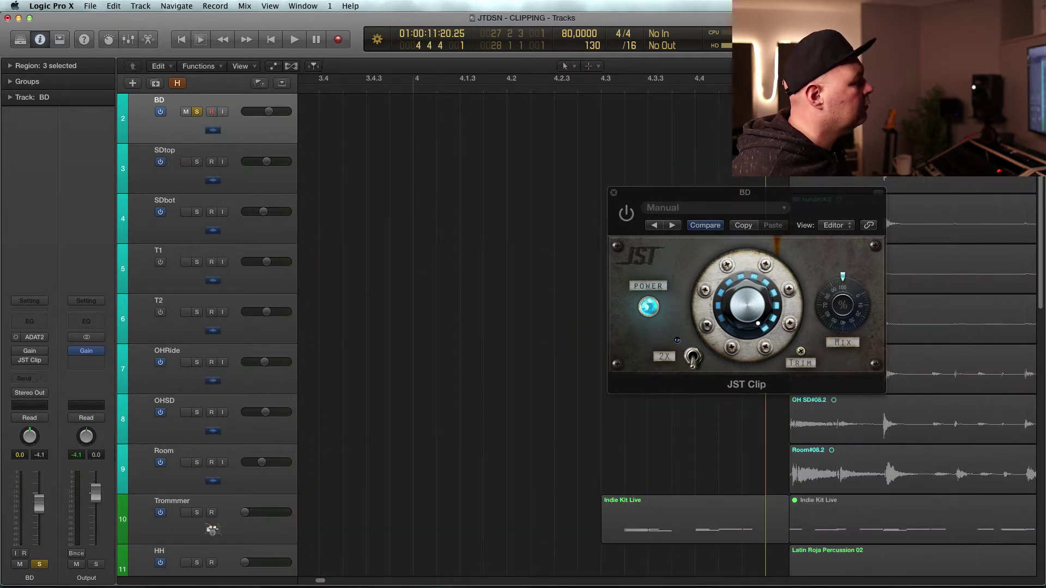
{"action": "key", "text": "space"}
{"action": "key", "text": "space"}
{"action": "left_click", "coordinate": [20, 456]}
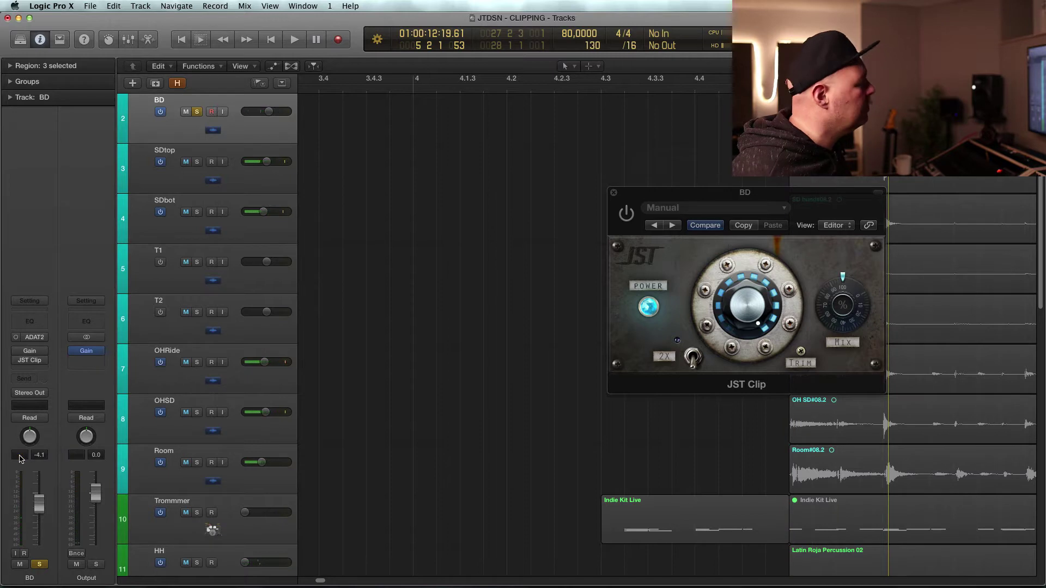
Enable JST Clip on the BD track and play the opening hits to check the peak level.
{"action": "key", "text": "space"}
{"action": "key", "text": "space"}
{"action": "left_click", "coordinate": [626, 213]}
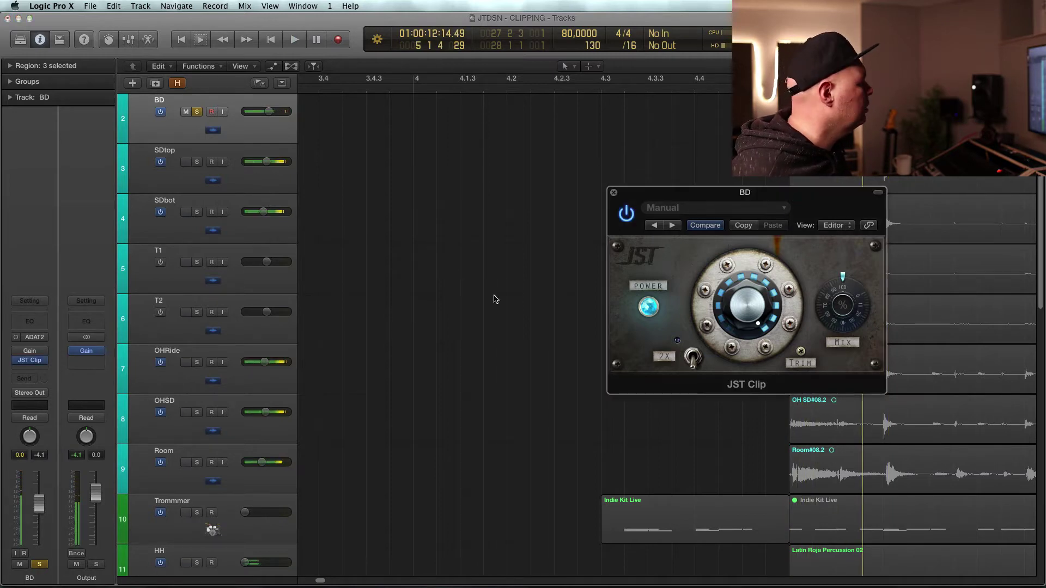
{"action": "key", "text": "space"}
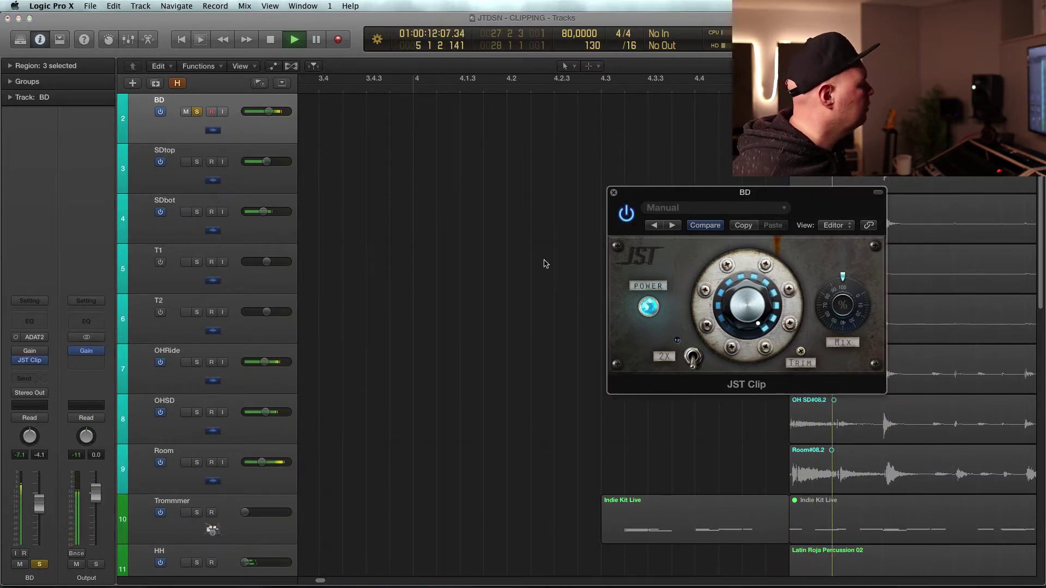
{"action": "key", "text": "space"}
Turn JST Clip's main knob down slightly on the BD track and play the opening hits again.
{"action": "left_click_drag", "start_coordinate": [751, 342], "coordinate": [802, 356]}
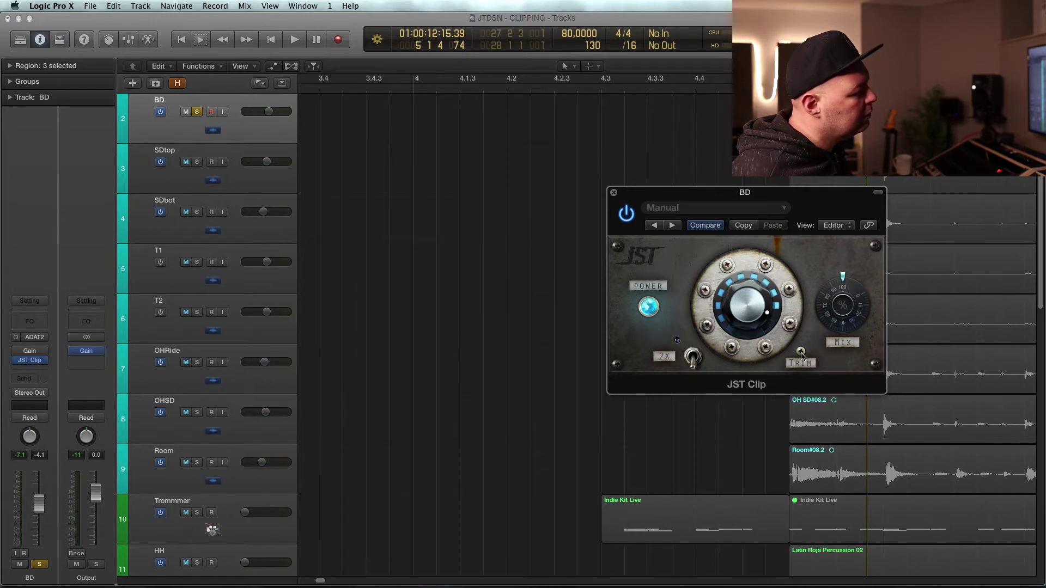
{"action": "key", "text": "space"}
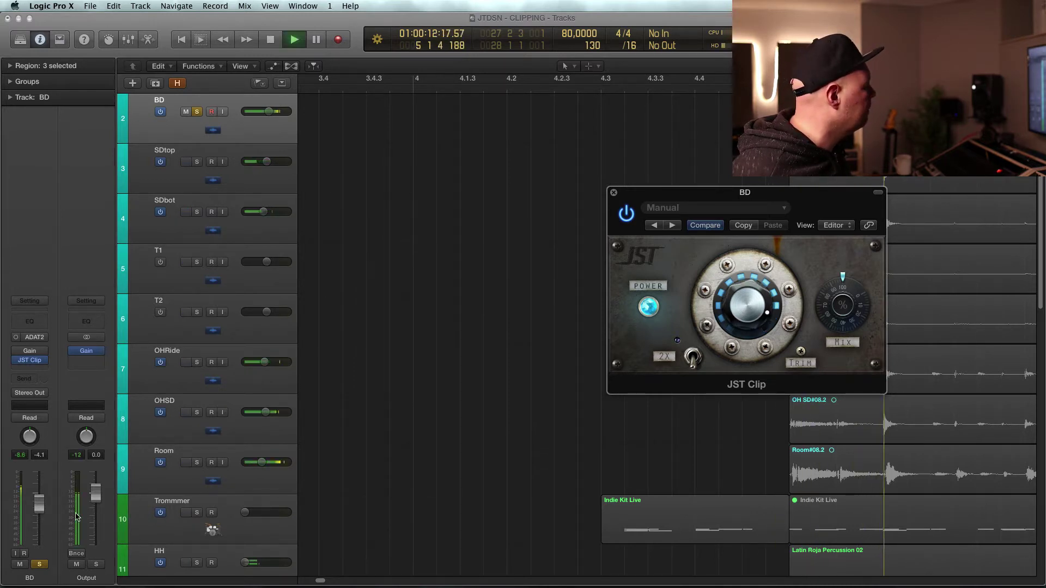
{"action": "key", "text": "space"}
Reset the BD channel's peak reading and compare the opening hits' level with JST Clip bypassed and enabled.
{"action": "left_click", "coordinate": [22, 456]}
{"action": "left_click", "coordinate": [626, 215]}
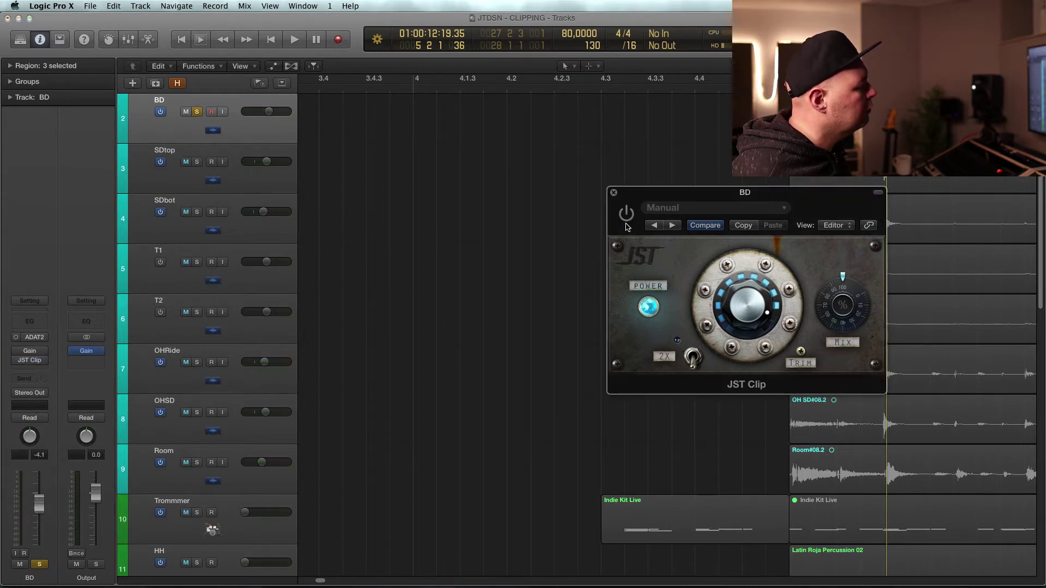
{"action": "key", "text": "space"}
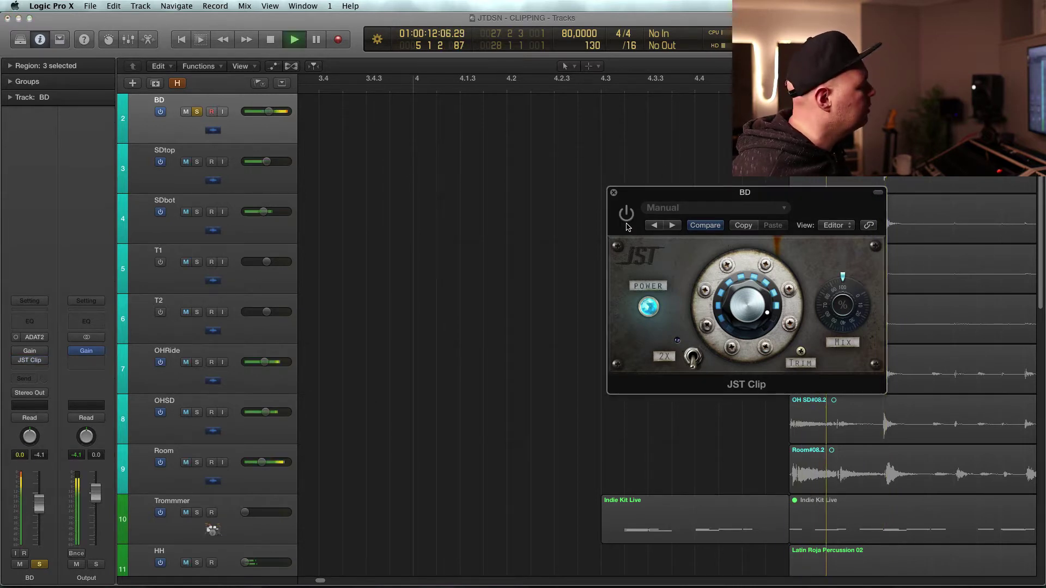
{"action": "key", "text": "space"}
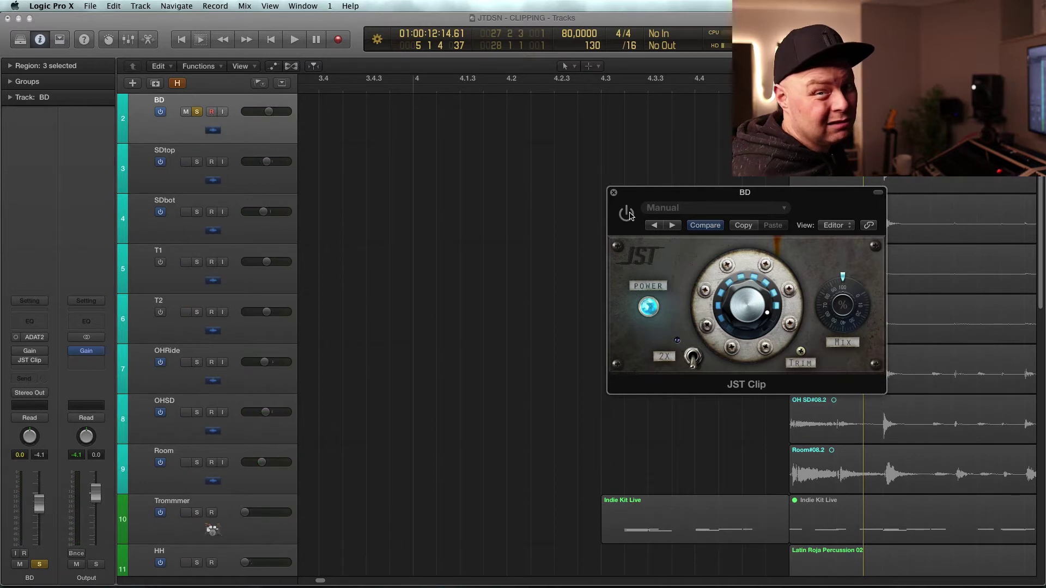
{"action": "left_click", "coordinate": [627, 214]}
{"action": "key", "text": "space"}
{"action": "key", "text": "space"}
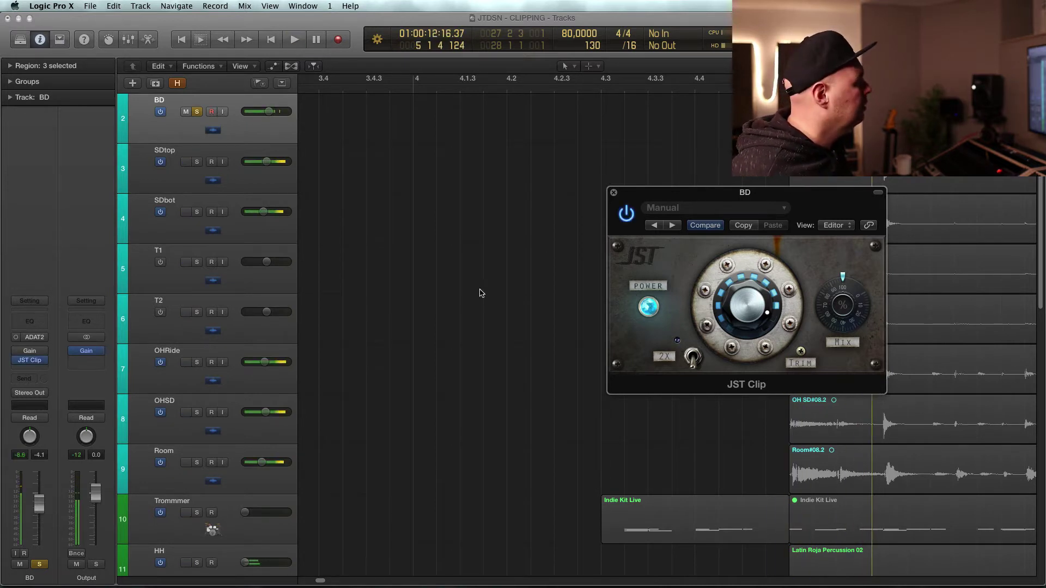
{"action": "key", "text": "space"}
{"action": "key", "text": "space"}
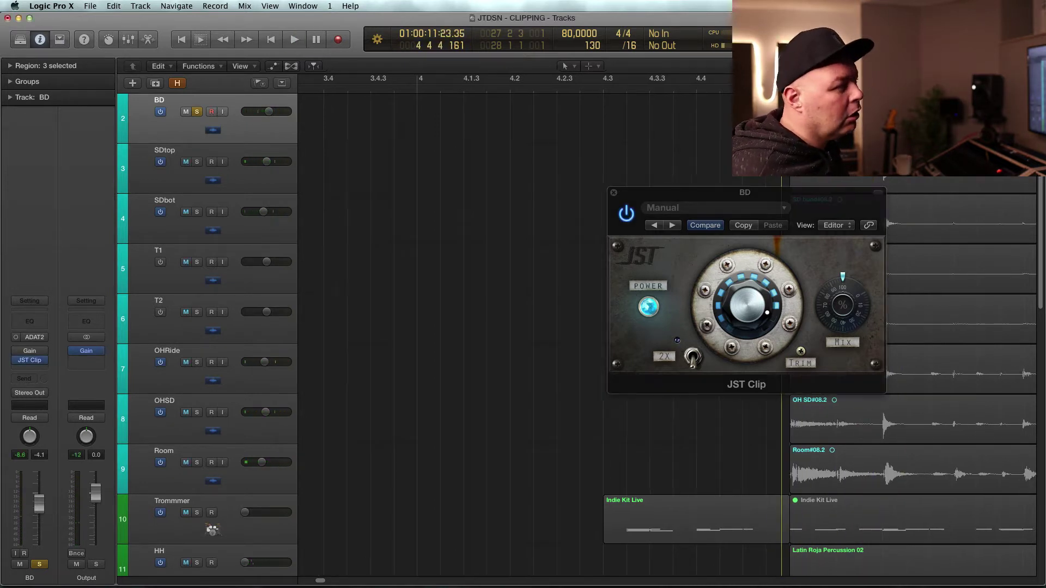
Switch on JST Clip's 2X option during BD playback and turn its main knob down.
{"action": "key", "text": "z"}
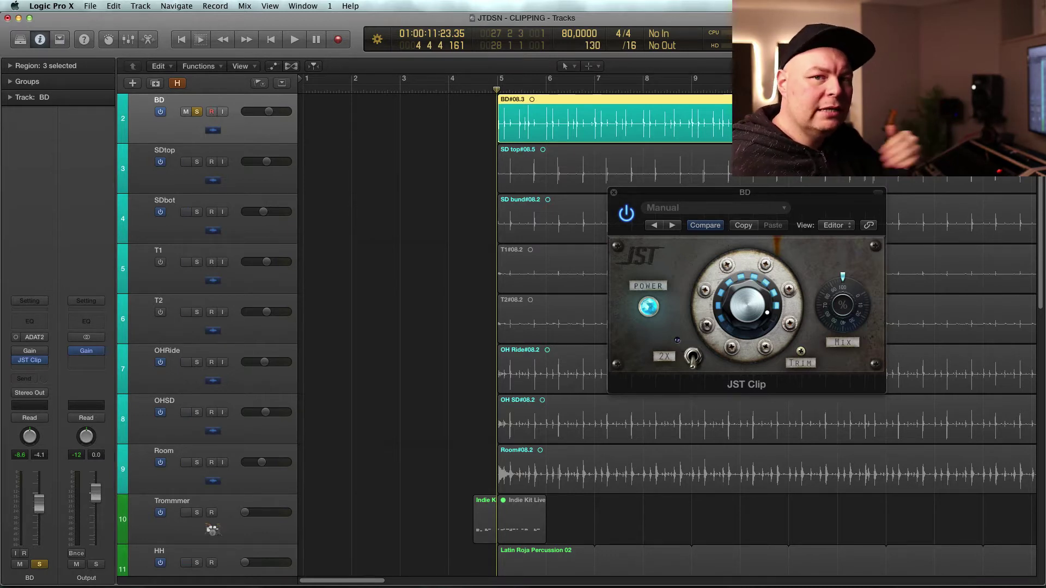
{"action": "key", "text": "space"}
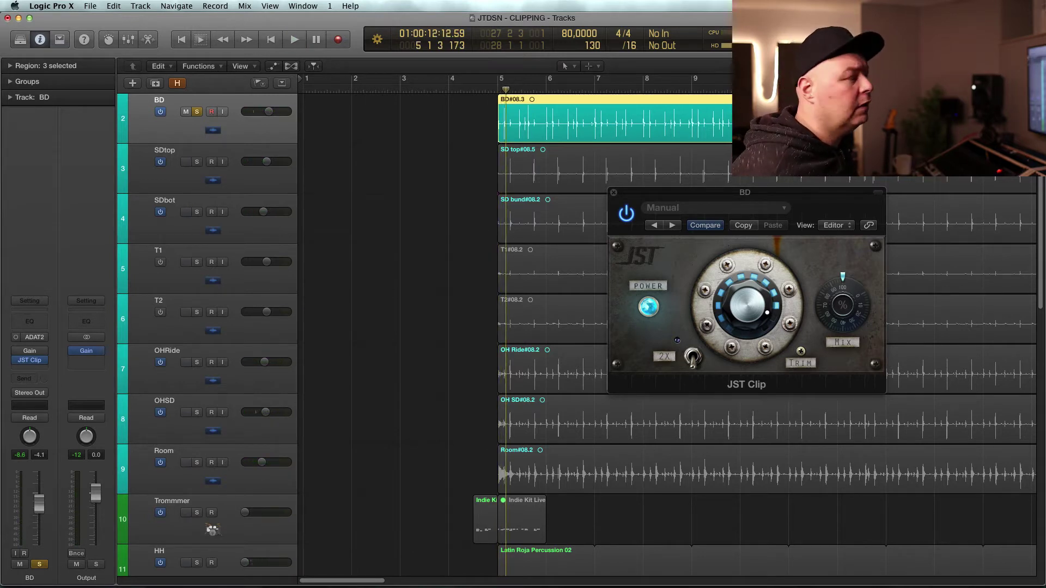
{"action": "key", "text": "space"}
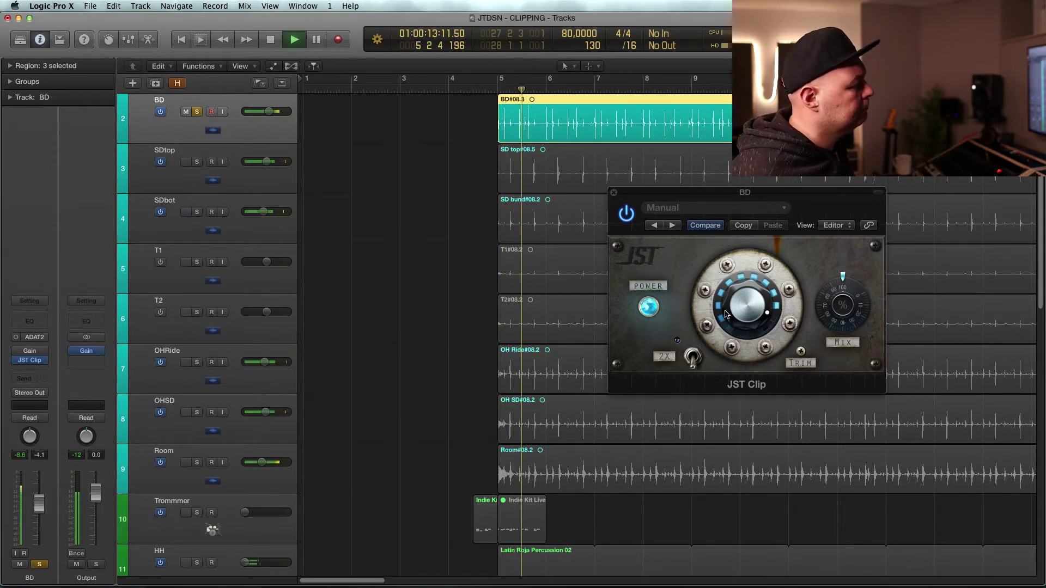
{"action": "left_click", "coordinate": [692, 360]}
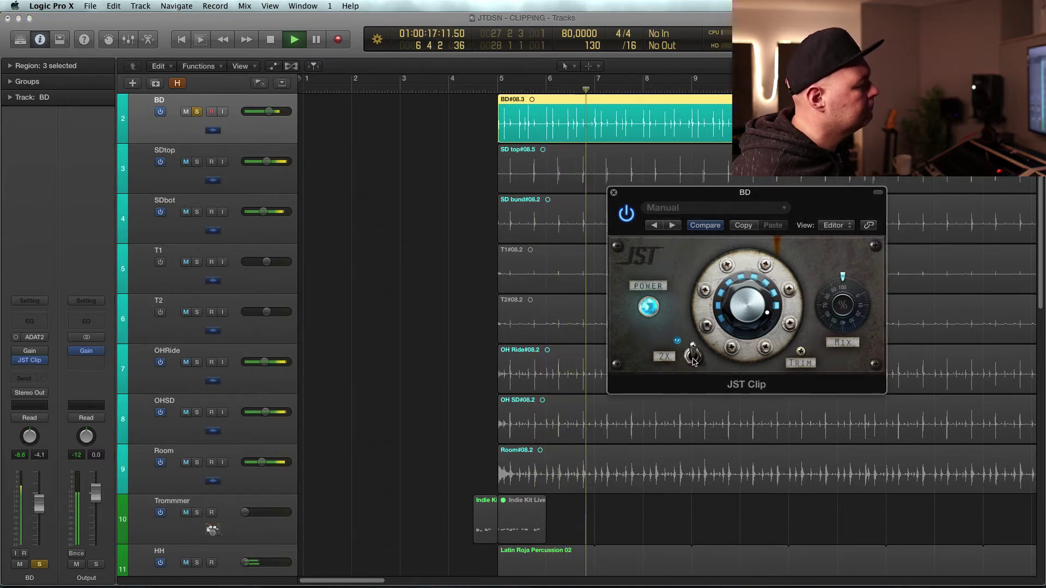
{"action": "key", "text": "space"}
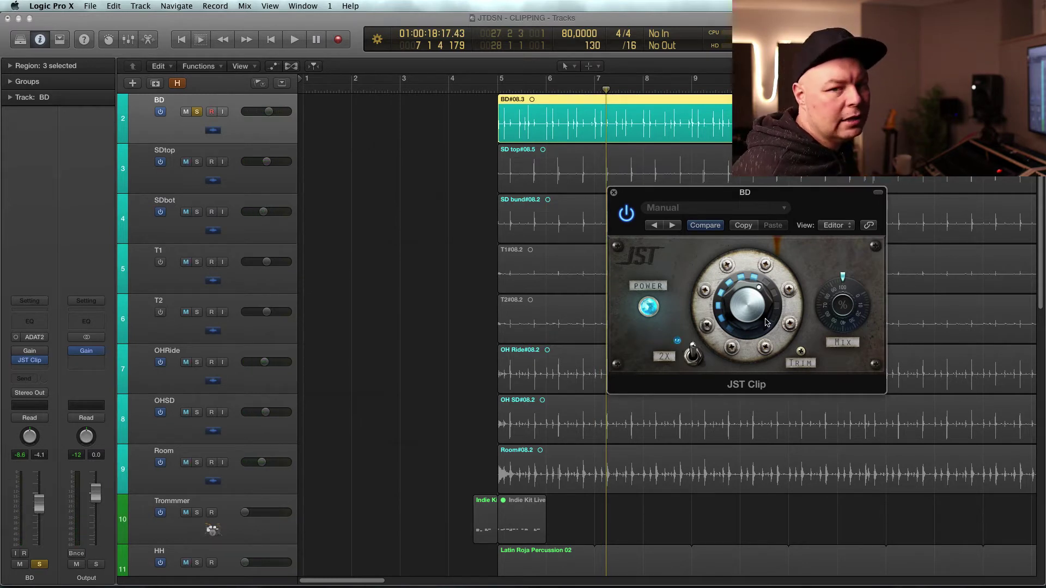
Play the BD track and compare its sound with JST Clip bypassed and enabled in 2X mode.
{"action": "key", "text": "space"}
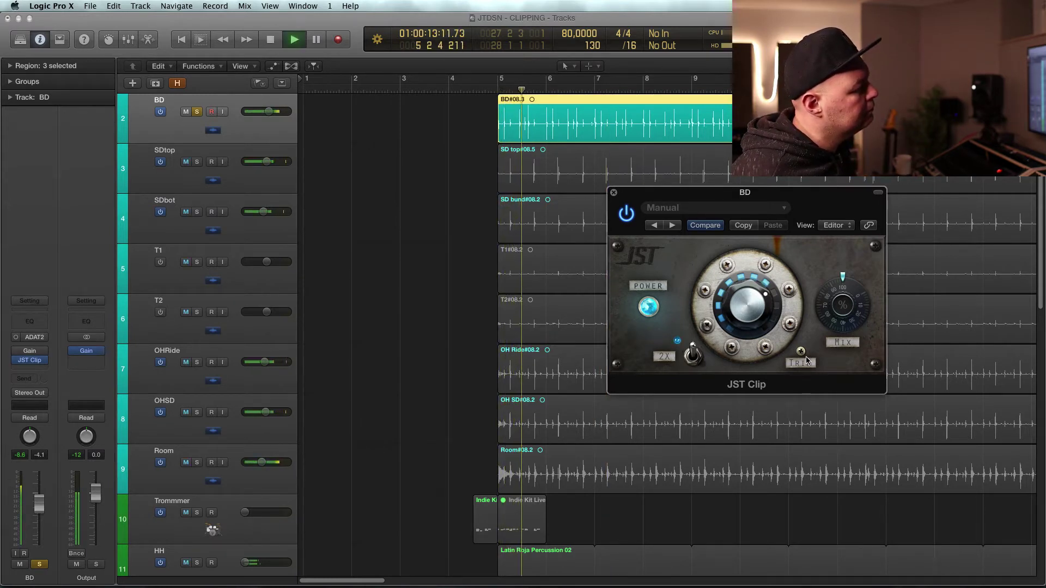
{"action": "left_click", "coordinate": [627, 216]}
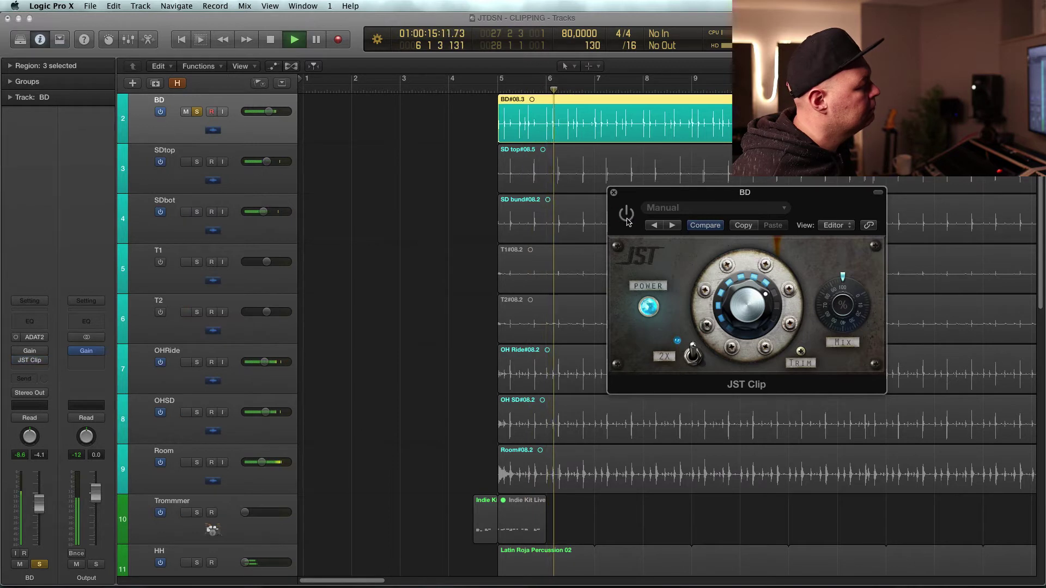
{"action": "left_click", "coordinate": [626, 216]}
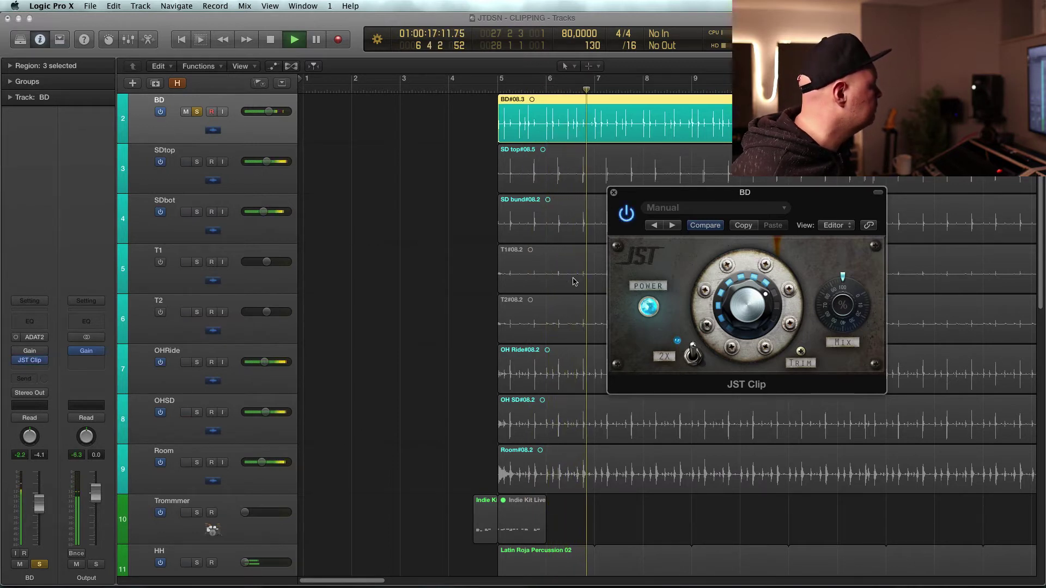
Reset the BD channel's peak reading and play the opening hits with JST Clip enabled to check the level.
{"action": "key", "text": "space"}
{"action": "left_click", "coordinate": [22, 474]}
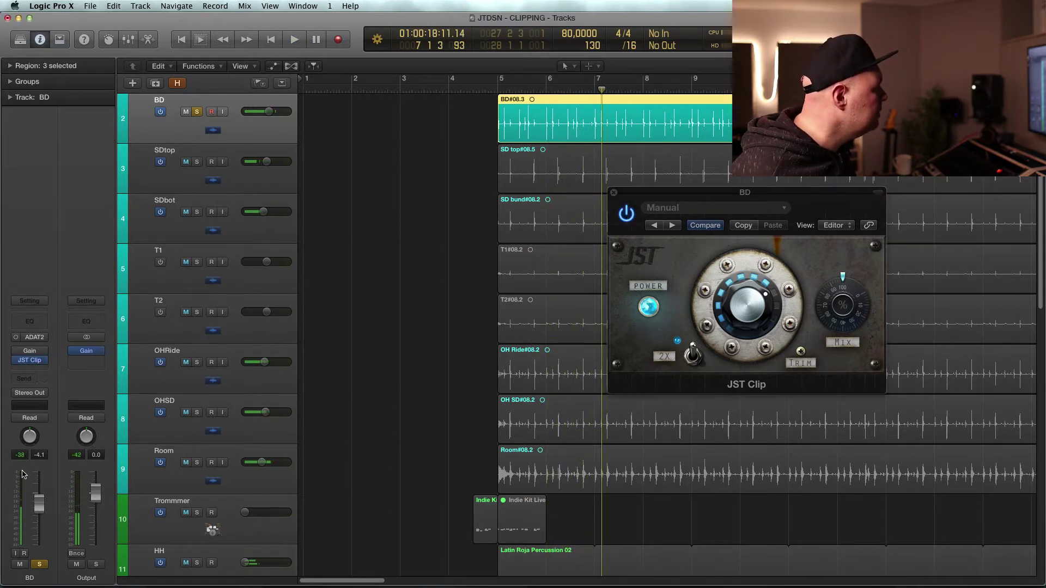
{"action": "key", "text": "space"}
{"action": "key", "text": "space"}
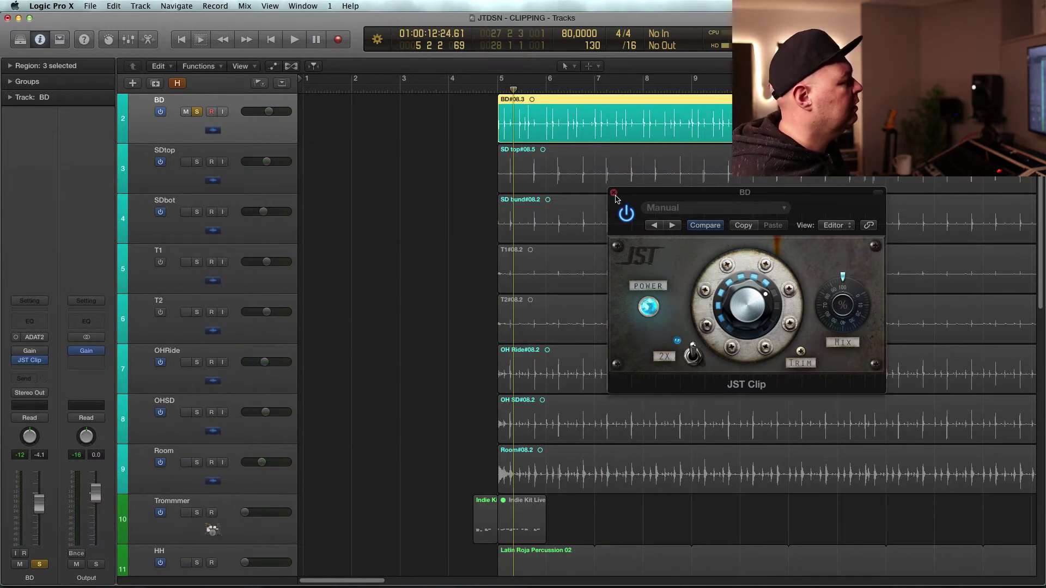
Close the BD track's JST Clip window and solo and select the SDtop track instead of BD.
{"action": "left_click", "coordinate": [614, 193]}
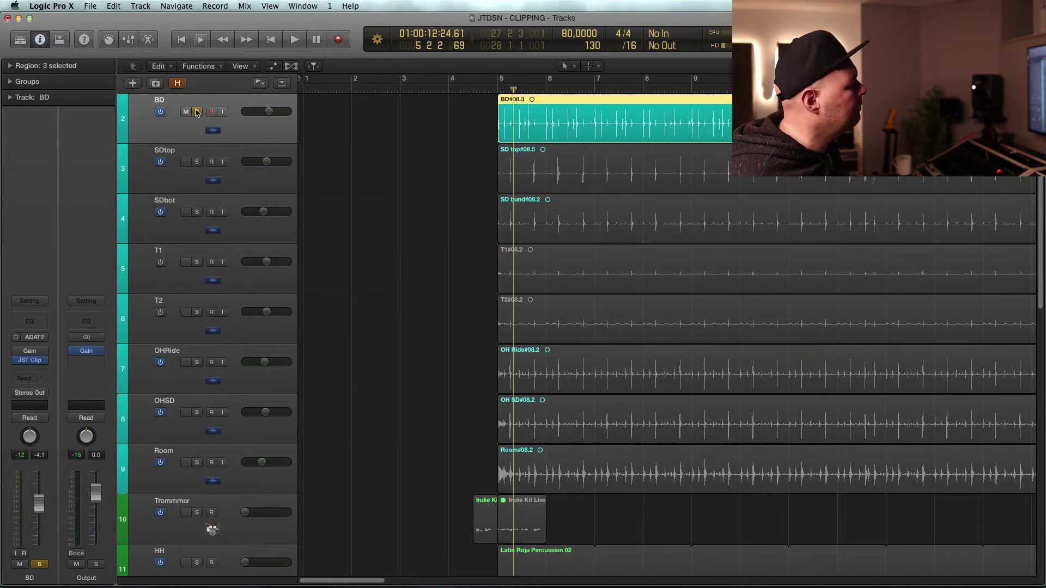
{"action": "left_click", "coordinate": [197, 112]}
{"action": "left_click", "coordinate": [197, 162]}
{"action": "left_click", "coordinate": [175, 179]}
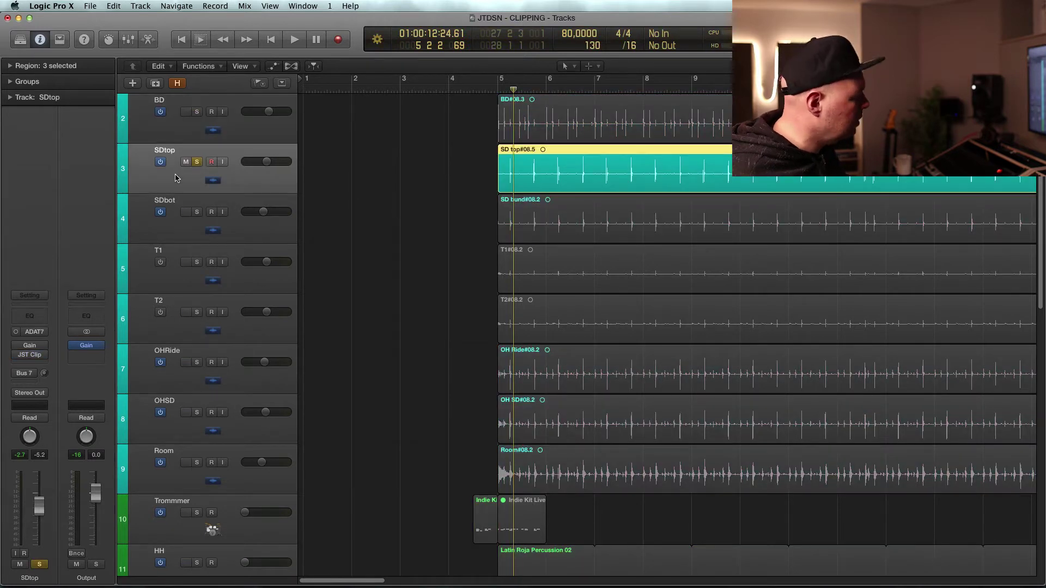
Enable JST Clip on the SDtop track, open its settings and switch off the 2X option.
{"action": "left_click", "coordinate": [16, 355]}
{"action": "left_click", "coordinate": [28, 356]}
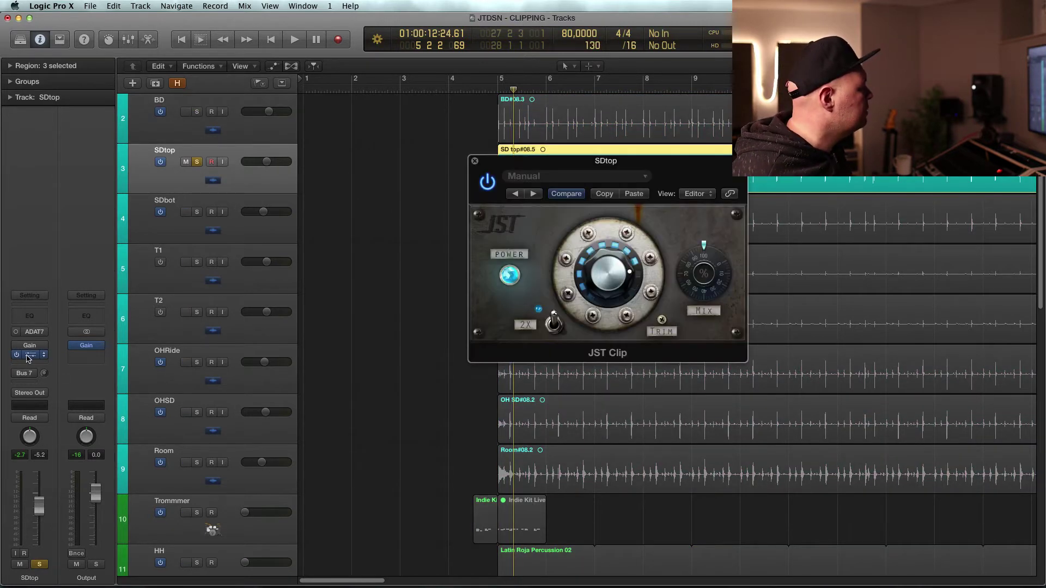
{"action": "left_click", "coordinate": [553, 322]}
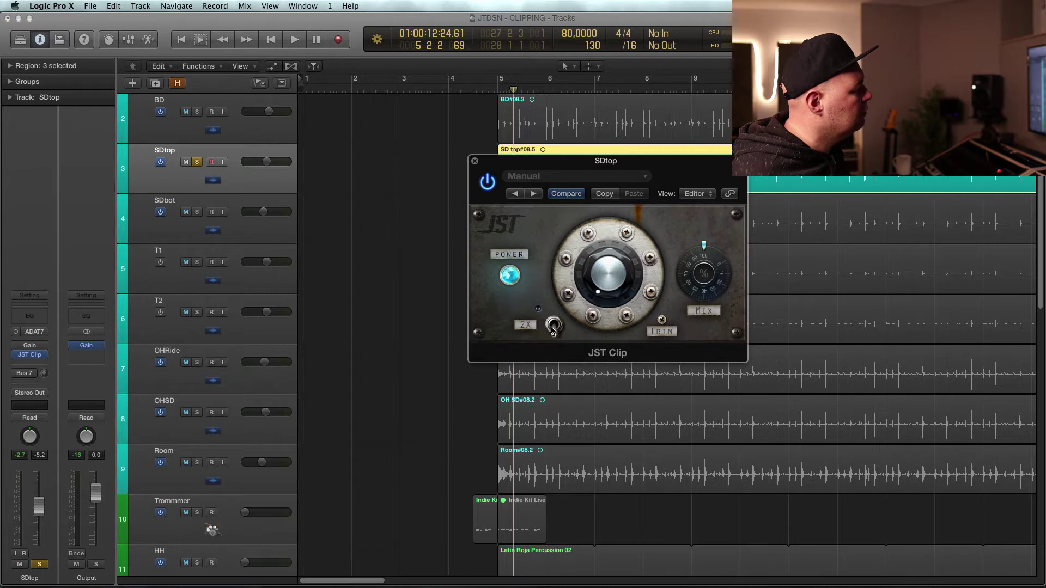
{"action": "left_click", "coordinate": [554, 329]}
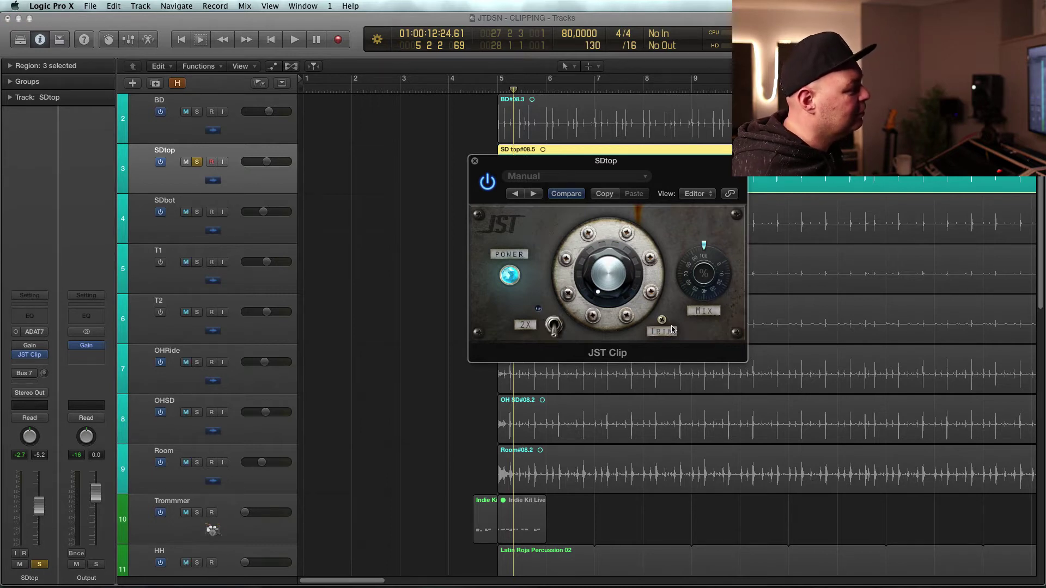
Turn JST Clip's main knob well up on the SDtop track and move the plug-in window aside.
{"action": "left_click_drag", "start_coordinate": [617, 289], "coordinate": [630, 251]}
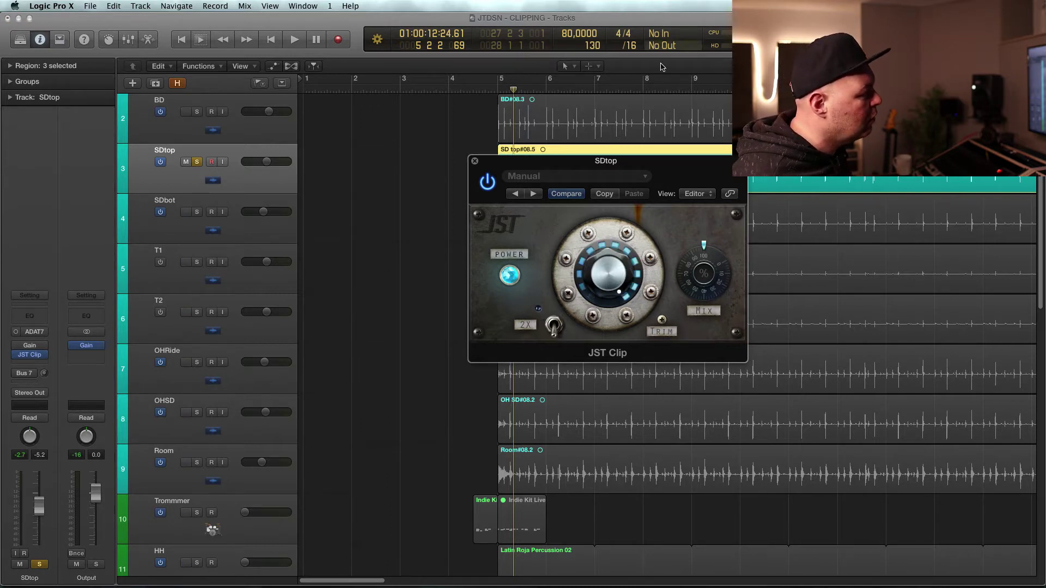
{"action": "left_click_drag", "start_coordinate": [642, 162], "coordinate": [744, 153]}
{"action": "left_click_drag", "start_coordinate": [763, 312], "coordinate": [766, 304]}
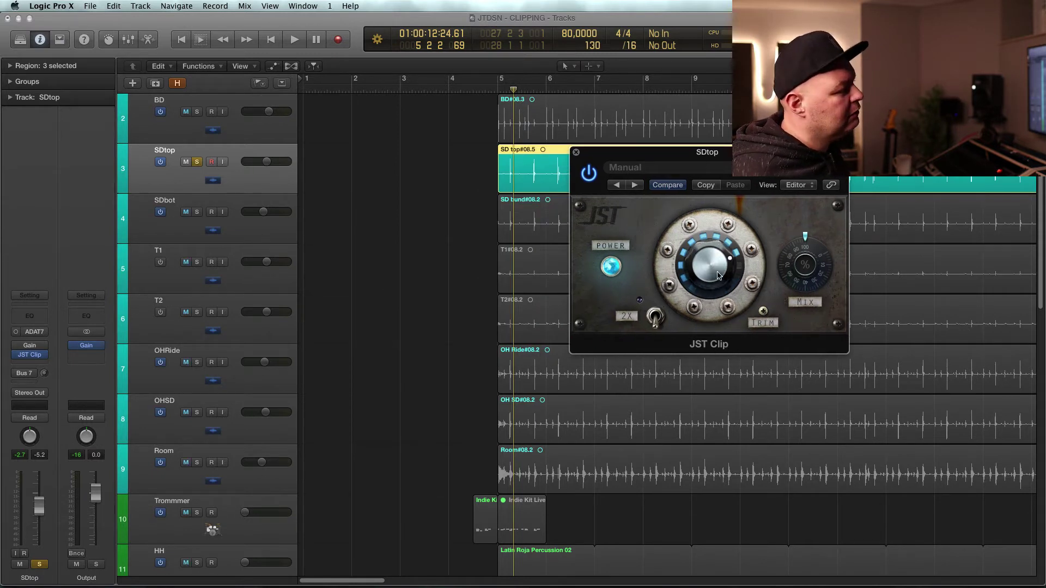
{"action": "left_click", "coordinate": [191, 176]}
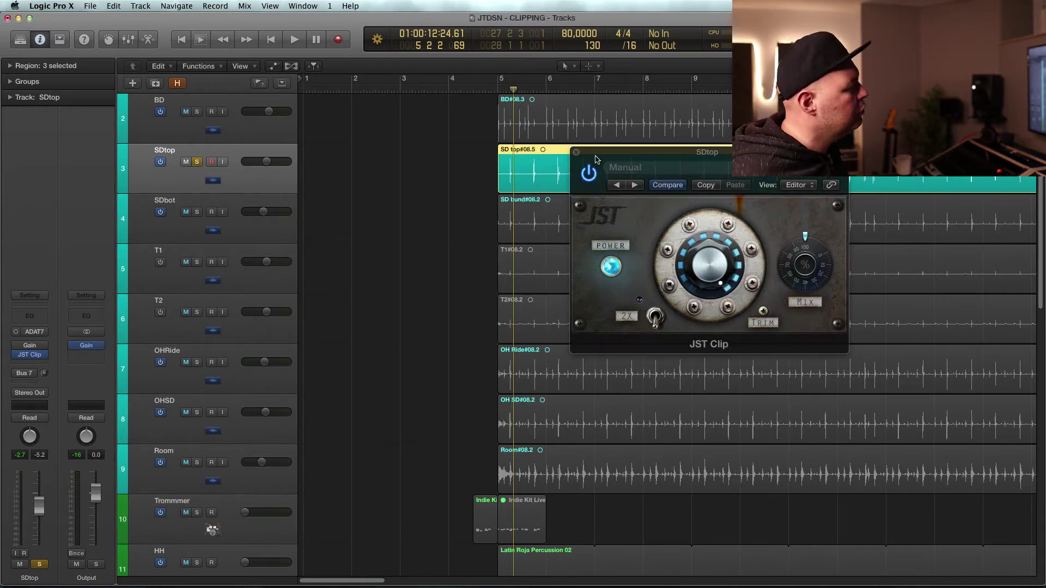
{"action": "left_click_drag", "start_coordinate": [596, 159], "coordinate": [607, 156]}
Play the soloed SDtop track with JST Clip bypassed, resetting the channel's peak reading to check its level.
{"action": "key", "text": "space"}
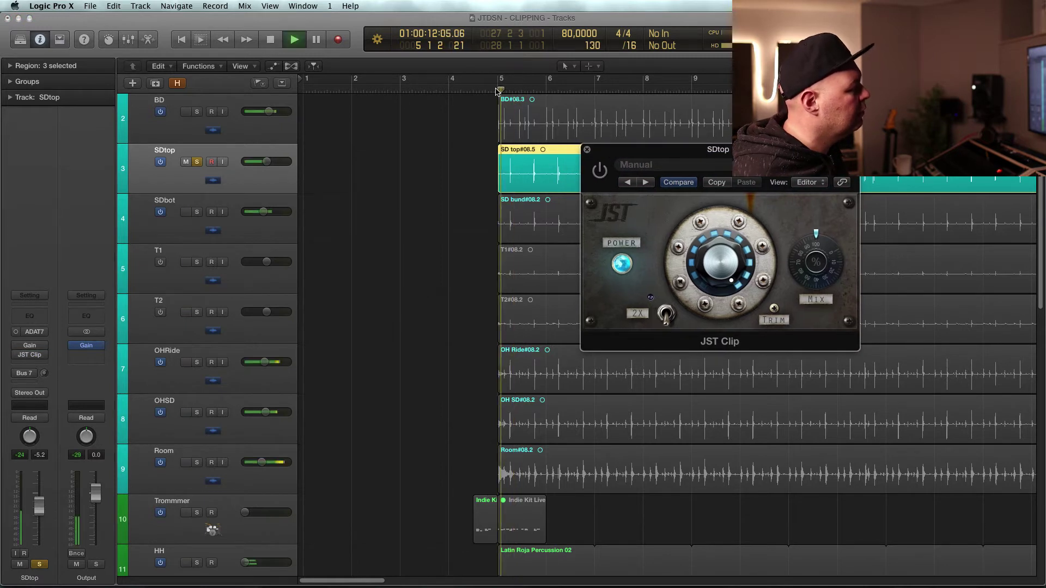
{"action": "key", "text": "space"}
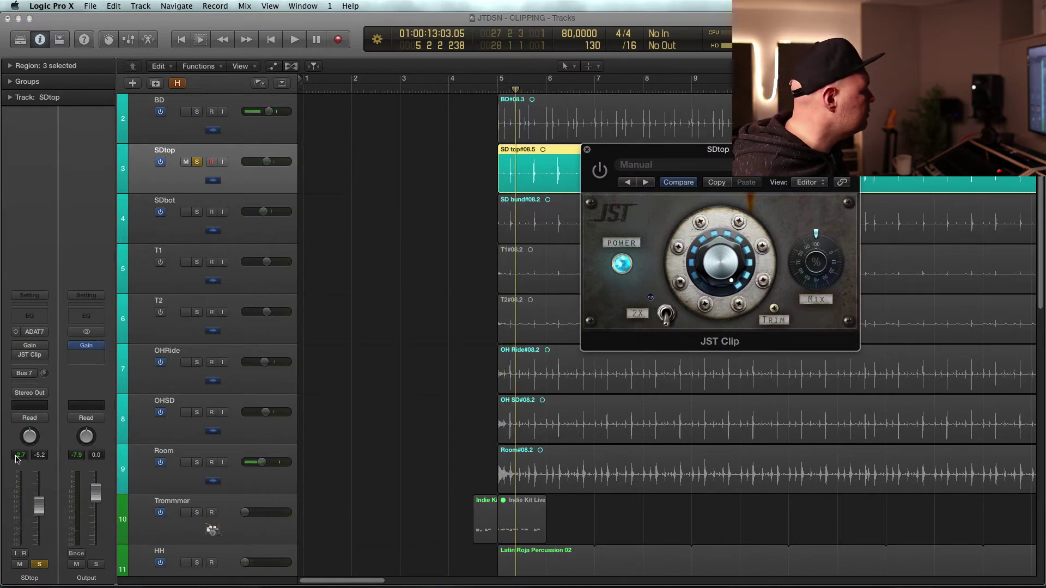
{"action": "left_click", "coordinate": [17, 457]}
{"action": "key", "text": "space"}
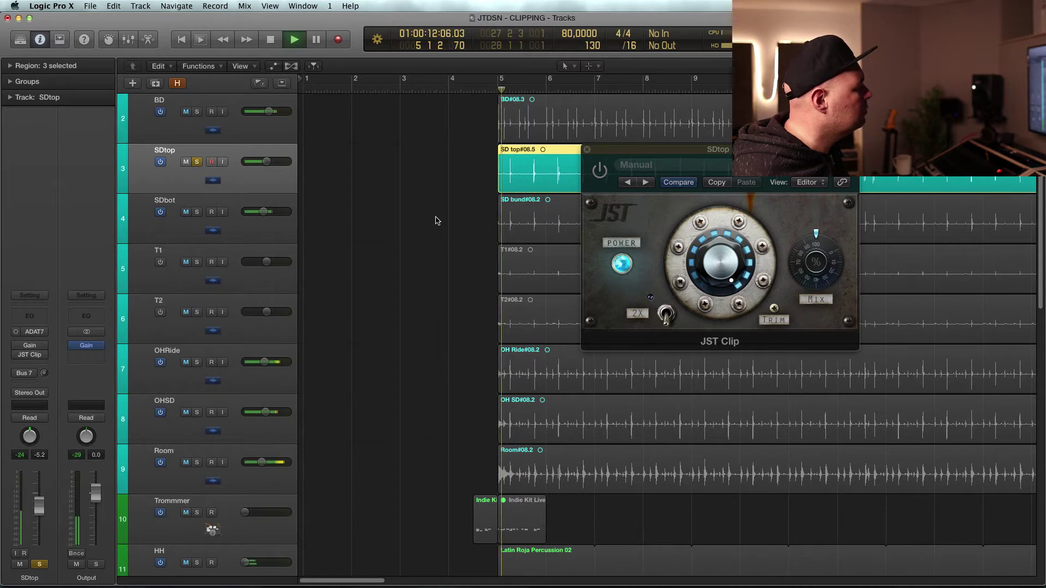
{"action": "key", "text": "space"}
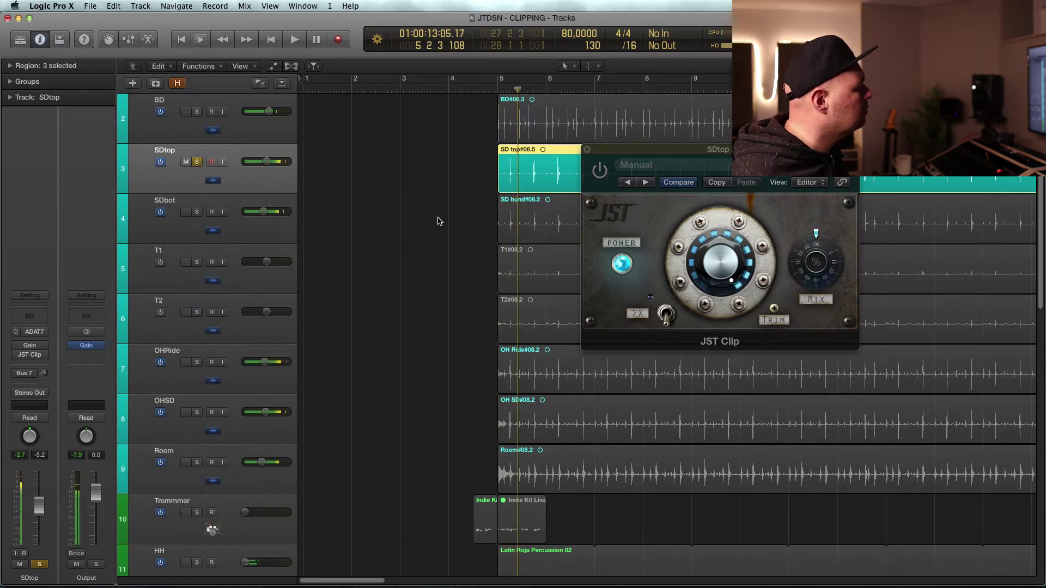
Switch JST Clip back on for the SDtop track and play the soloed snare through it.
{"action": "left_click", "coordinate": [600, 171]}
{"action": "key", "text": "space"}
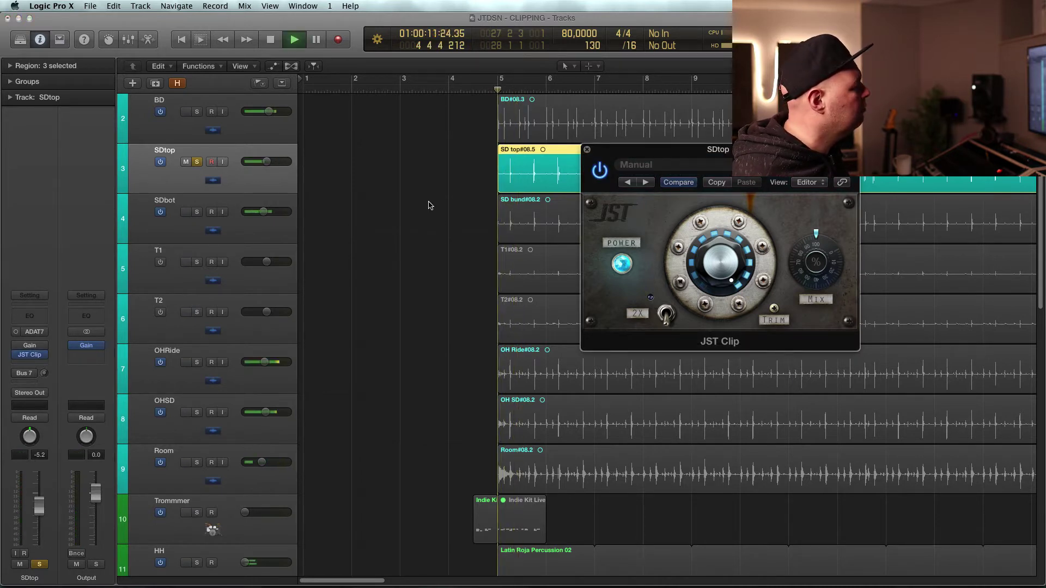
{"action": "key", "text": "space"}
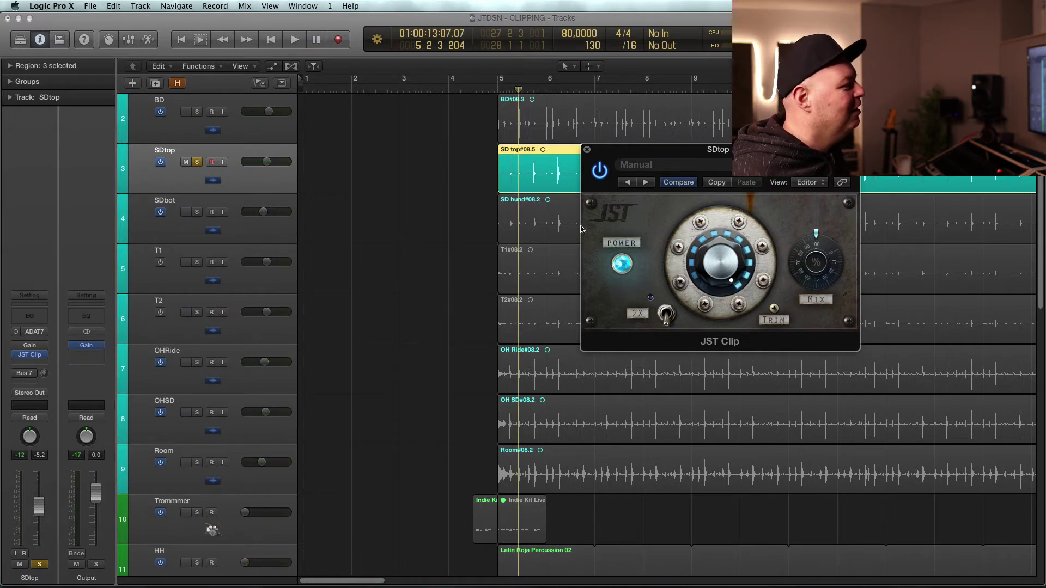
{"action": "key", "text": "space"}
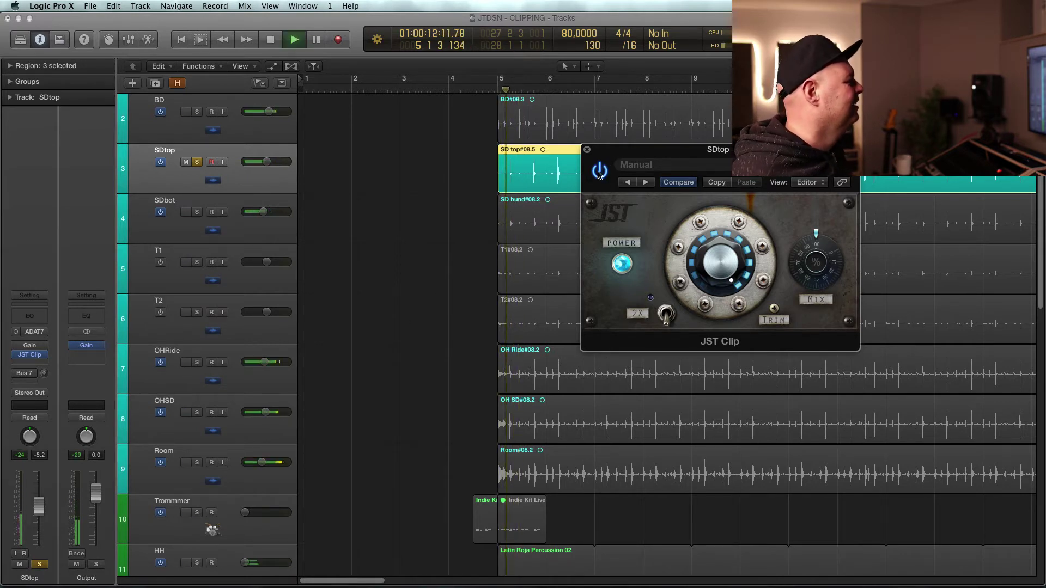
{"action": "key", "text": "space"}
Compare the soloed SDtop track with JST Clip bypassed and with it enabled again, playing the start of the region each time.
{"action": "left_click", "coordinate": [598, 175]}
{"action": "key", "text": "space"}
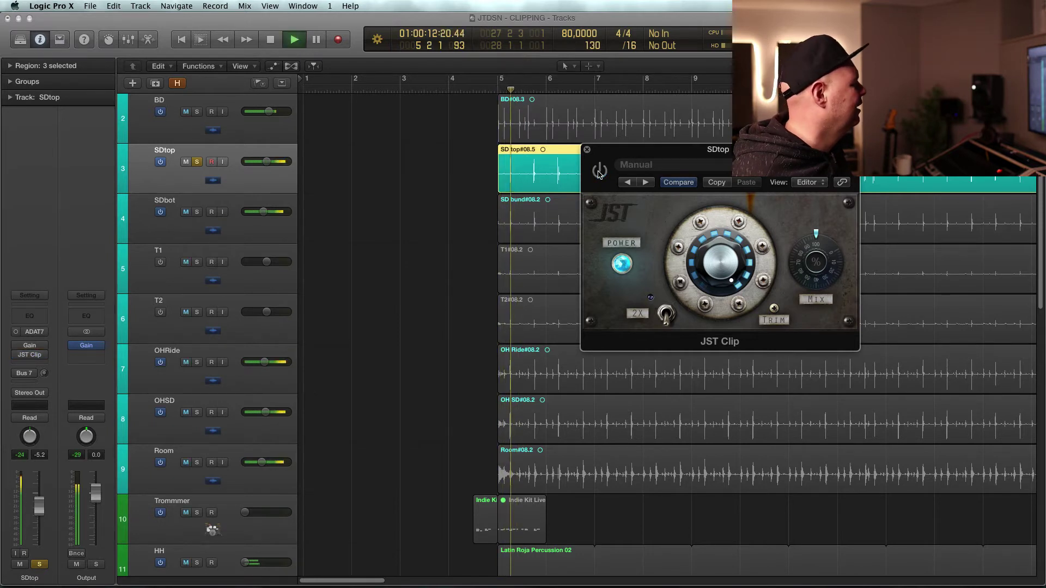
{"action": "key", "text": "space"}
{"action": "left_click", "coordinate": [598, 175]}
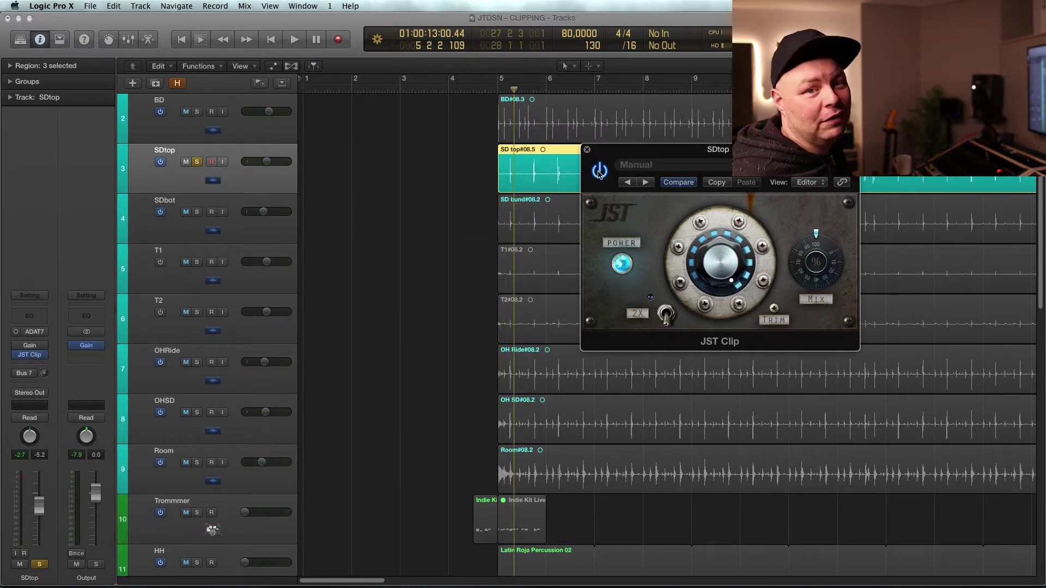
{"action": "key", "text": "space"}
{"action": "key", "text": "space"}
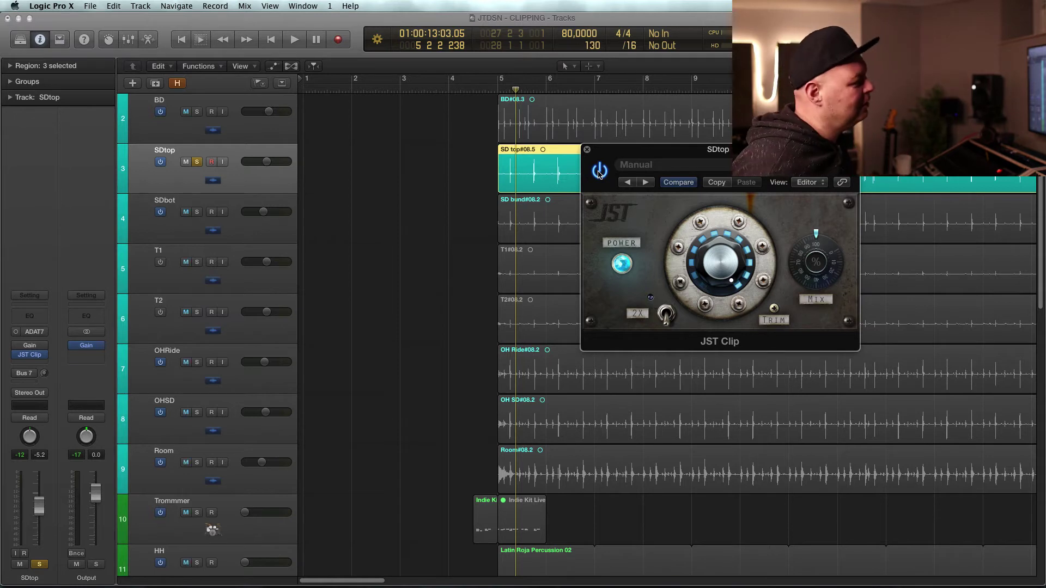
{"action": "key", "text": "space"}
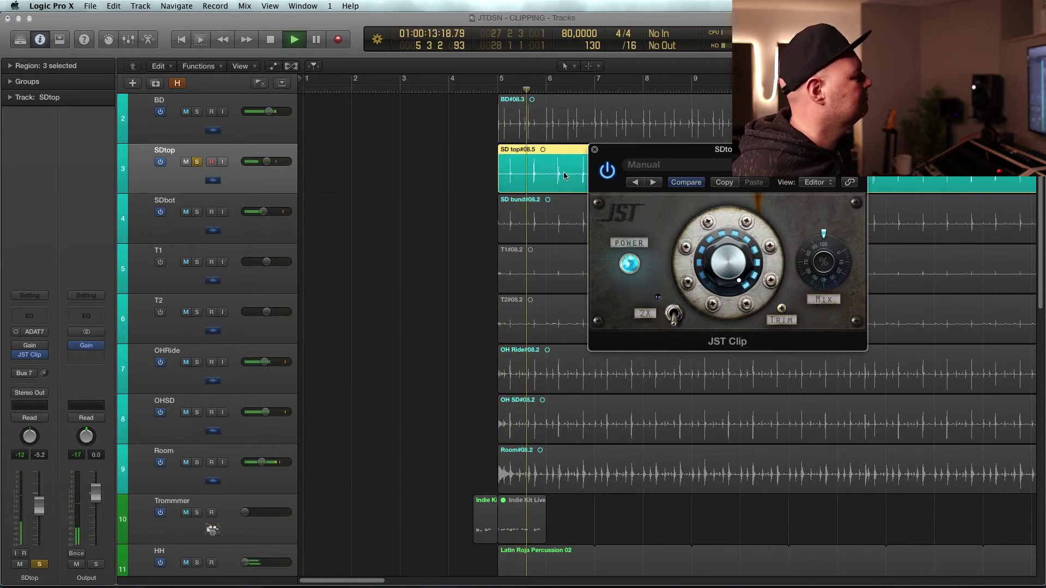
{"action": "key", "text": "space"}
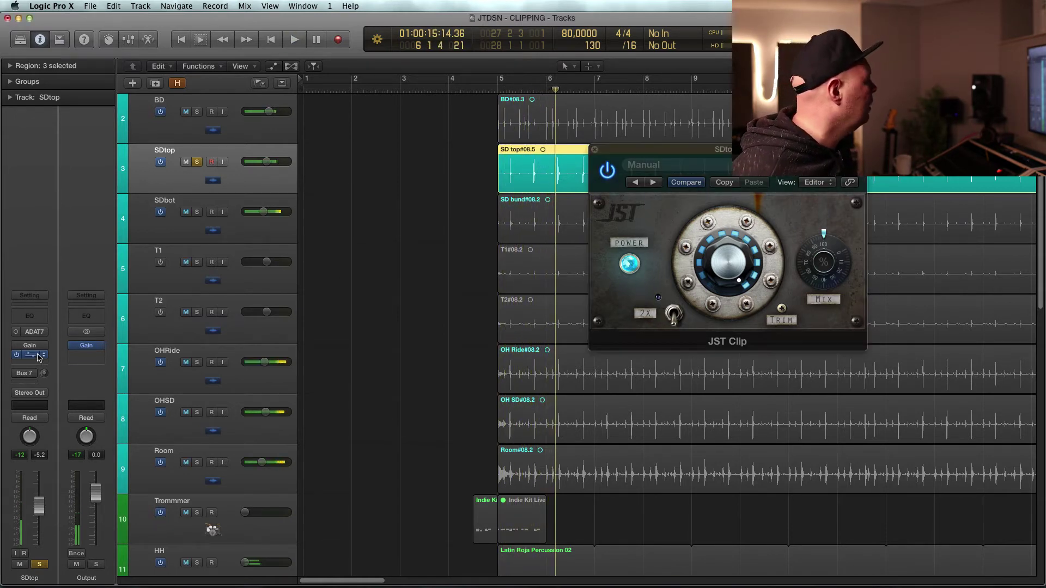
Insert the mono IK Multimedia TR5 EQ-PA plug-in before JST Clip on the SDtop channel.
{"action": "left_click", "coordinate": [41, 354]}
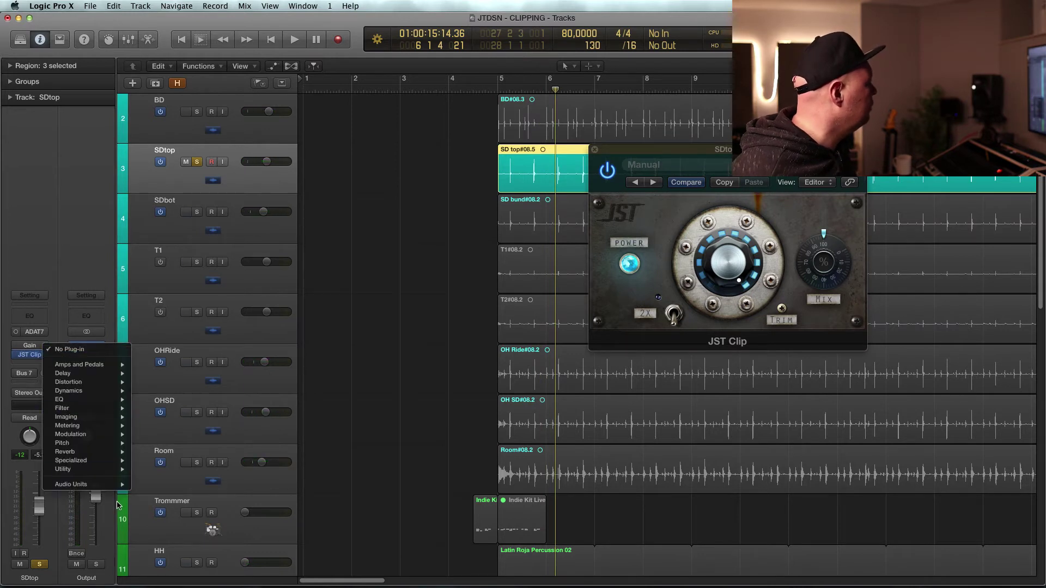
{"action": "mouse_move", "coordinate": [82, 485]}
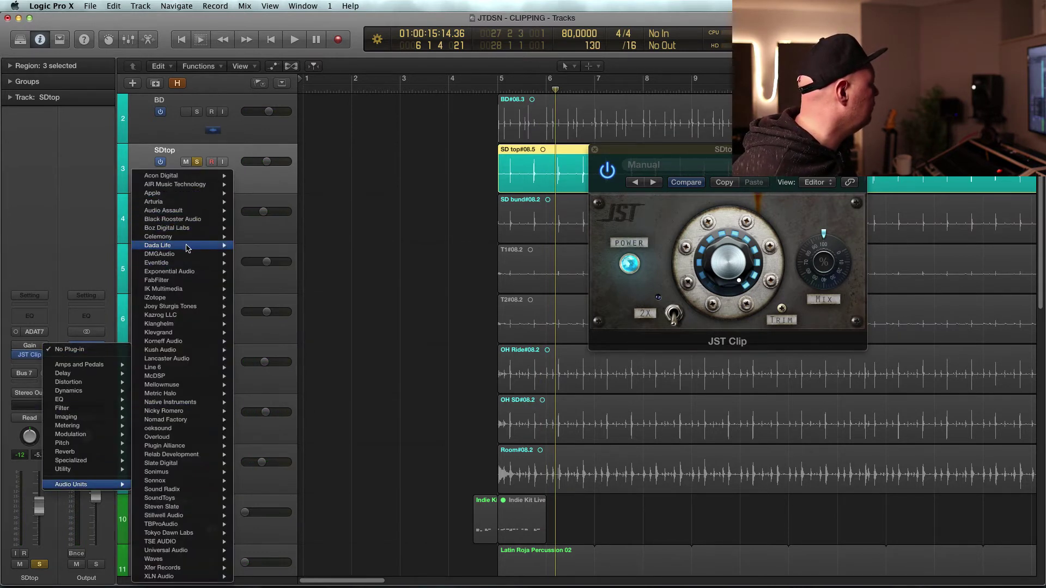
{"action": "mouse_move", "coordinate": [205, 293]}
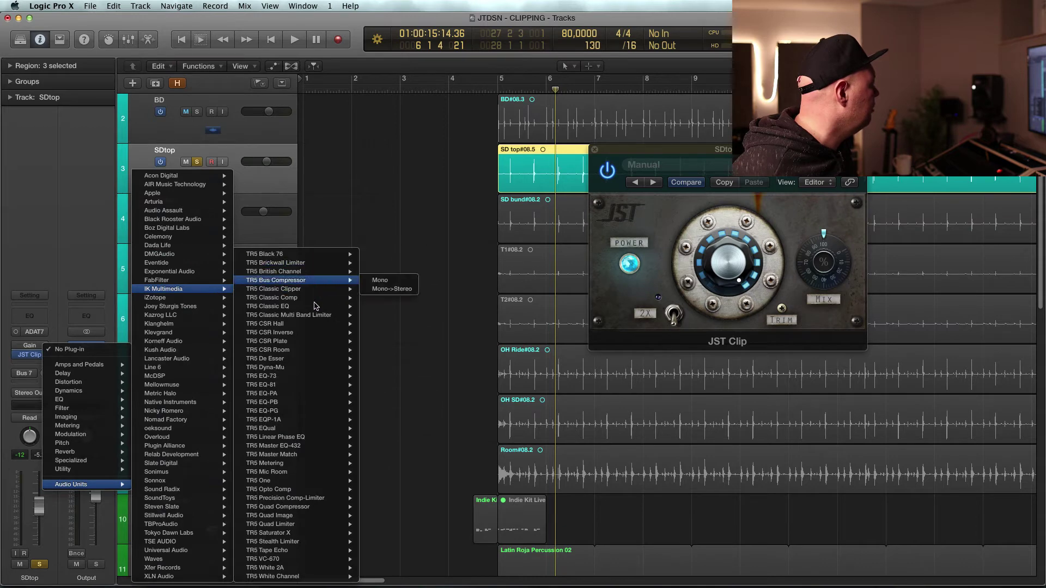
{"action": "mouse_move", "coordinate": [331, 406]}
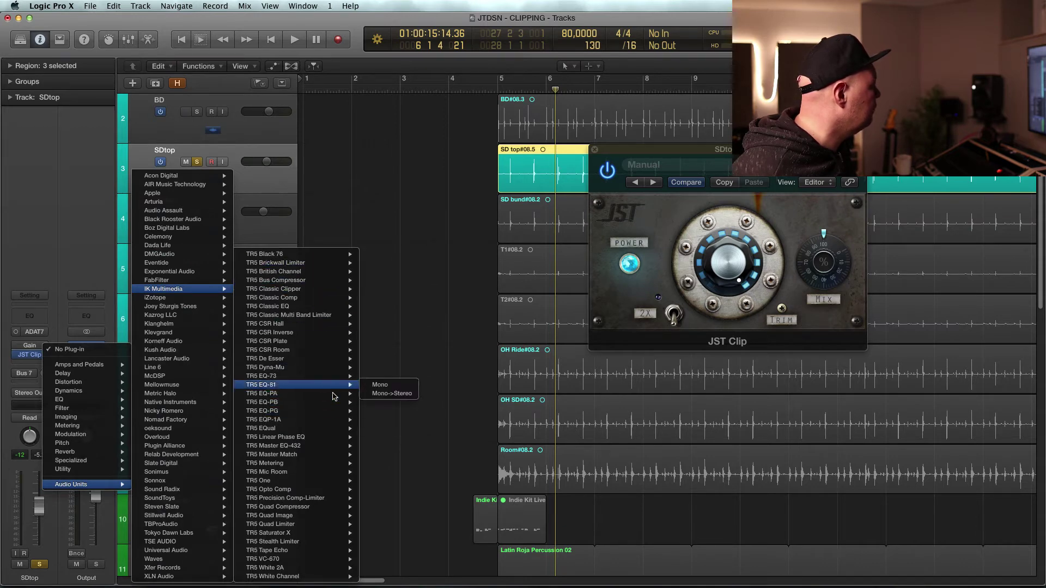
{"action": "left_click", "coordinate": [376, 394]}
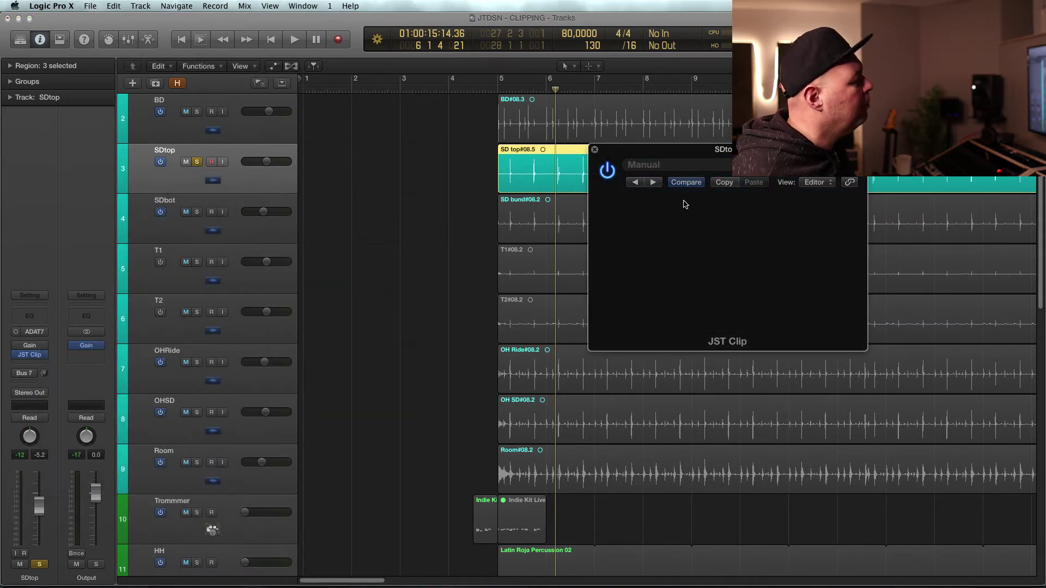
While the soloed SDtop track plays, set the EQ-PA's MF band to -6.0 at 600 Hz.
{"action": "key", "text": "space"}
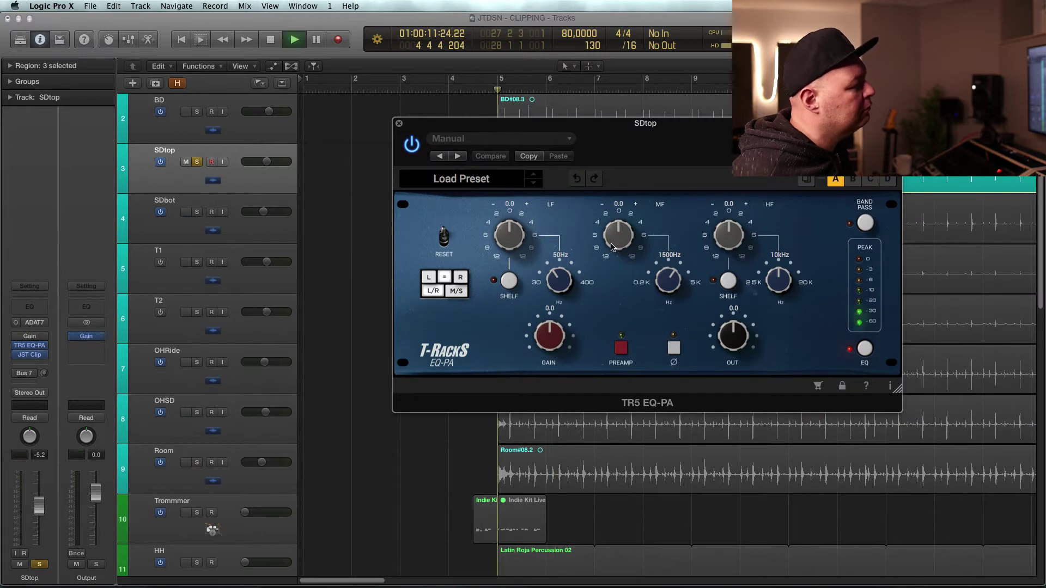
{"action": "left_click_drag", "start_coordinate": [618, 240], "coordinate": [621, 180]}
{"action": "left_click_drag", "start_coordinate": [668, 283], "coordinate": [663, 323]}
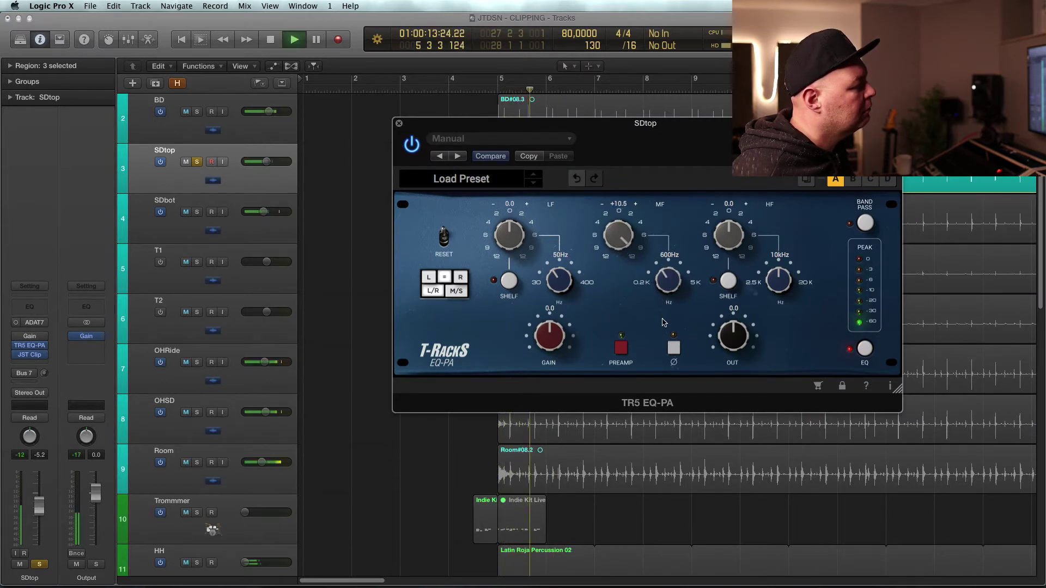
{"action": "left_click_drag", "start_coordinate": [619, 242], "coordinate": [622, 343]}
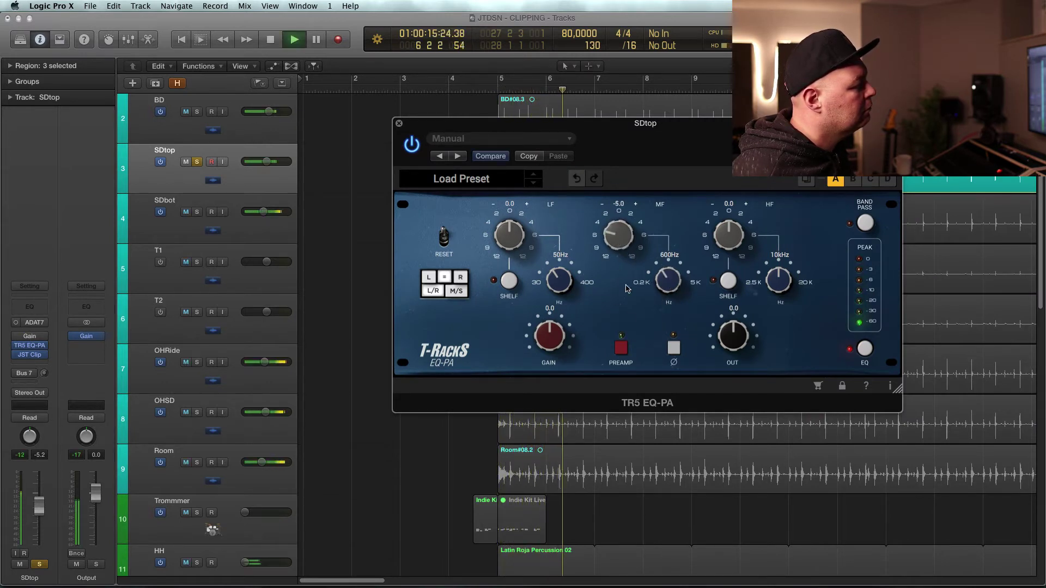
{"action": "left_click_drag", "start_coordinate": [616, 238], "coordinate": [616, 251]}
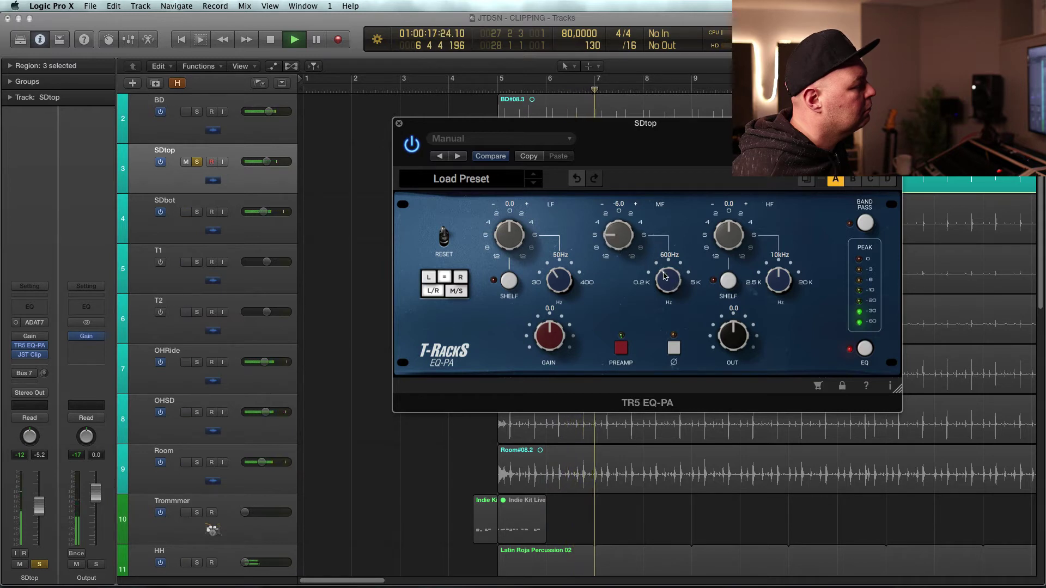
{"action": "left_click_drag", "start_coordinate": [668, 281], "coordinate": [668, 287]}
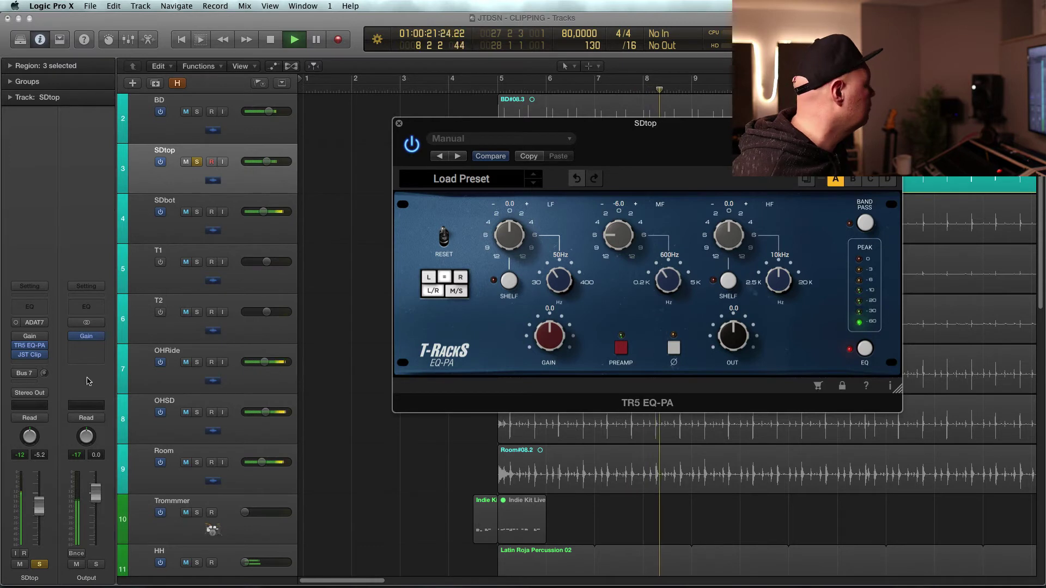
Compare SDtop playback with TR5 EQ-PA and JST Clip both bypassed and both enabled, closing the EQ window.
{"action": "key", "text": "space"}
{"action": "left_click", "coordinate": [16, 346]}
{"action": "left_click", "coordinate": [17, 354]}
{"action": "key", "text": "space"}
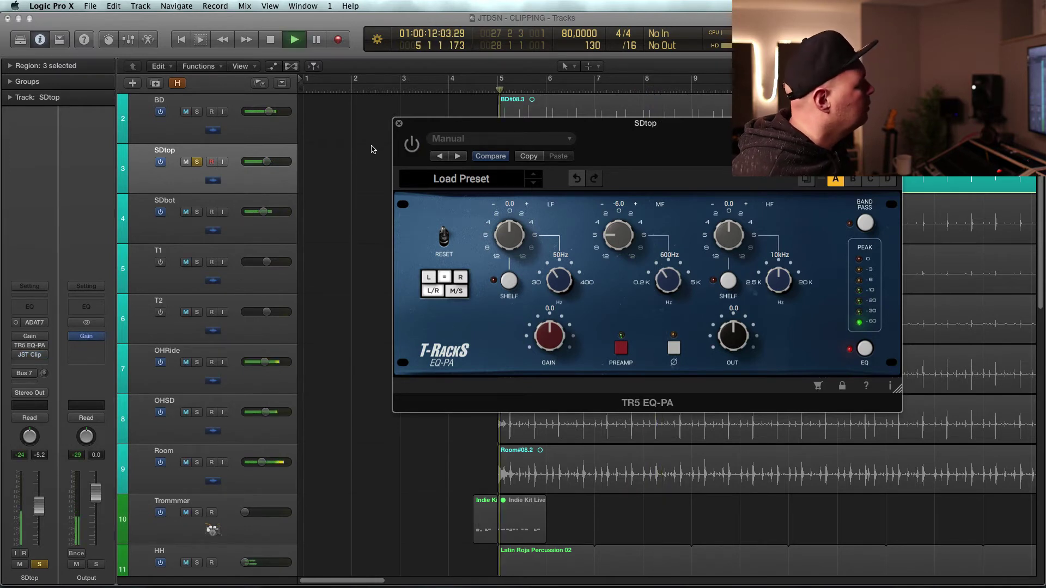
{"action": "left_click", "coordinate": [399, 124]}
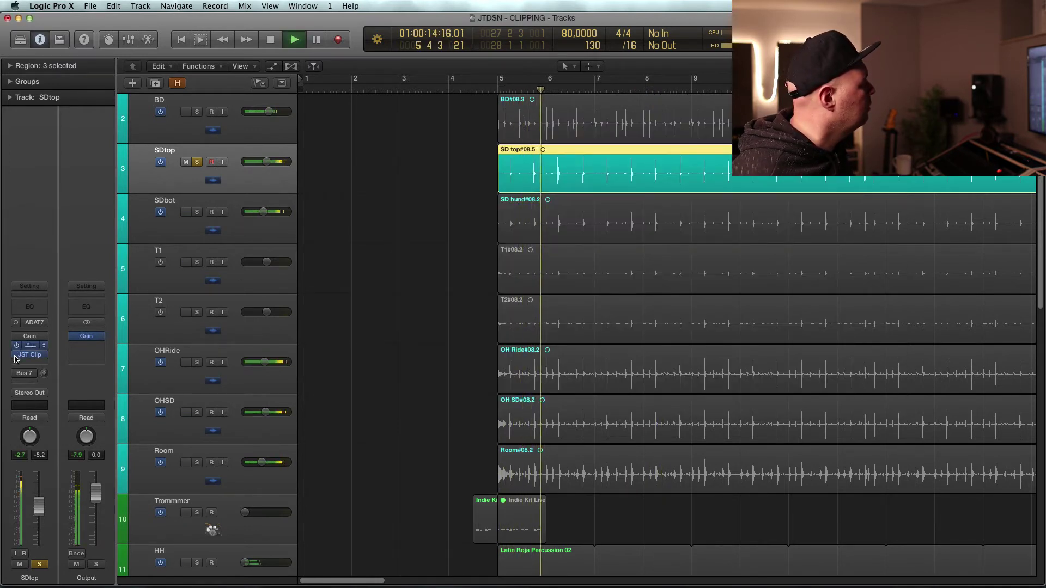
{"action": "left_click", "coordinate": [16, 347], "text": "alt"}
{"action": "key", "text": "space"}
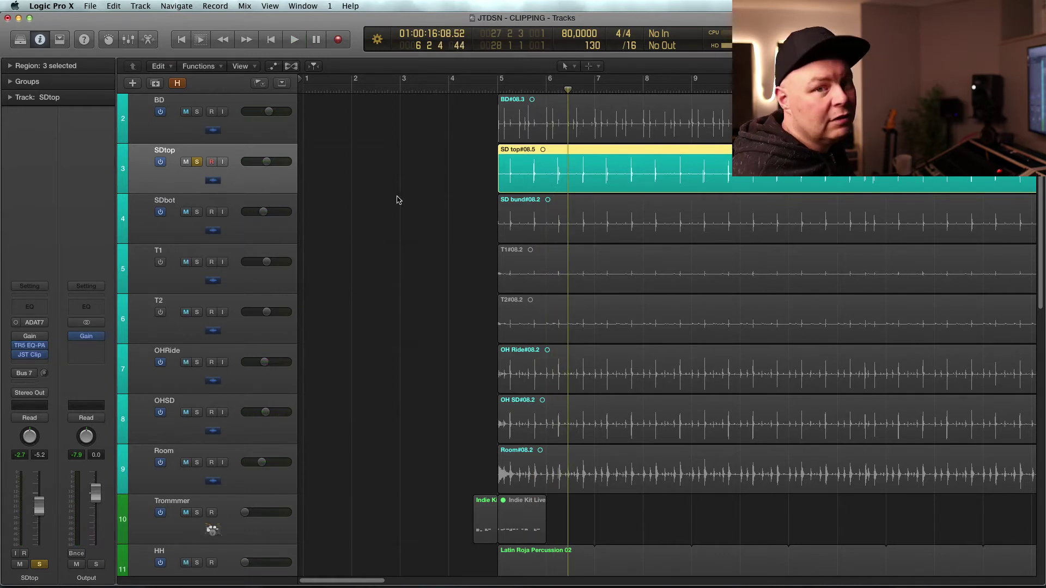
Solo and select the SDbot track instead of SDtop, and turn its JST Clip main knob fully down.
{"action": "left_click", "coordinate": [196, 162]}
{"action": "left_click", "coordinate": [196, 213]}
{"action": "left_click", "coordinate": [178, 225]}
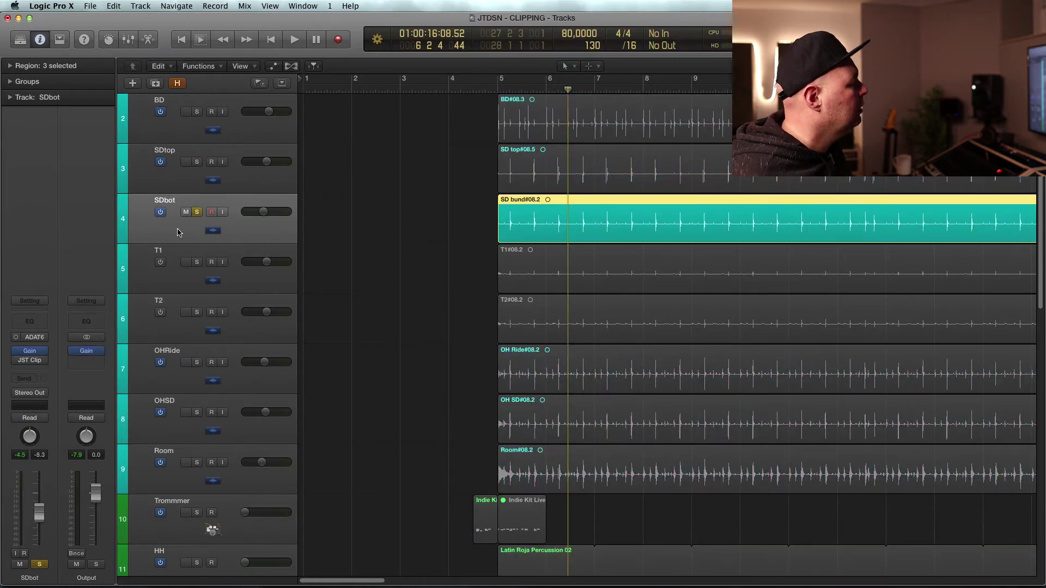
{"action": "left_click", "coordinate": [29, 362]}
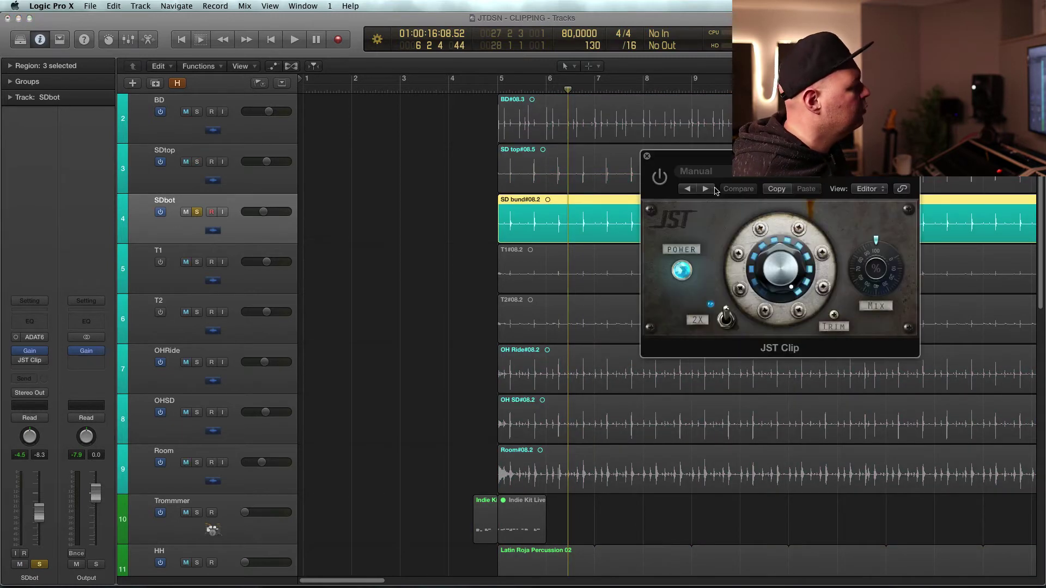
{"action": "left_click_drag", "start_coordinate": [770, 260], "coordinate": [828, 430]}
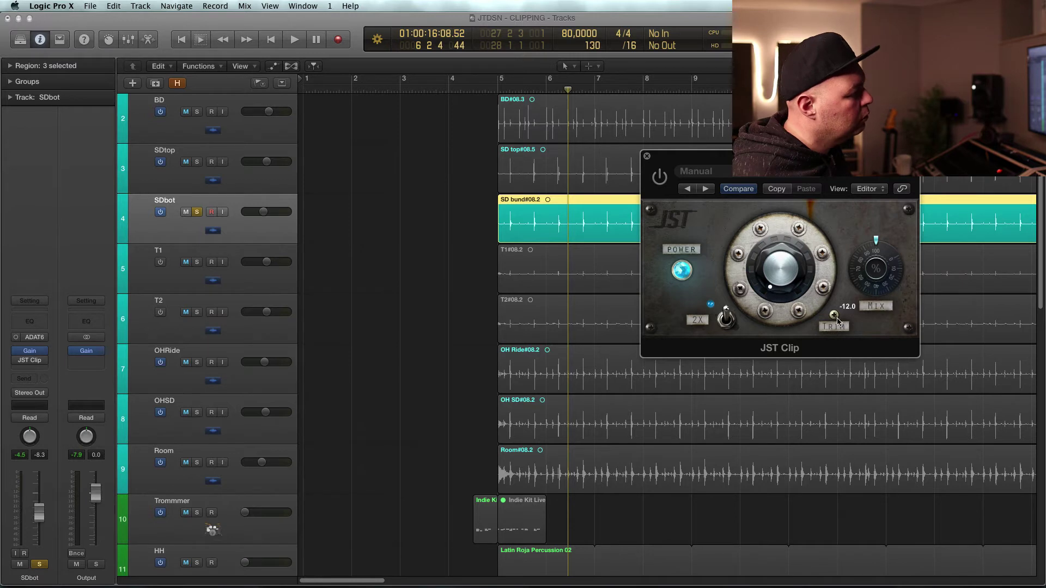
Play SDbot with JST Clip bypassed, then enable the plug-in and raise its main knob to just past halfway during playback.
{"action": "key", "text": "space"}
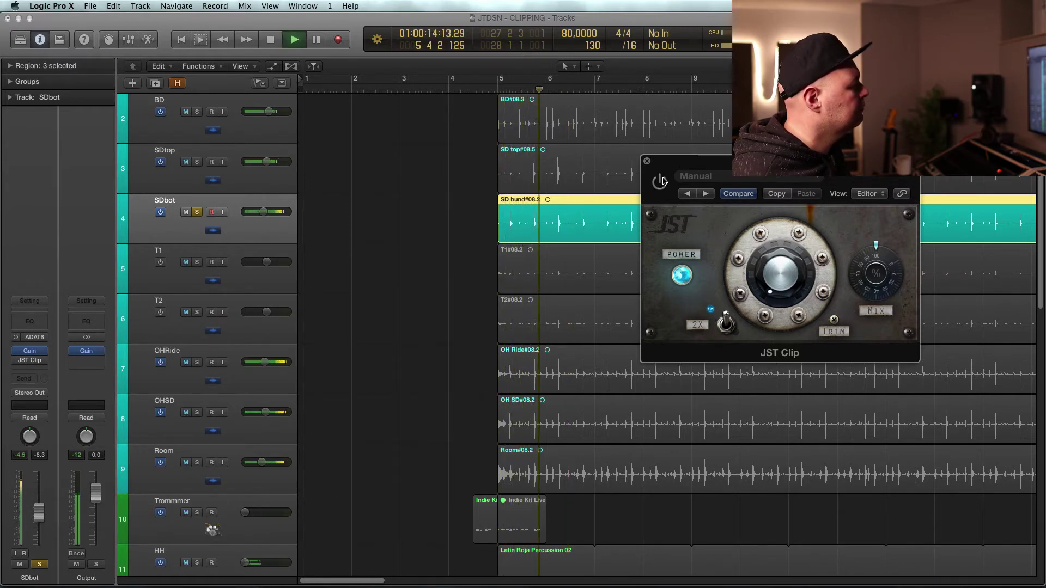
{"action": "key", "text": "space"}
{"action": "left_click", "coordinate": [660, 182]}
{"action": "key", "text": "space"}
{"action": "left_click_drag", "start_coordinate": [782, 294], "coordinate": [788, 260]}
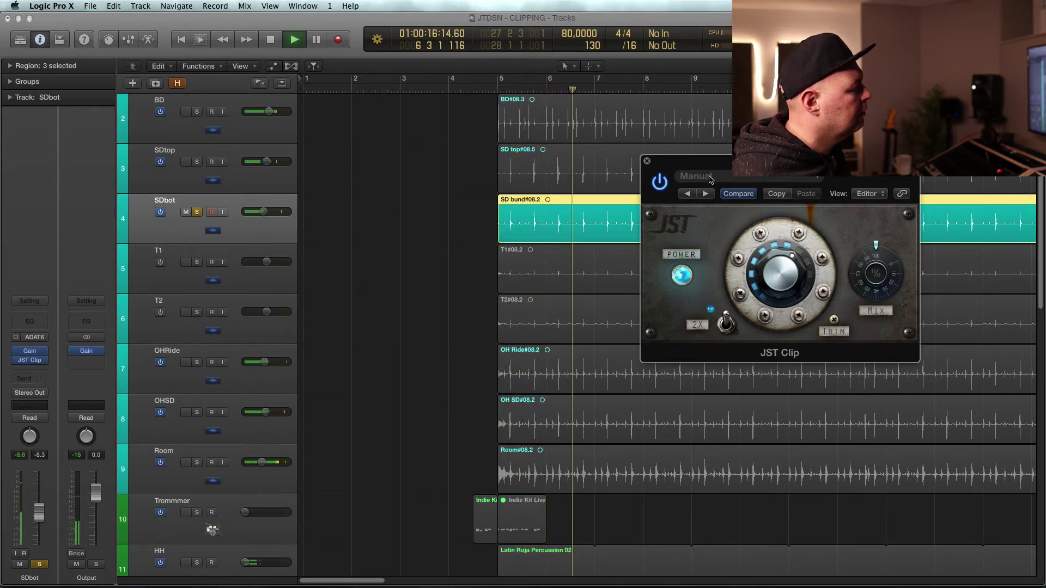
{"action": "left_click_drag", "start_coordinate": [703, 164], "coordinate": [673, 165]}
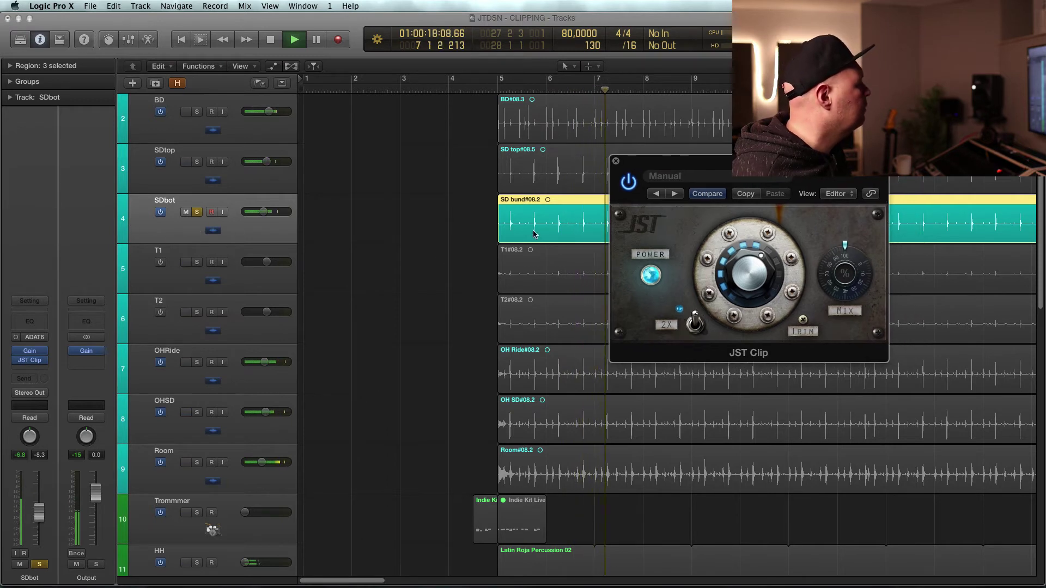
{"action": "key", "text": "space"}
Play the SDbot track with JST Clip enabled and bypassed for comparison, leaving it enabled and closing its window.
{"action": "left_click", "coordinate": [698, 326]}
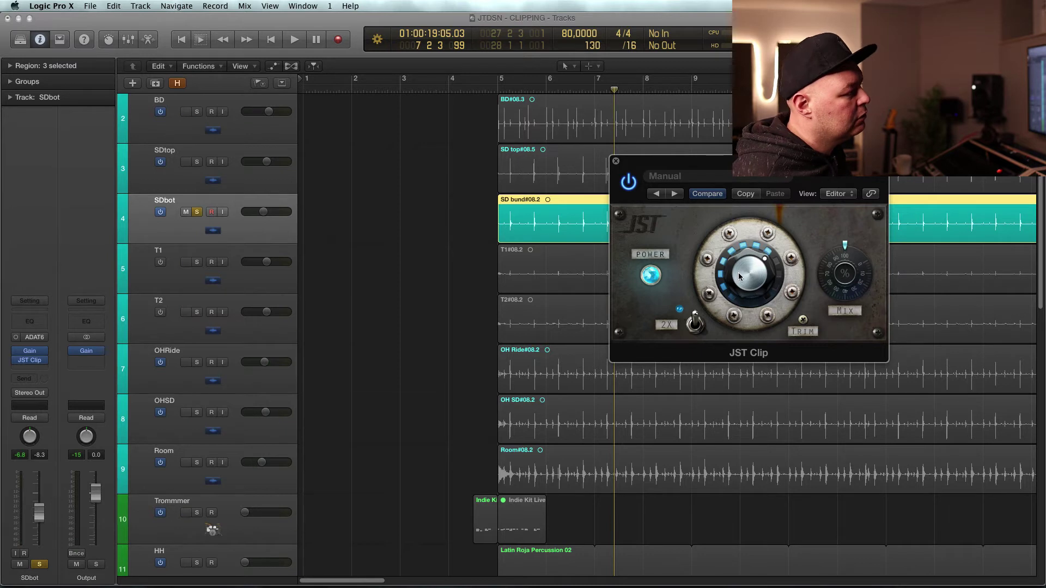
{"action": "left_click_drag", "start_coordinate": [738, 272], "coordinate": [718, 242]}
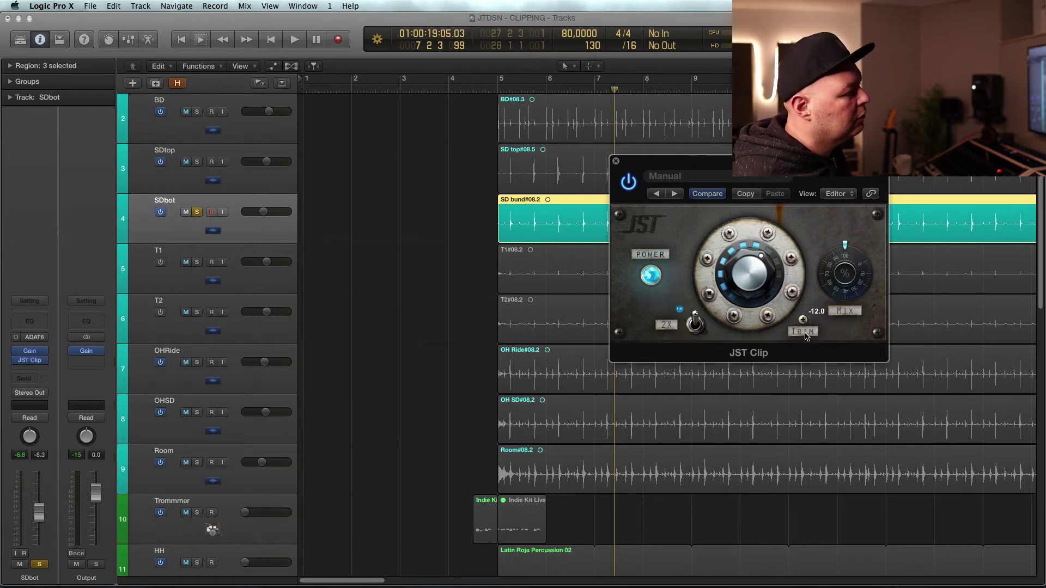
{"action": "key", "text": "space"}
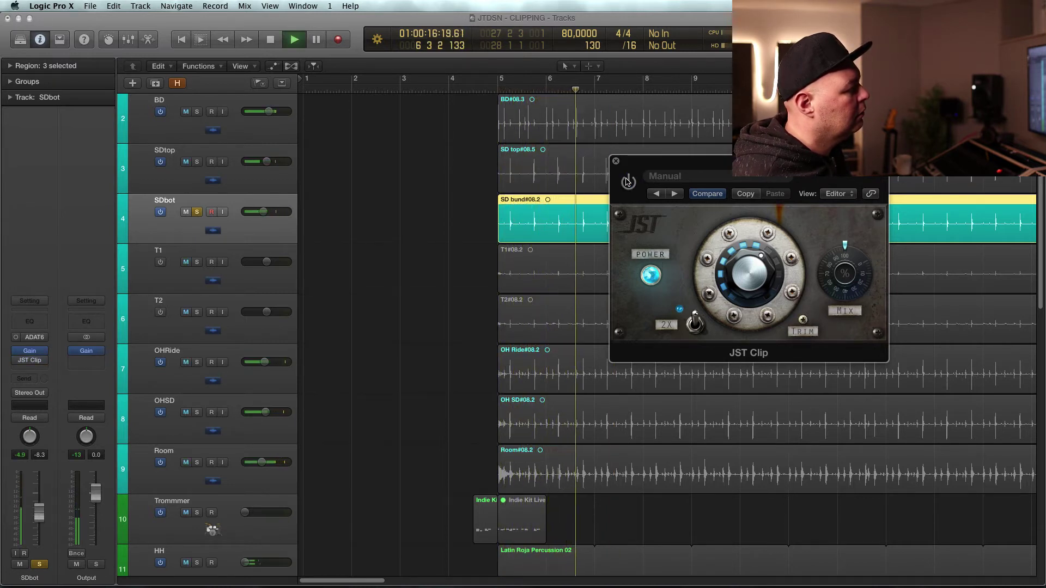
{"action": "left_click", "coordinate": [616, 162]}
{"action": "key", "text": "space"}
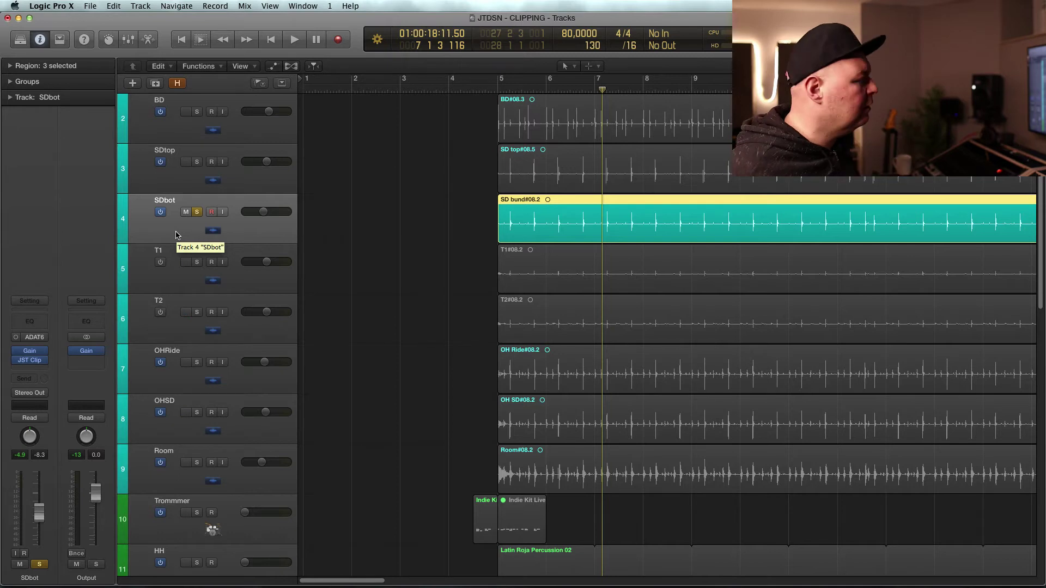
Select and solo the OHRide track, and enable its JST Clip with the main knob turned fully down.
{"action": "left_click", "coordinate": [197, 367]}
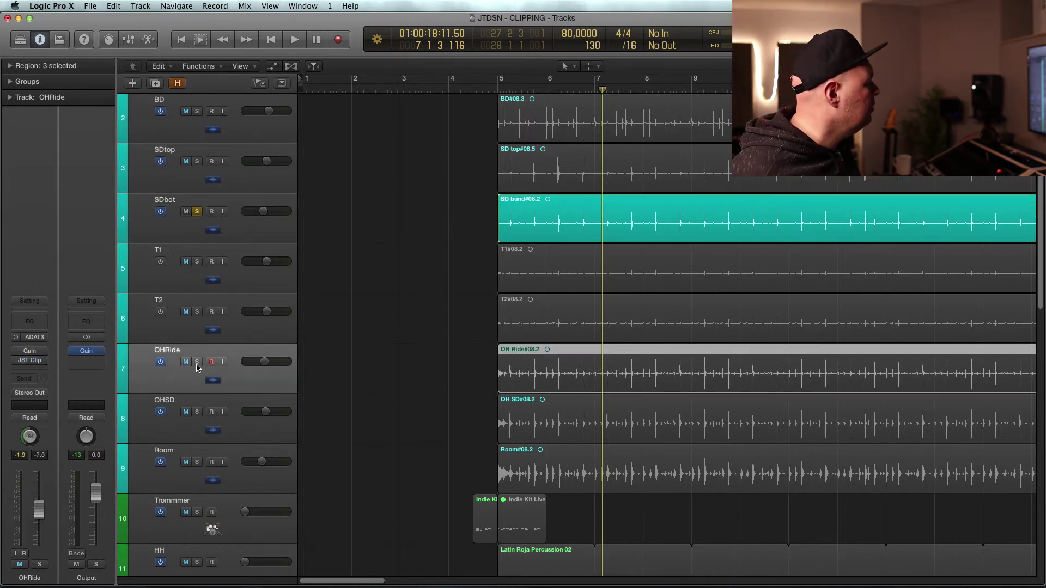
{"action": "key", "text": "s"}
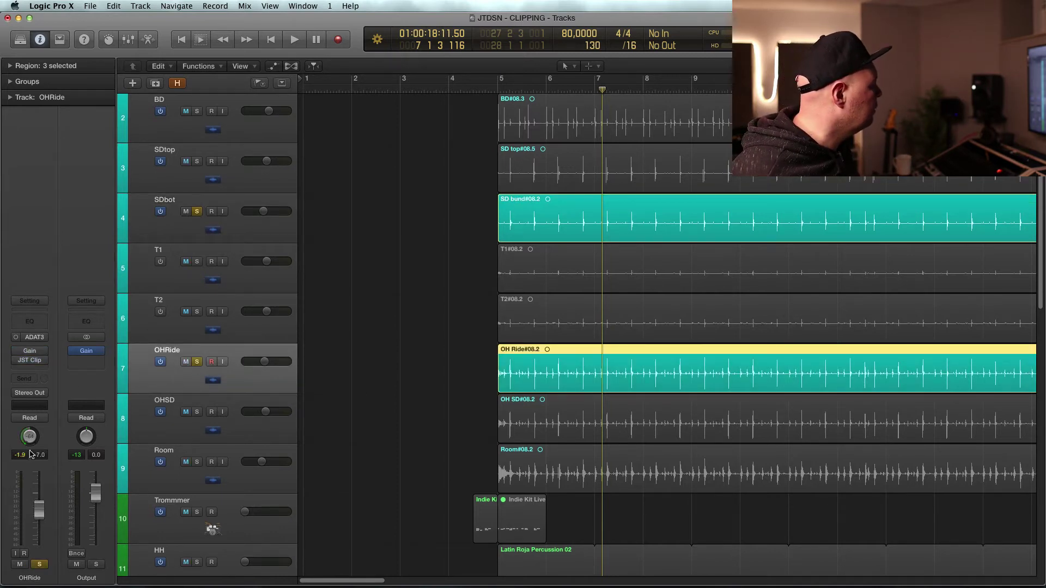
{"action": "left_click", "coordinate": [29, 360]}
{"action": "left_click_drag", "start_coordinate": [731, 280], "coordinate": [793, 323]}
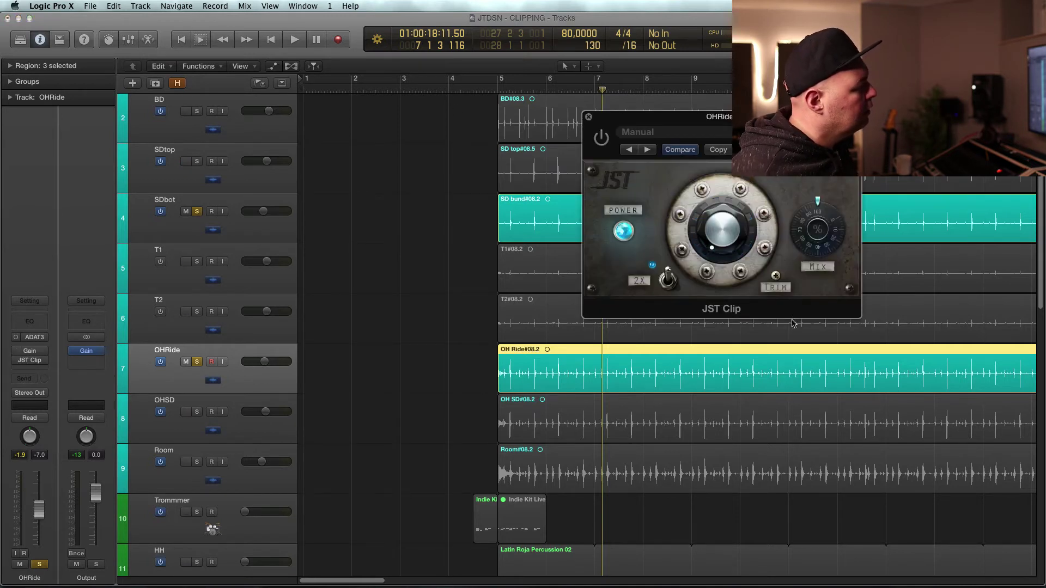
{"action": "left_click", "coordinate": [602, 138]}
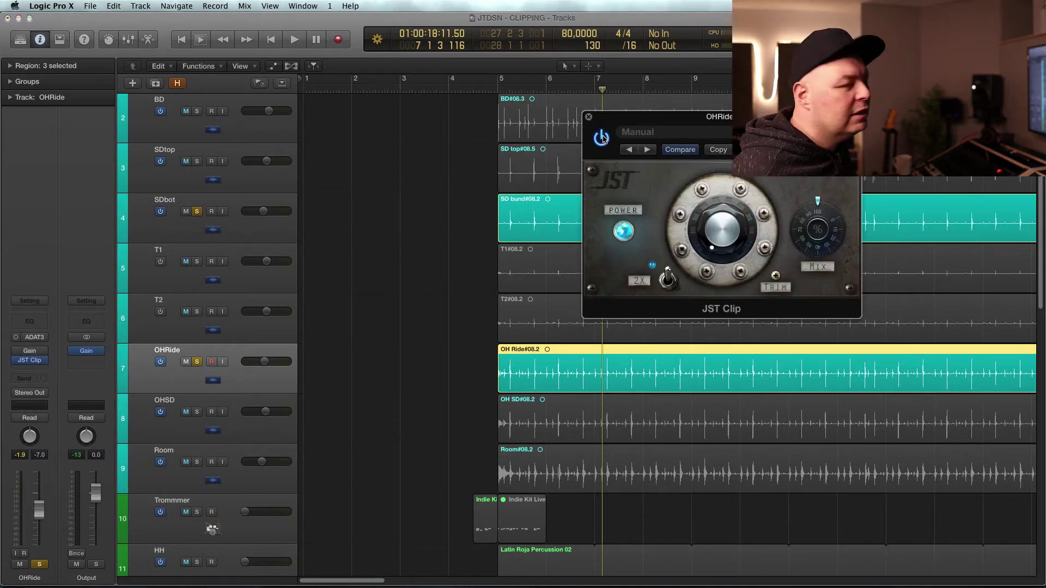
Unsolo SDbot and raise the JST Clip main knob on OHRide to just past halfway during playback.
{"action": "key", "text": "space"}
{"action": "left_click_drag", "start_coordinate": [717, 248], "coordinate": [713, 243]}
{"action": "key", "text": "space"}
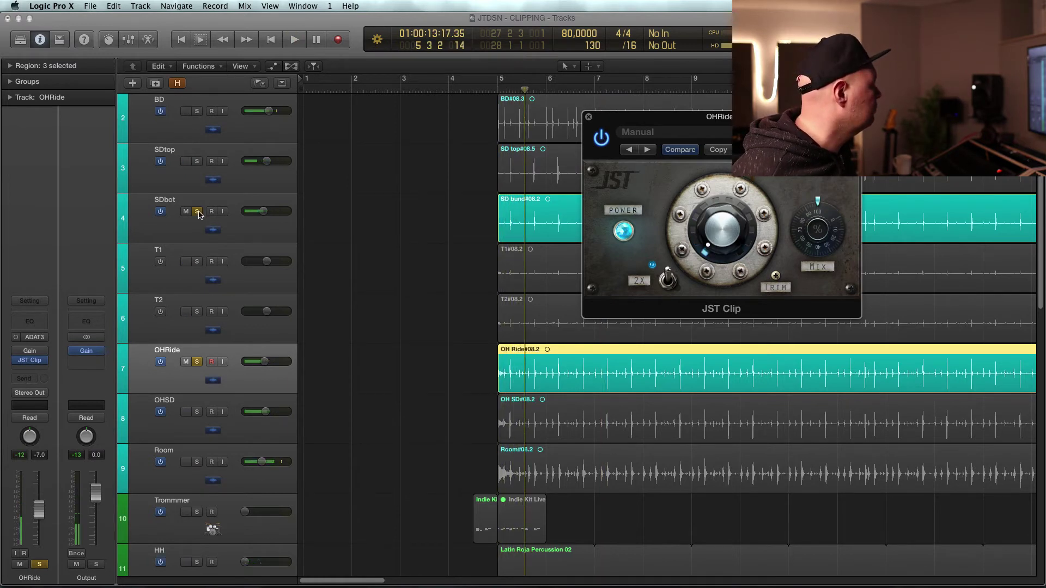
{"action": "key", "text": "space"}
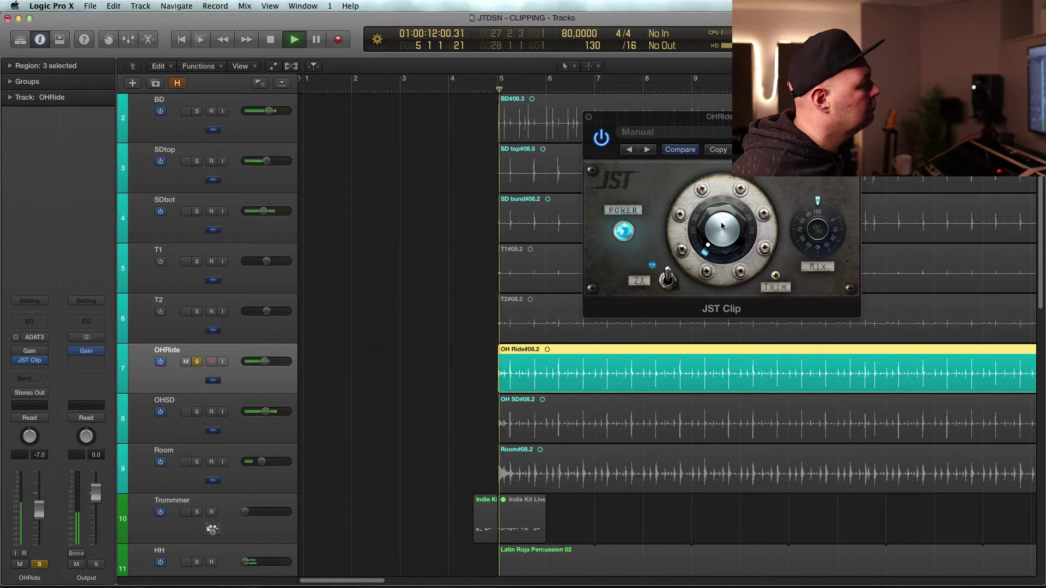
{"action": "left_click_drag", "start_coordinate": [720, 221], "coordinate": [713, 216]}
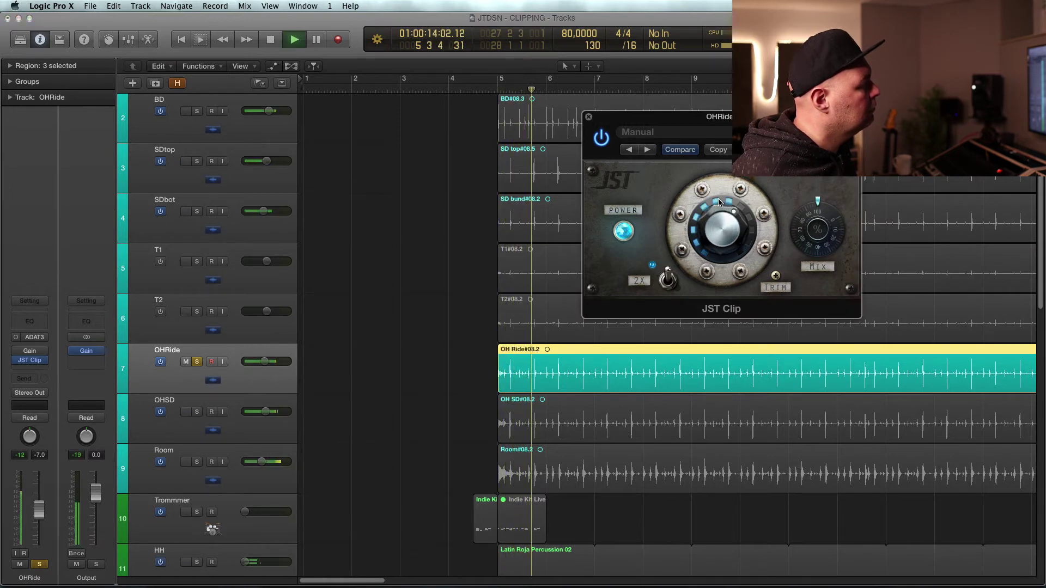
Shift the JST Clip window aside, reset OHRide's peak reading and play the track with the plug-in bypassed.
{"action": "left_click_drag", "start_coordinate": [615, 126], "coordinate": [636, 121]}
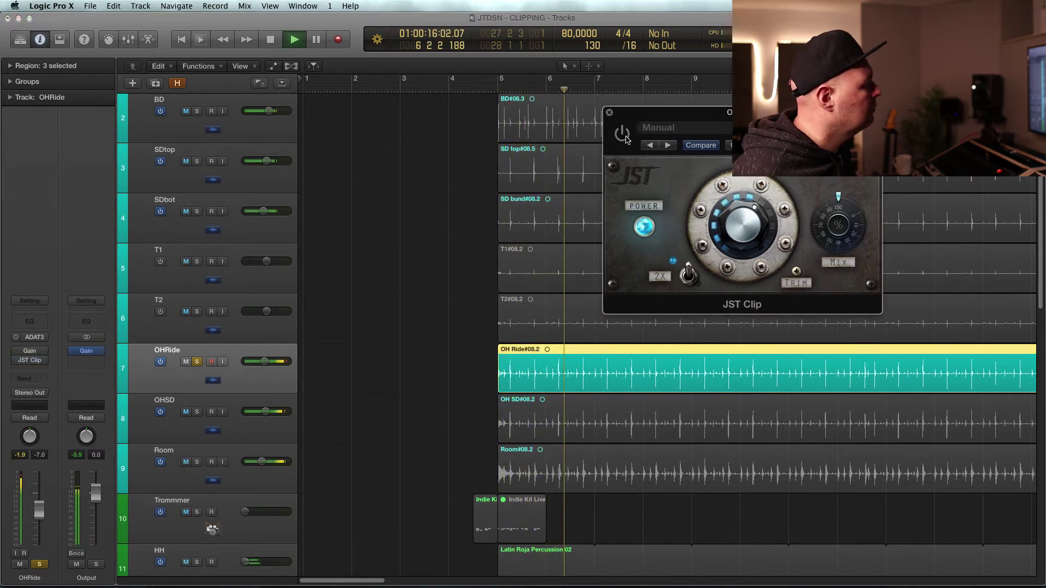
{"action": "left_click", "coordinate": [622, 133]}
{"action": "key", "text": "space"}
{"action": "left_click", "coordinate": [25, 458]}
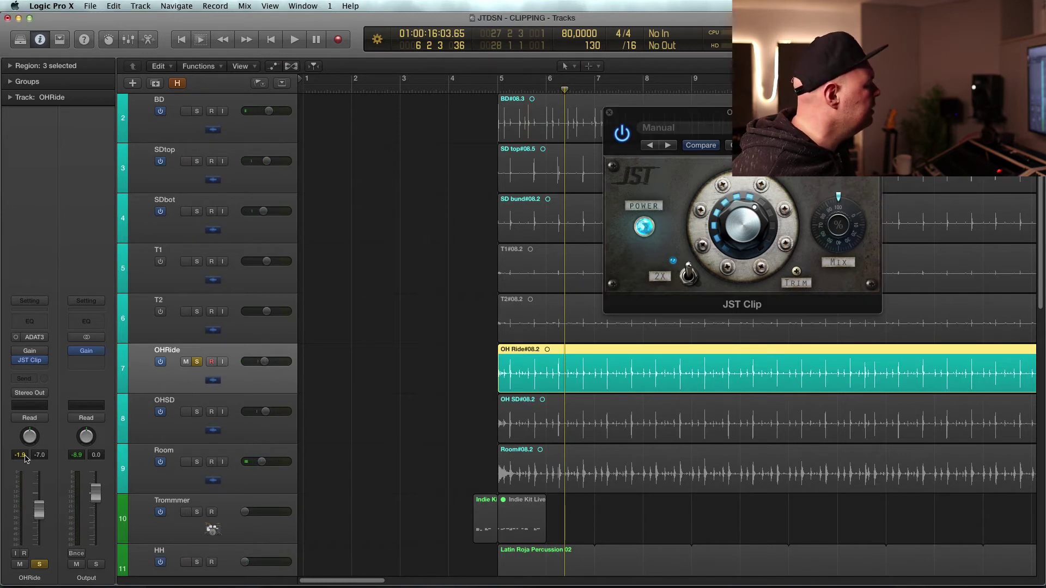
{"action": "left_click", "coordinate": [621, 133]}
{"action": "key", "text": "space"}
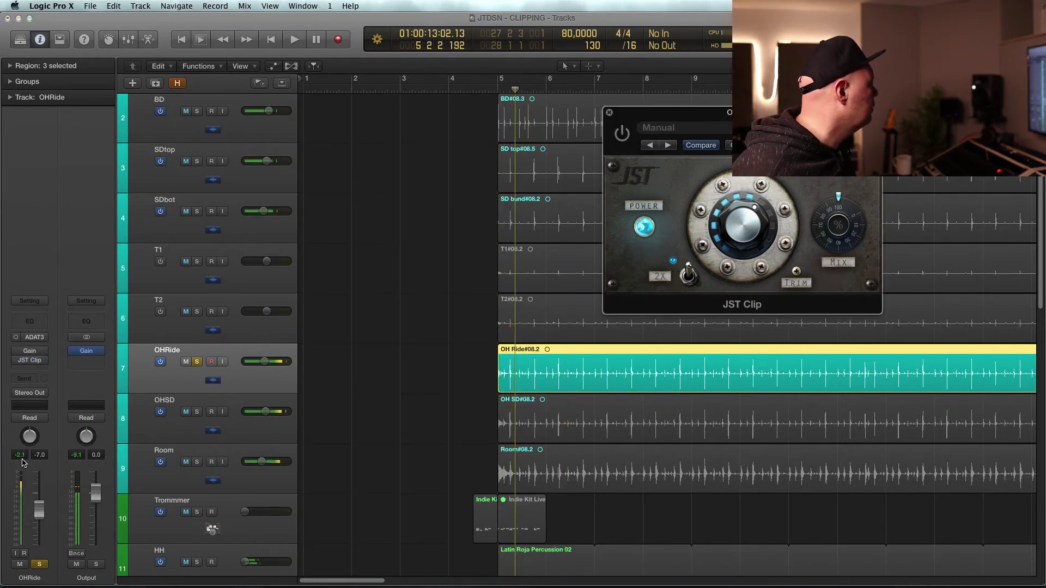
Re-enable JST Clip on OHRide, reset its peak reading and play the track to check the clipped level.
{"action": "left_click", "coordinate": [622, 137]}
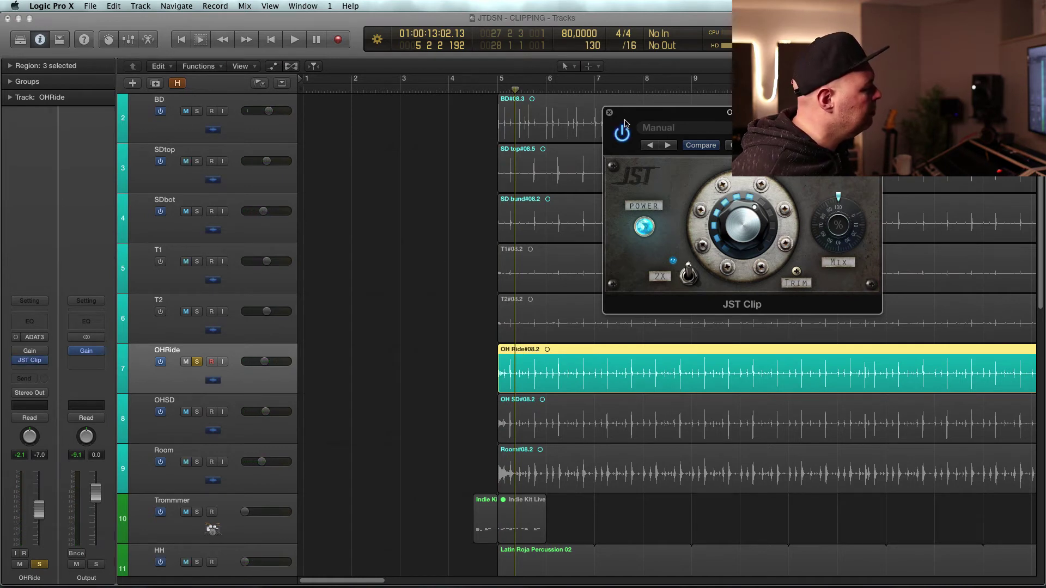
{"action": "left_click", "coordinate": [21, 455]}
{"action": "key", "text": "space"}
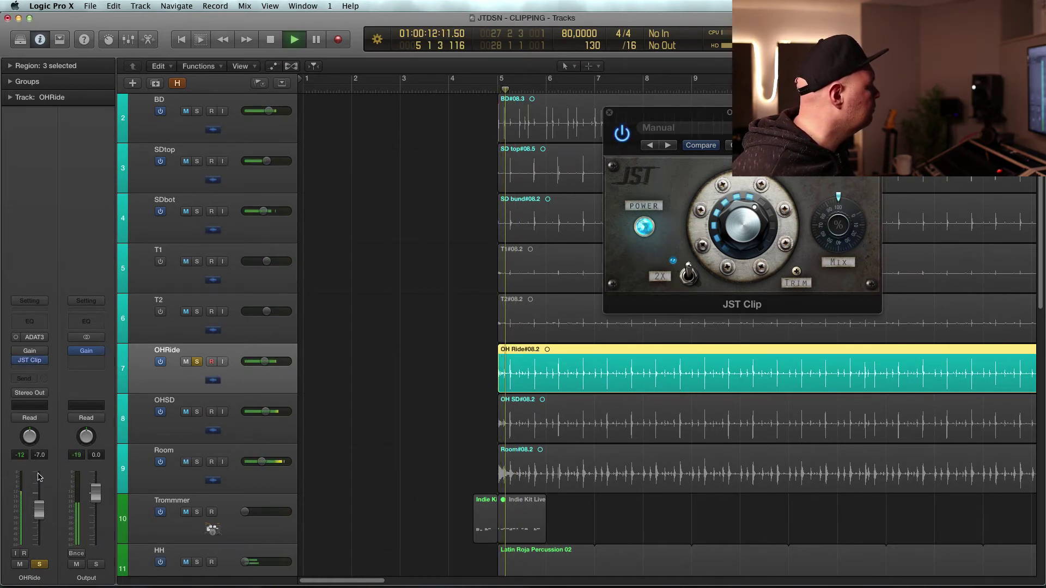
{"action": "key", "text": "space"}
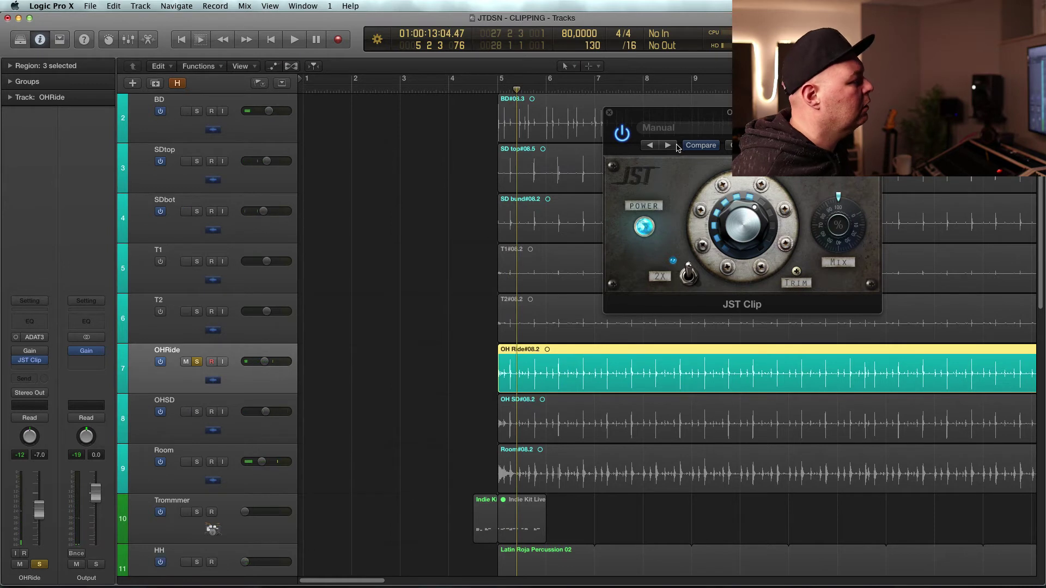
Switch OHRide's JST Clip off and on during playback for comparison, leave it enabled and close its window.
{"action": "key", "text": "space"}
{"action": "left_click", "coordinate": [622, 133]}
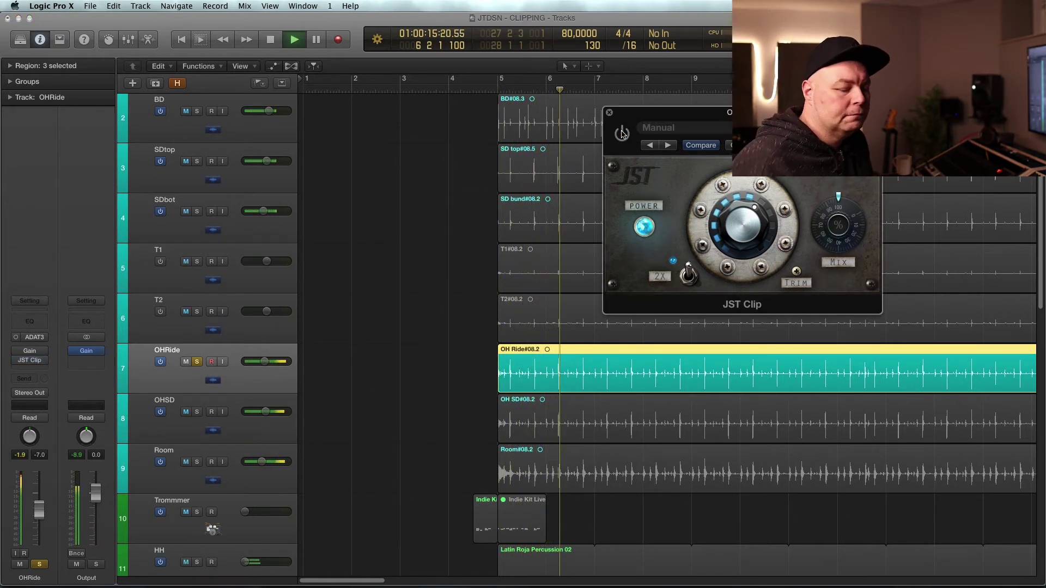
{"action": "left_click", "coordinate": [622, 133]}
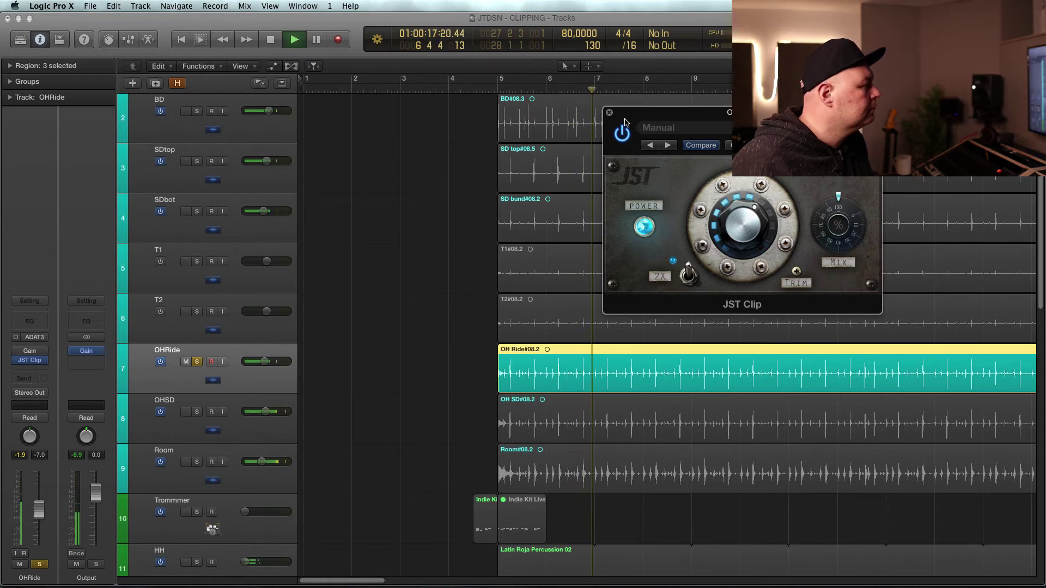
{"action": "left_click", "coordinate": [609, 112]}
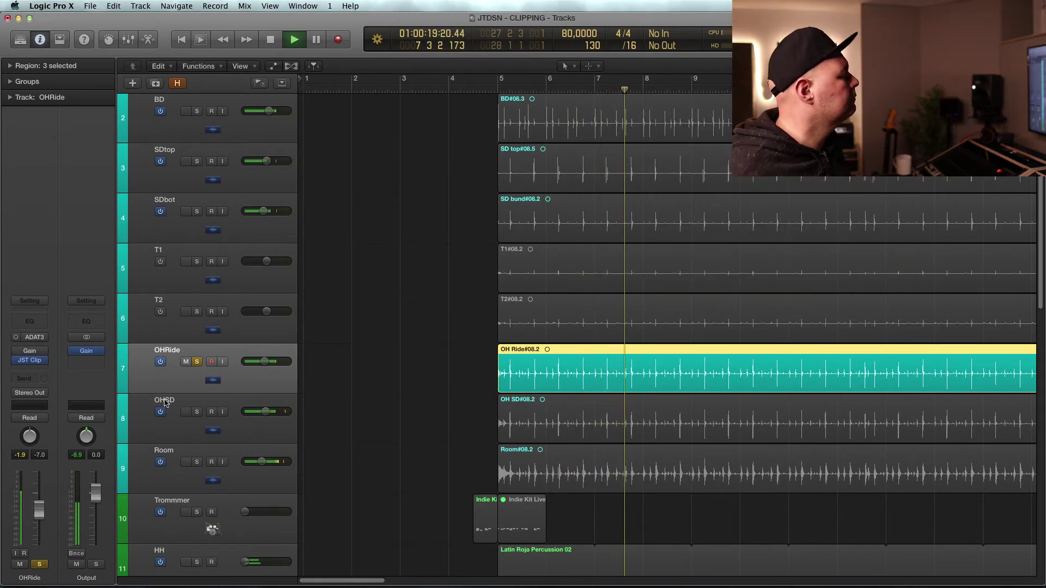
Select OHSD, show the mixer, and replace the track's JST Clip with a copy of the one on OHRide.
{"action": "key", "text": "Down"}
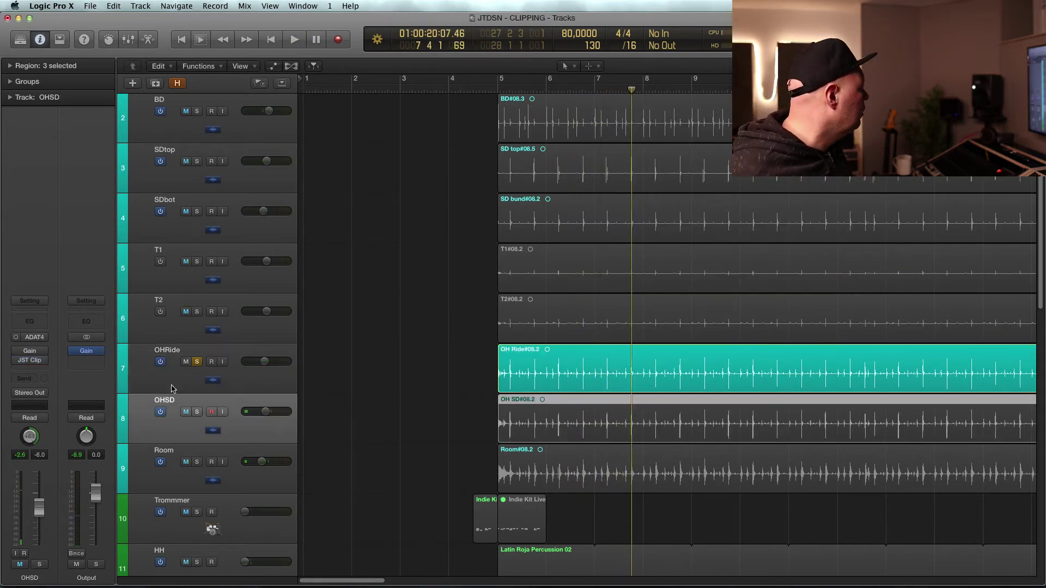
{"action": "key", "text": "2"}
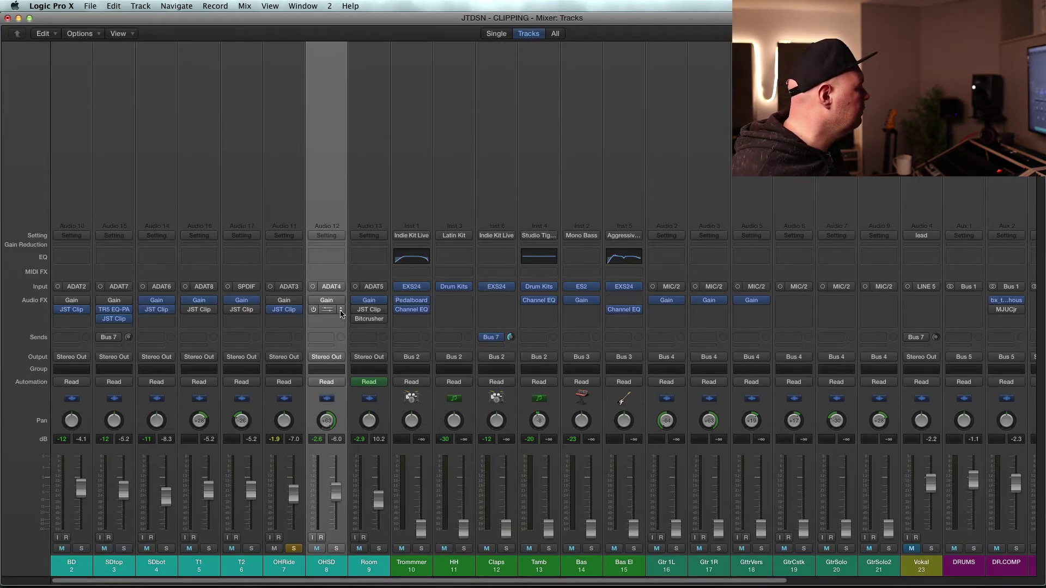
{"action": "left_click", "coordinate": [342, 310]}
{"action": "left_click", "coordinate": [342, 327]}
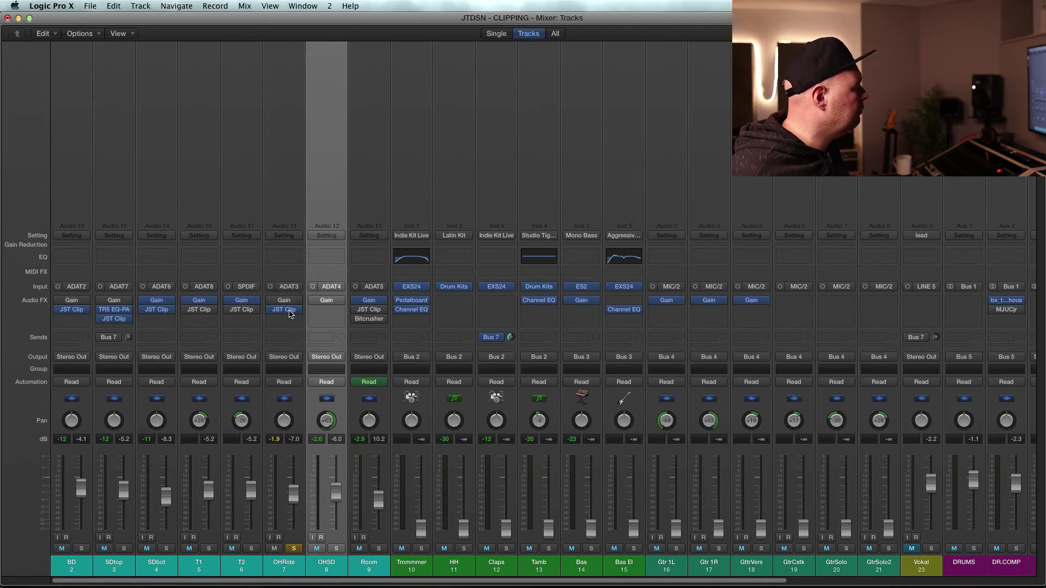
{"action": "left_click_drag", "start_coordinate": [289, 311], "coordinate": [320, 313]}
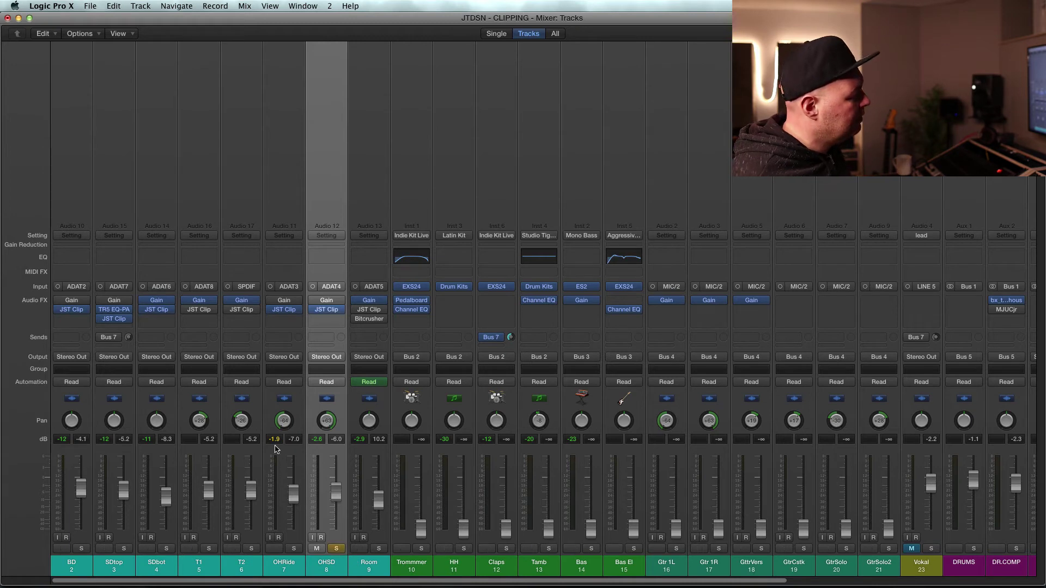
Solo the Room track instead of OHSD and open its JST Clip, moving the window slightly.
{"action": "left_click", "coordinate": [337, 548]}
{"action": "left_click", "coordinate": [337, 548]}
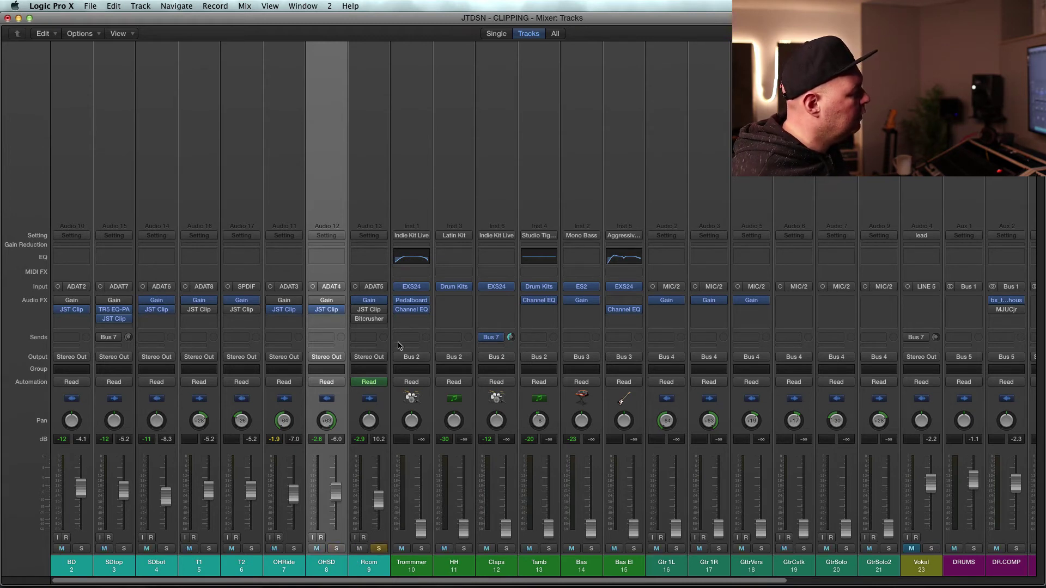
{"action": "left_click", "coordinate": [369, 309]}
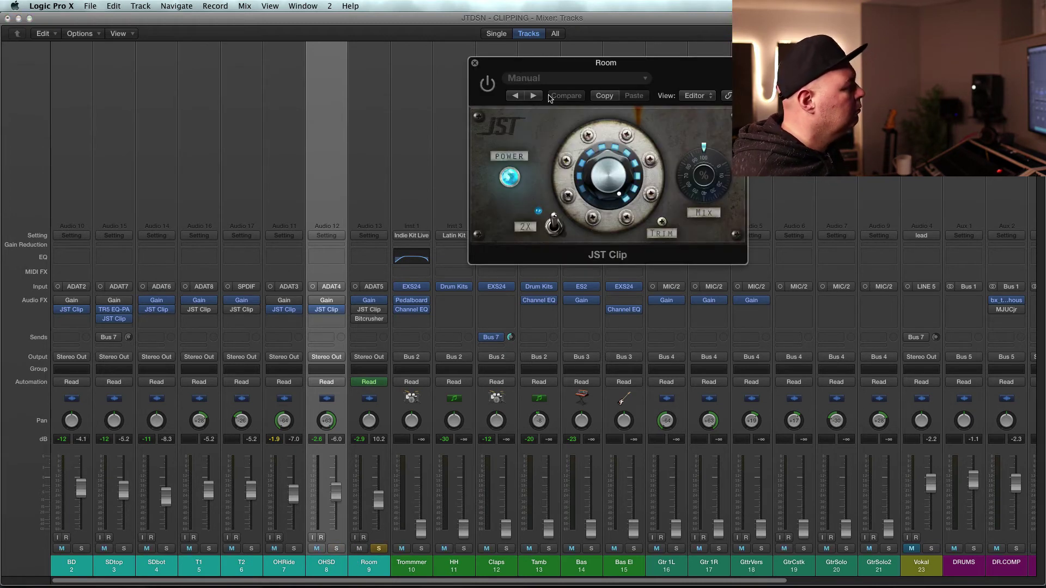
{"action": "left_click_drag", "start_coordinate": [548, 64], "coordinate": [580, 70]}
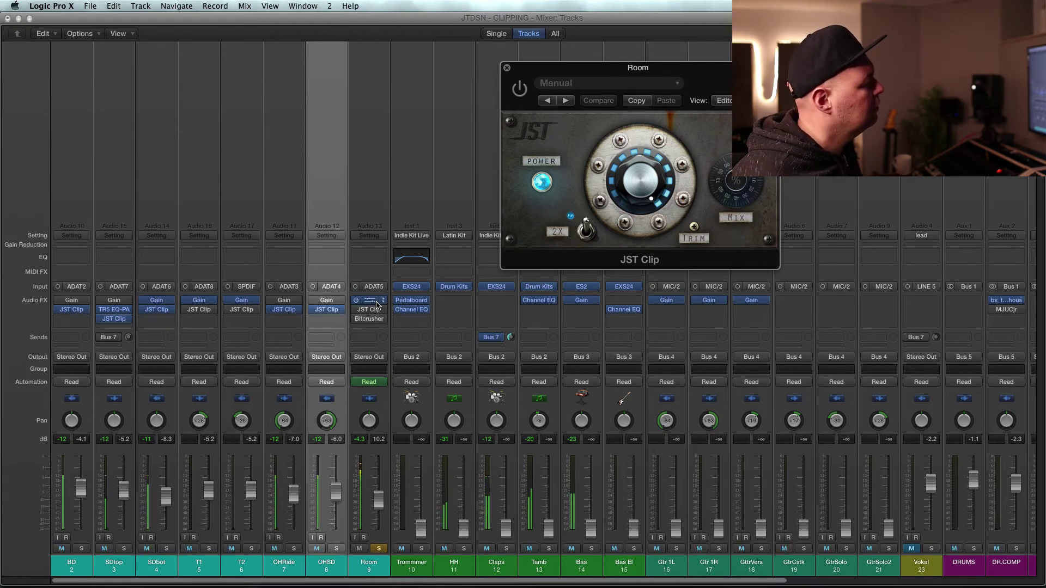
Enable JST Clip on Room, set its trim to -12.0, and turn the main knob fully down, then up to just past halfway.
{"action": "key", "text": "space"}
{"action": "left_click_drag", "start_coordinate": [612, 71], "coordinate": [632, 129]}
{"action": "left_click", "coordinate": [544, 152]}
{"action": "left_click", "coordinate": [603, 292]}
{"action": "left_click", "coordinate": [603, 292]}
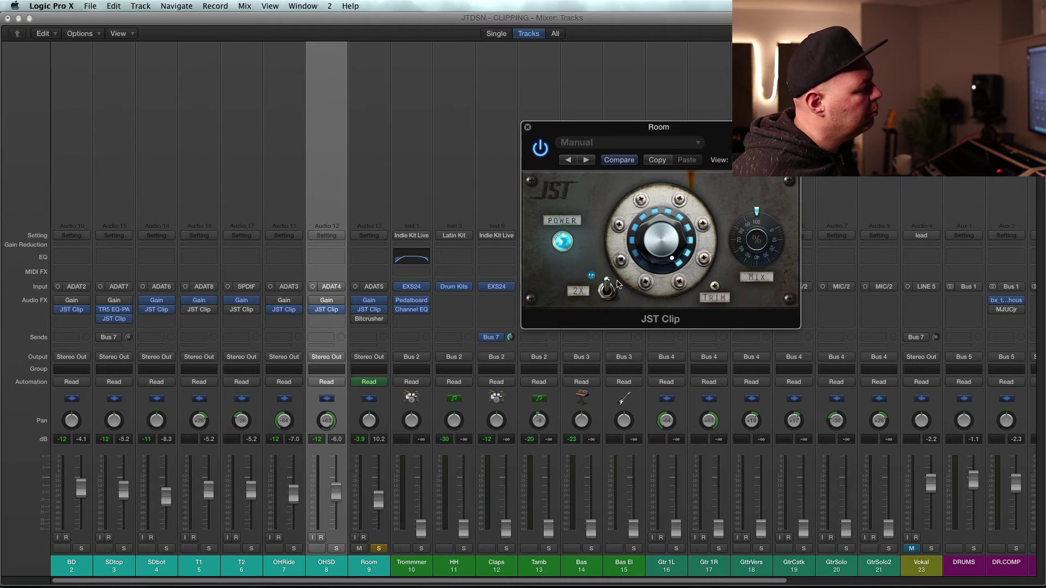
{"action": "left_click_drag", "start_coordinate": [658, 243], "coordinate": [669, 253]}
{"action": "left_click_drag", "start_coordinate": [714, 286], "coordinate": [711, 449]}
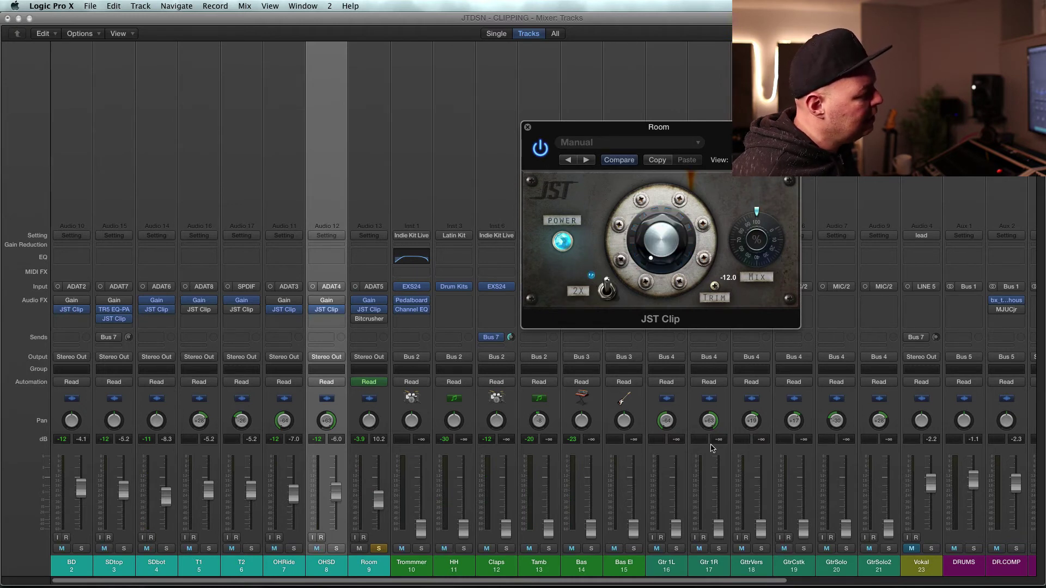
{"action": "mouse_move", "coordinate": [663, 243]}
{"action": "left_mouse_down"}
{"action": "mouse_move", "coordinate": [675, 202]}
{"action": "mouse_move", "coordinate": [673, 263]}
{"action": "mouse_move", "coordinate": [662, 256]}
{"action": "mouse_move", "coordinate": [660, 268]}
{"action": "mouse_move", "coordinate": [663, 224]}
{"action": "left_mouse_up"}
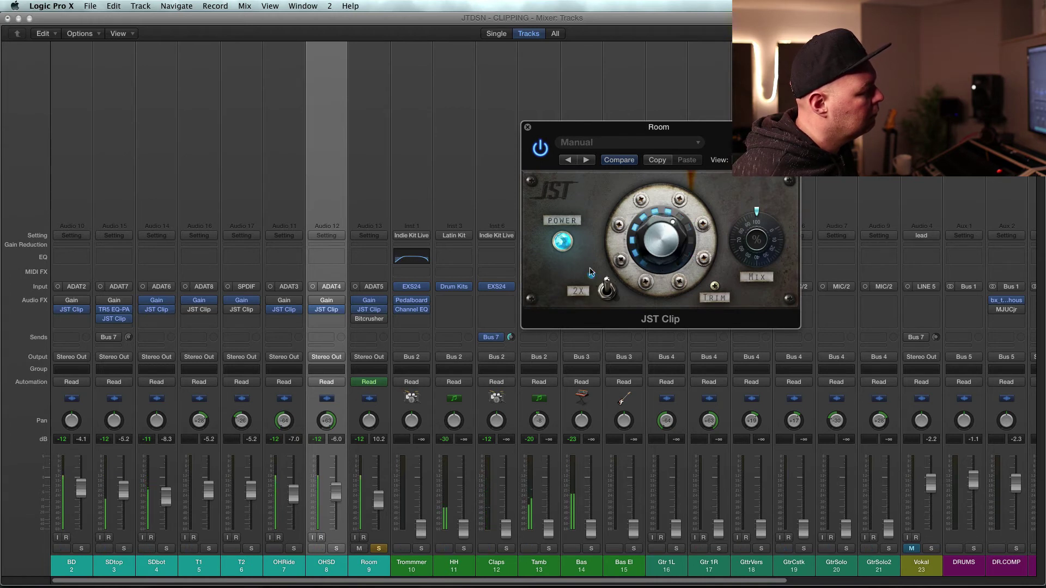
Play the Room track with JST Clip bypassed, reset its peak reading, and re-enable the plug-in to compare levels.
{"action": "left_click", "coordinate": [540, 154]}
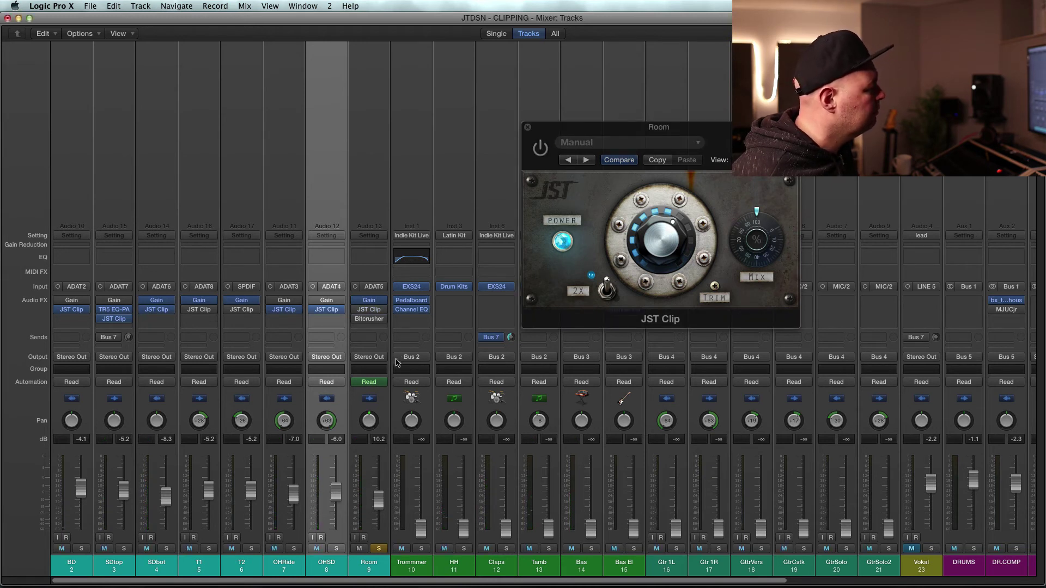
{"action": "key", "text": "space"}
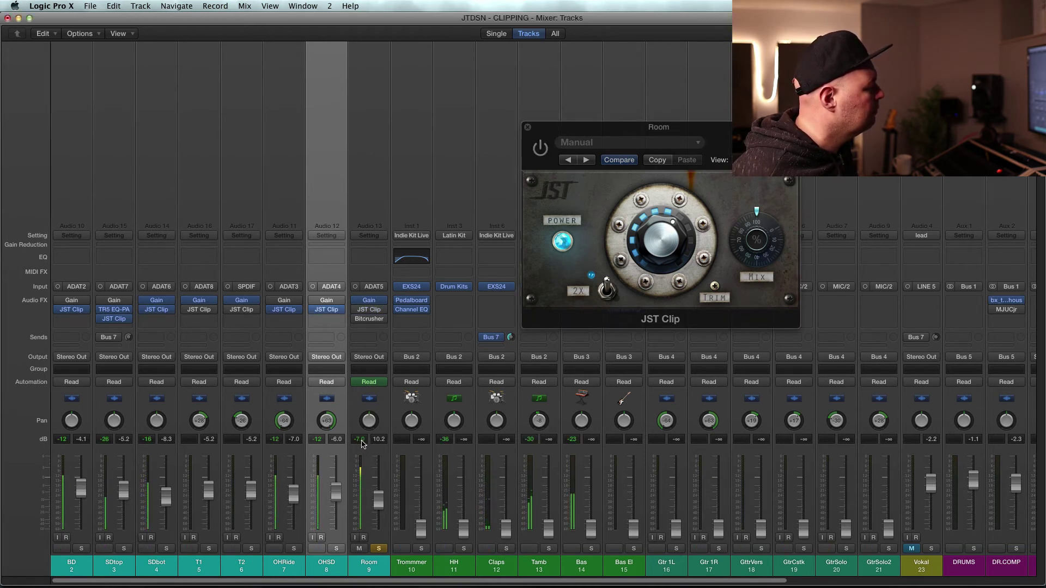
{"action": "left_click", "coordinate": [361, 442]}
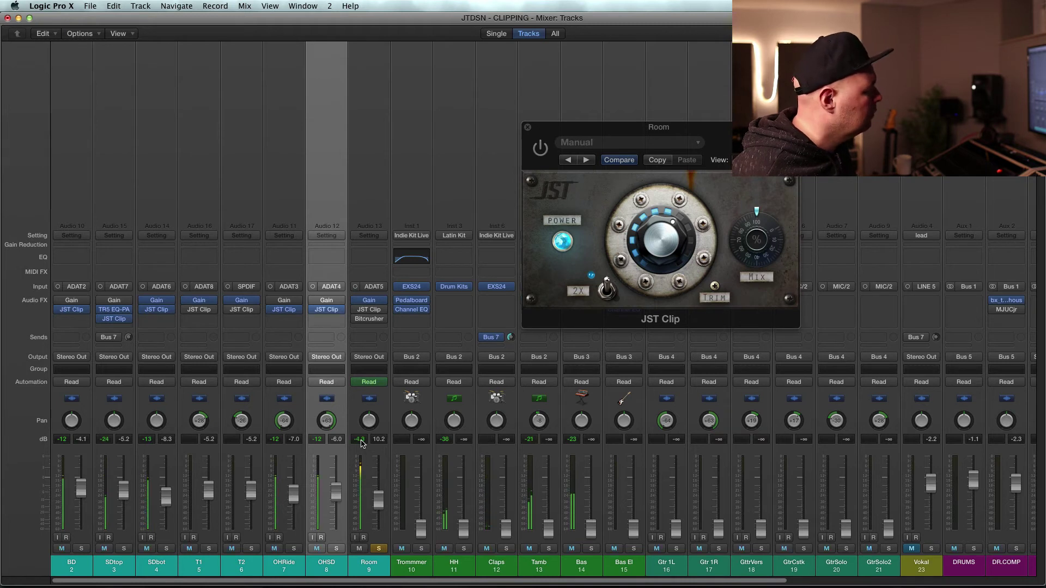
{"action": "left_click", "coordinate": [541, 147]}
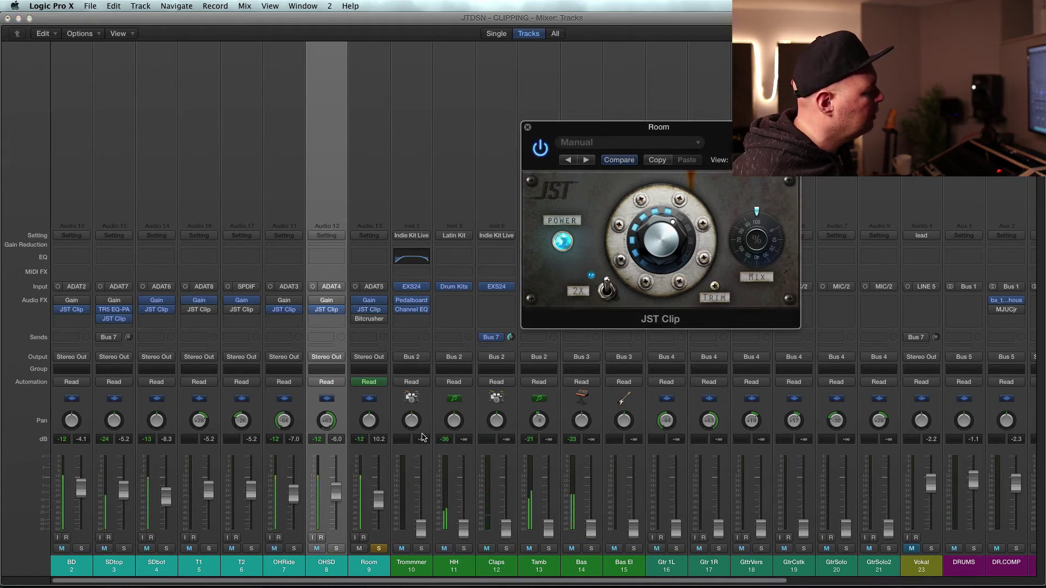
Lower Room's JST Clip main knob to about halfway, bring its fader down to -11.2 dB, and unsolo the track.
{"action": "left_click_drag", "start_coordinate": [657, 241], "coordinate": [657, 245]}
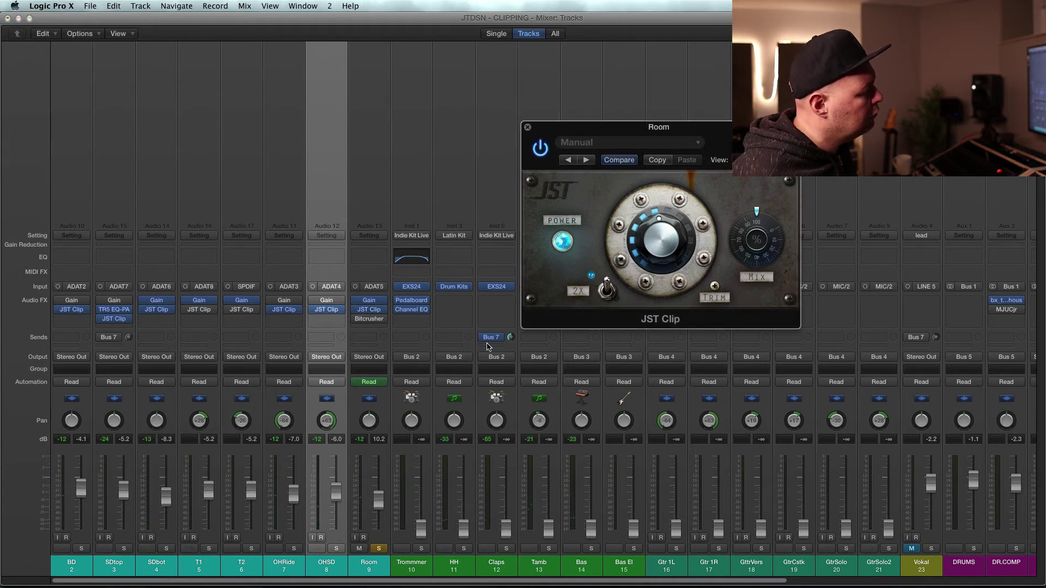
{"action": "left_click_drag", "start_coordinate": [382, 502], "coordinate": [383, 504]}
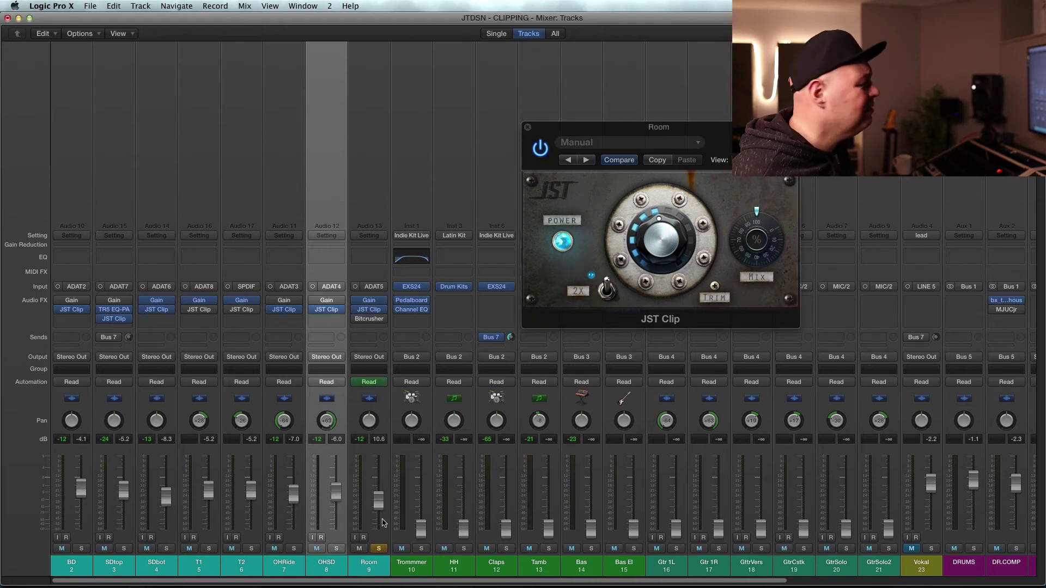
{"action": "left_click", "coordinate": [379, 549]}
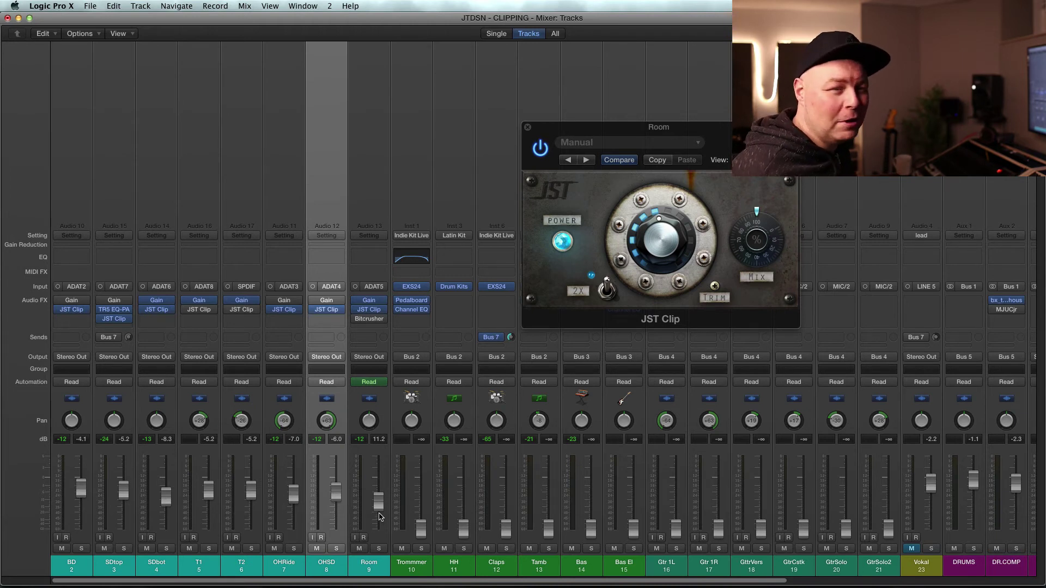
Lower the BD fader to -5.4 dB during playback, and copy SDtop's TR5 EQ-PA ahead of BD's JST Clip and open it.
{"action": "key", "text": "space"}
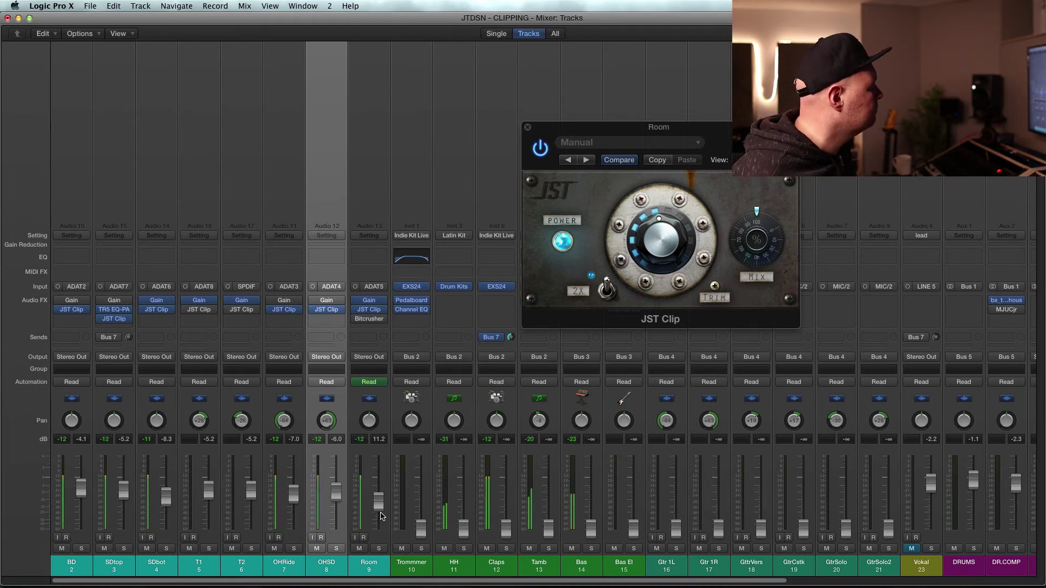
{"action": "left_click_drag", "start_coordinate": [82, 496], "coordinate": [82, 500]}
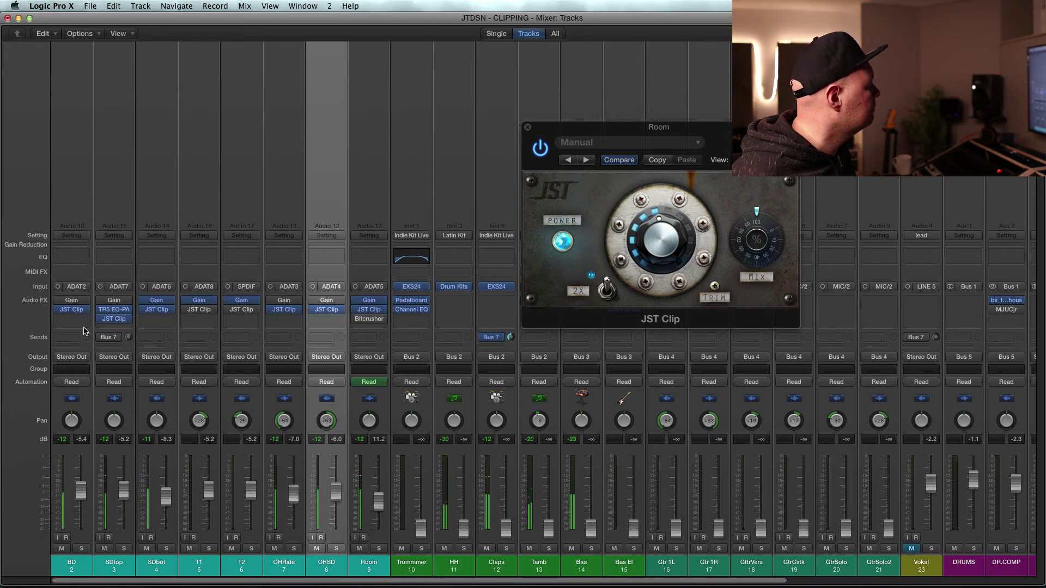
{"action": "mouse_move", "coordinate": [72, 309]}
{"action": "left_mouse_down"}
{"action": "mouse_move", "coordinate": [71, 318]}
{"action": "mouse_move", "coordinate": [72, 310]}
{"action": "left_mouse_up"}
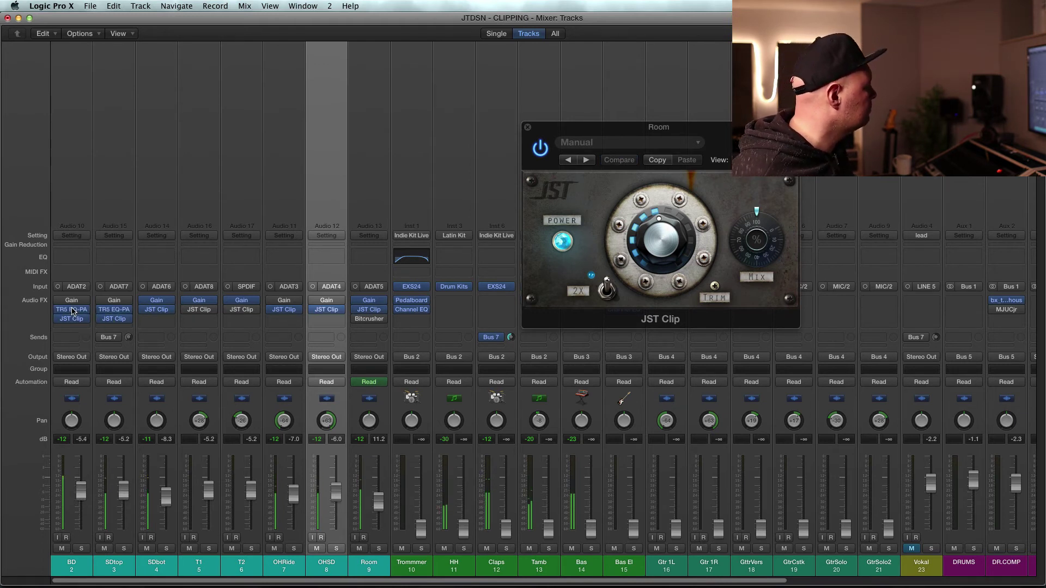
{"action": "left_click", "coordinate": [73, 310]}
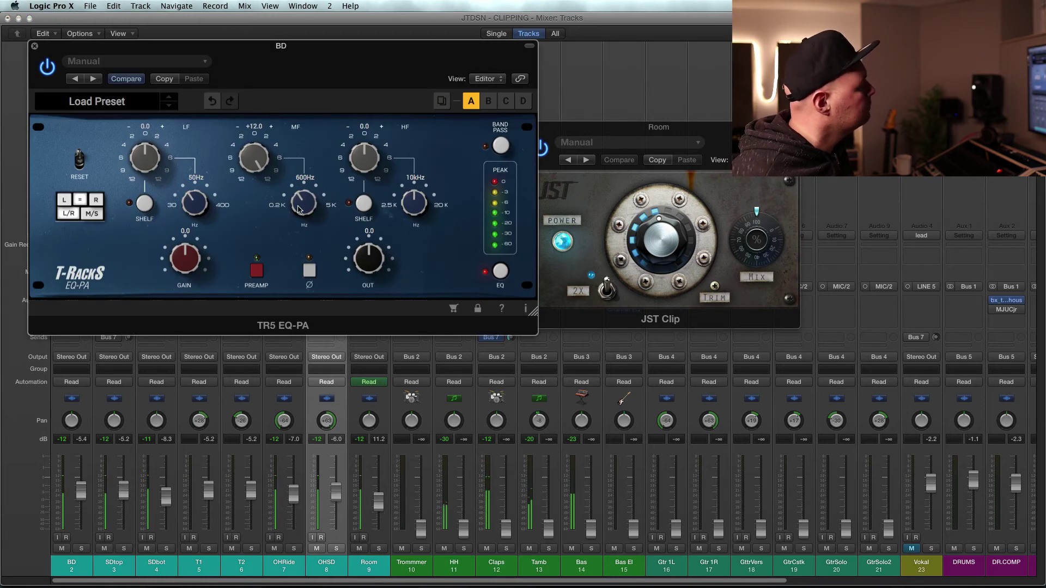
Set BD's EQ-PA mid band to -9.0 at 200 Hz and its low band to +12.0 at 100 Hz.
{"action": "left_click_drag", "start_coordinate": [301, 210], "coordinate": [301, 265]}
{"action": "left_click_drag", "start_coordinate": [253, 158], "coordinate": [255, 182]}
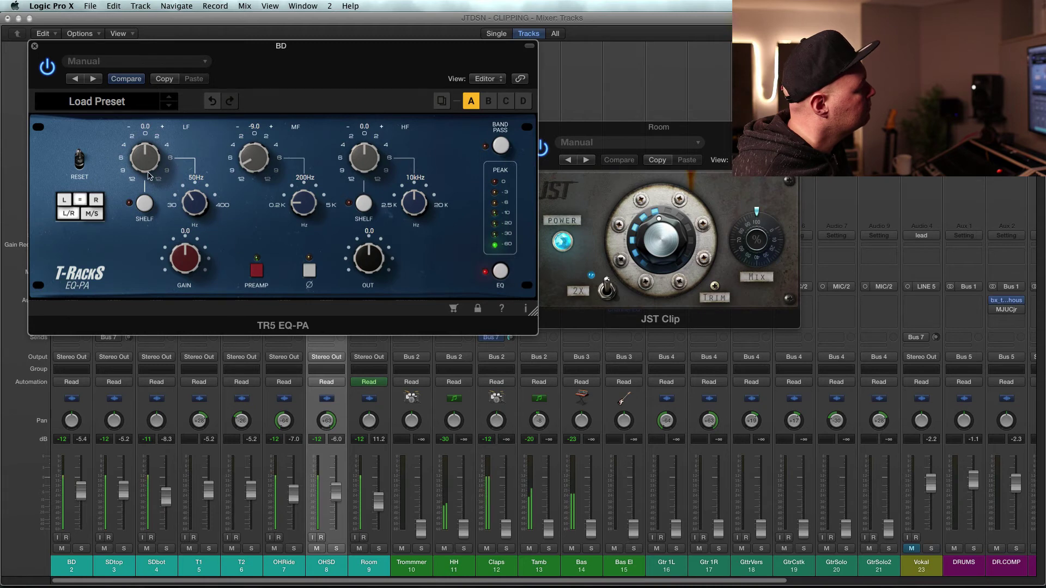
{"action": "left_click_drag", "start_coordinate": [143, 159], "coordinate": [163, 72]}
{"action": "left_click_drag", "start_coordinate": [197, 210], "coordinate": [197, 191]}
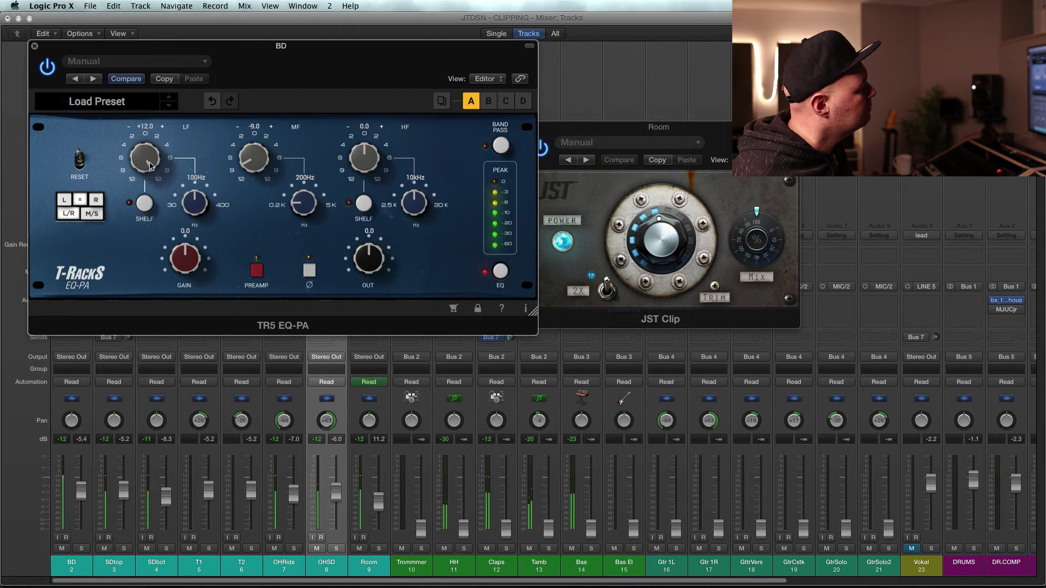
Reduce the low band boost on BD's EQ-PA to +7.5 and close the open plug-in windows.
{"action": "left_click_drag", "start_coordinate": [151, 166], "coordinate": [152, 173]}
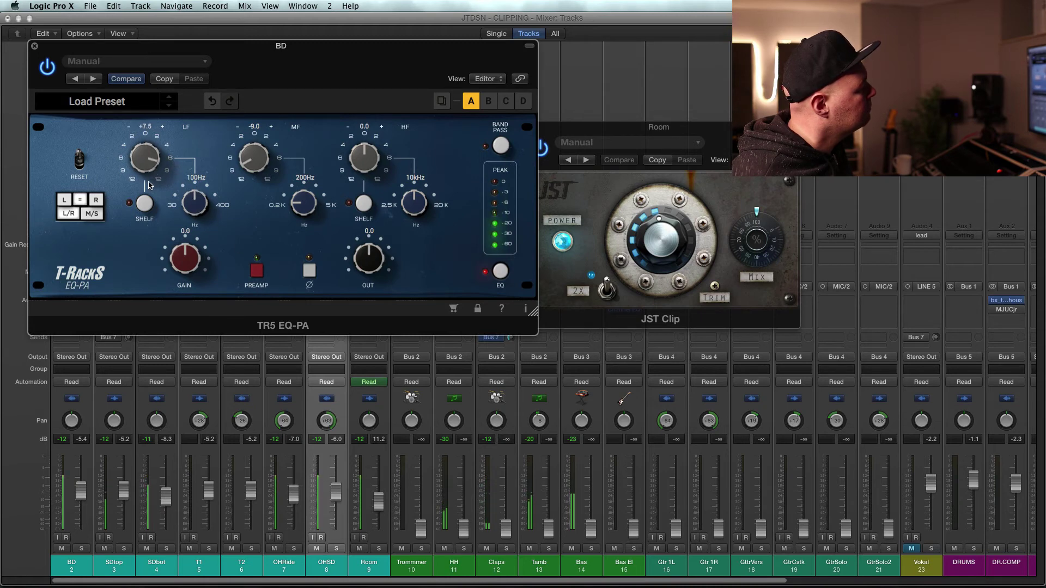
{"action": "left_click", "coordinate": [34, 47]}
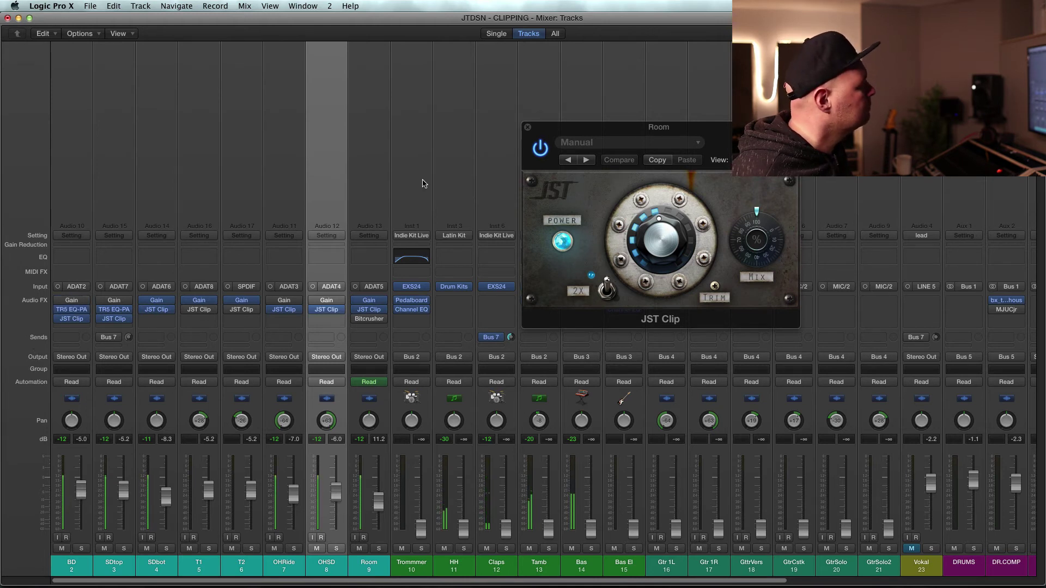
{"action": "left_click", "coordinate": [527, 128]}
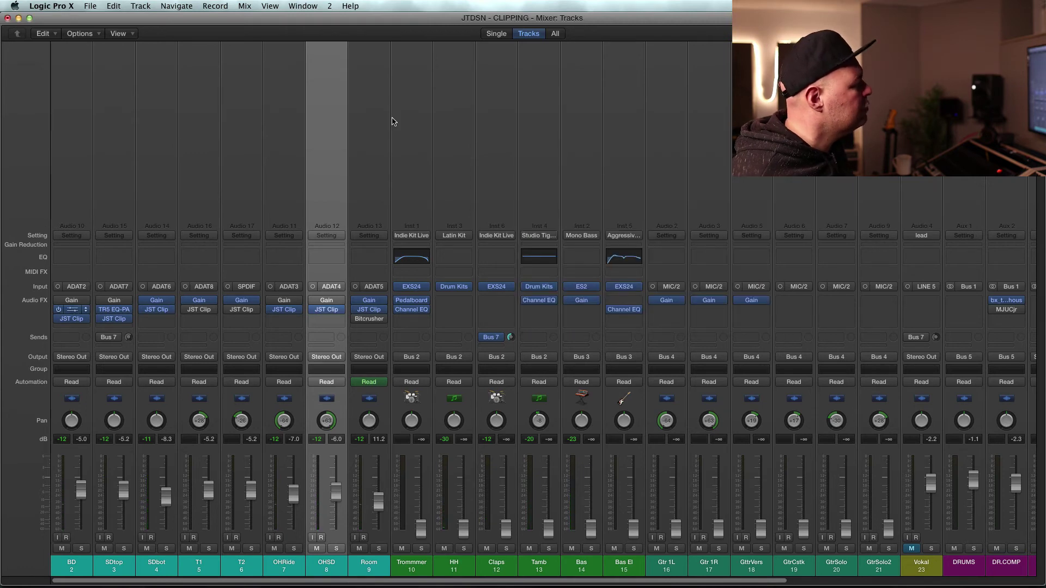
{"action": "left_click_drag", "start_coordinate": [395, 49], "coordinate": [672, 80]}
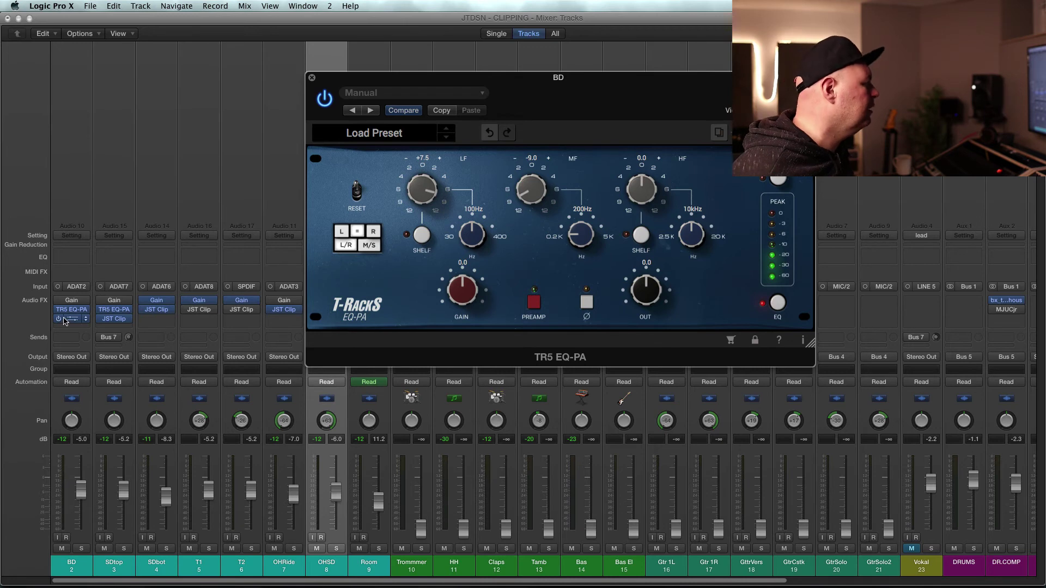
{"action": "left_click", "coordinate": [312, 78]}
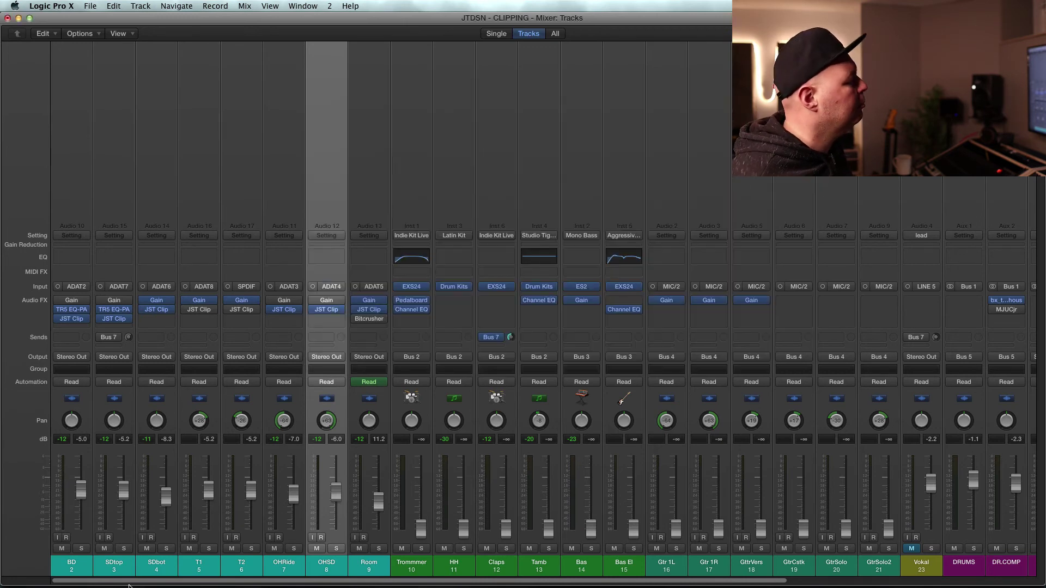
Solo BD and play it, toggling JST Clip to compare the peaks without and with clipping, and unsolo the track.
{"action": "left_click", "coordinate": [81, 549]}
{"action": "mouse_move", "coordinate": [58, 318]}
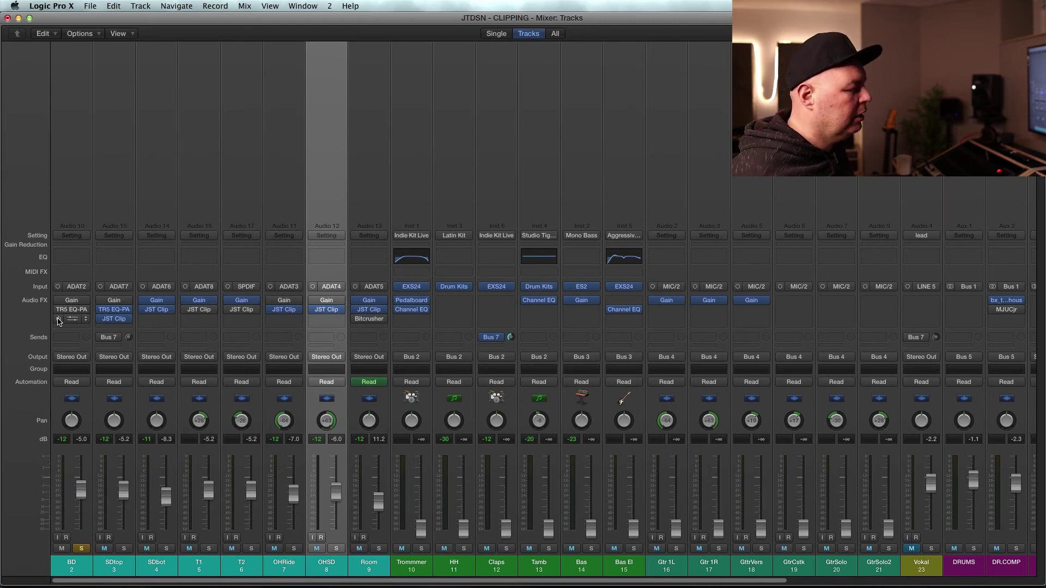
{"action": "key", "text": "space"}
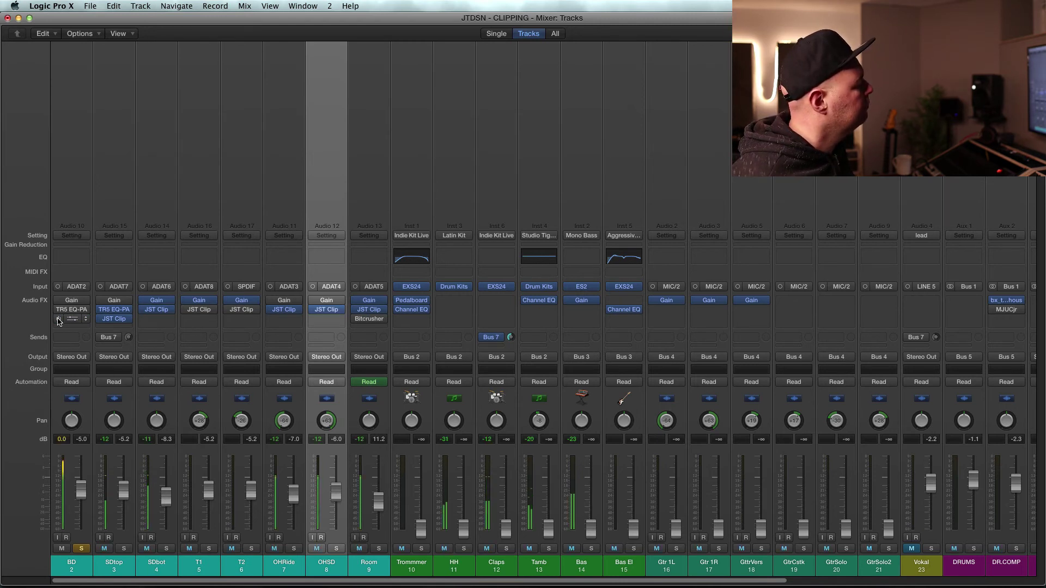
{"action": "left_click", "coordinate": [58, 320]}
{"action": "left_click", "coordinate": [59, 319]}
{"action": "left_click", "coordinate": [58, 319]}
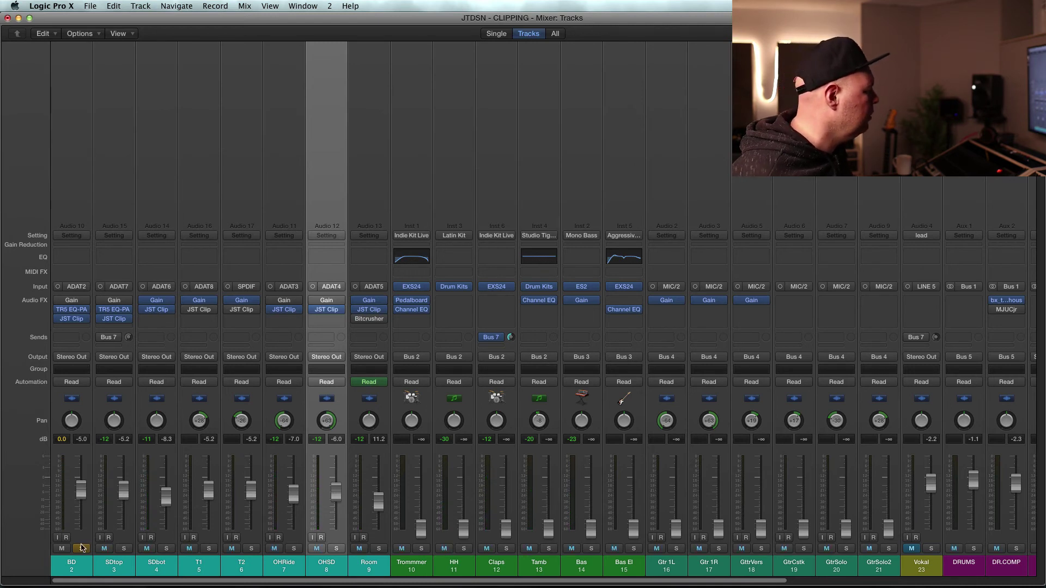
Solo the Room track and show its Bitcrusher and JST Clip windows without overlap.
{"action": "left_click", "coordinate": [370, 310]}
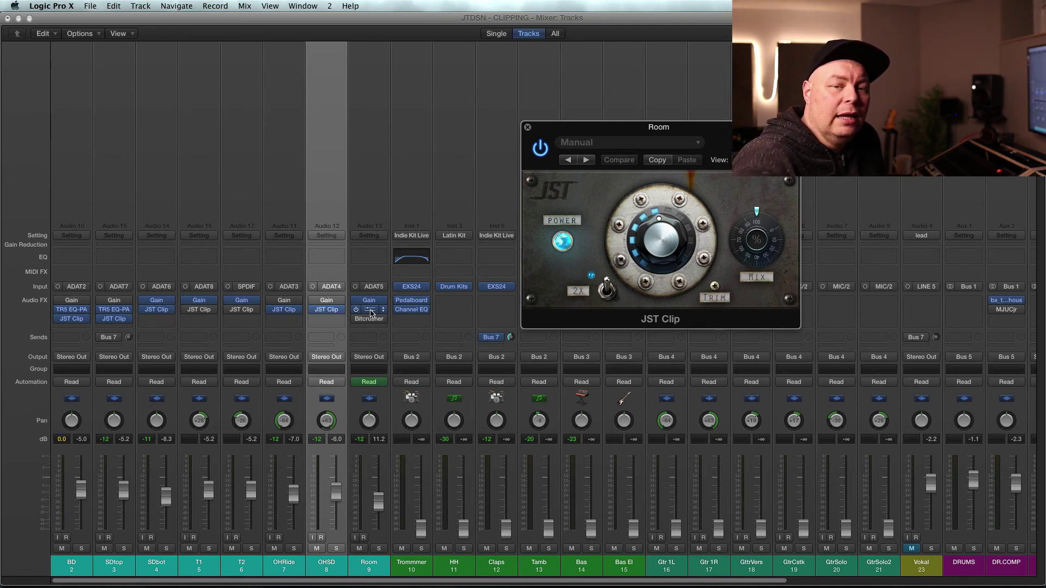
{"action": "key", "text": "super+w"}
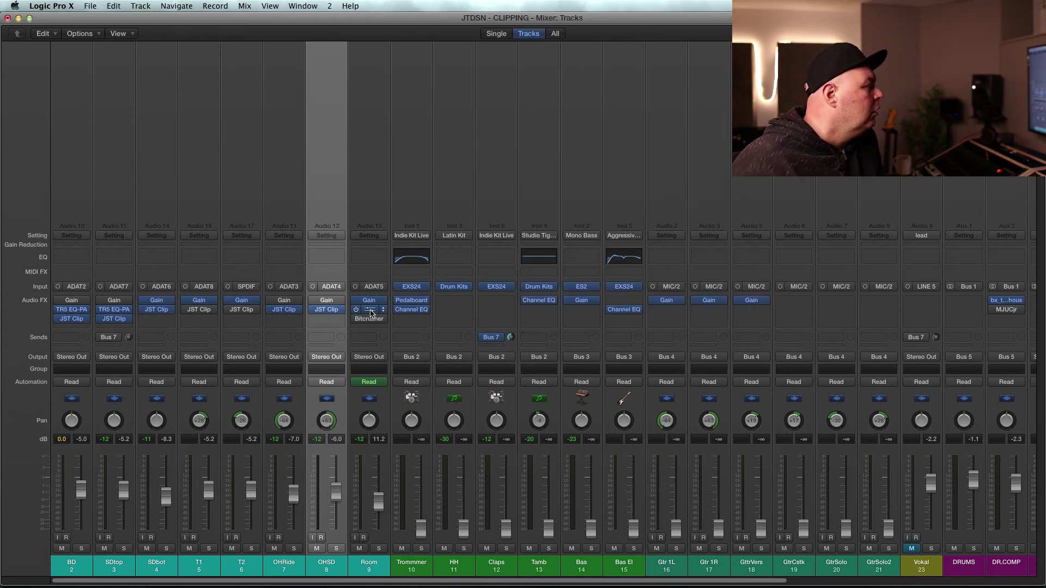
{"action": "left_click", "coordinate": [379, 547]}
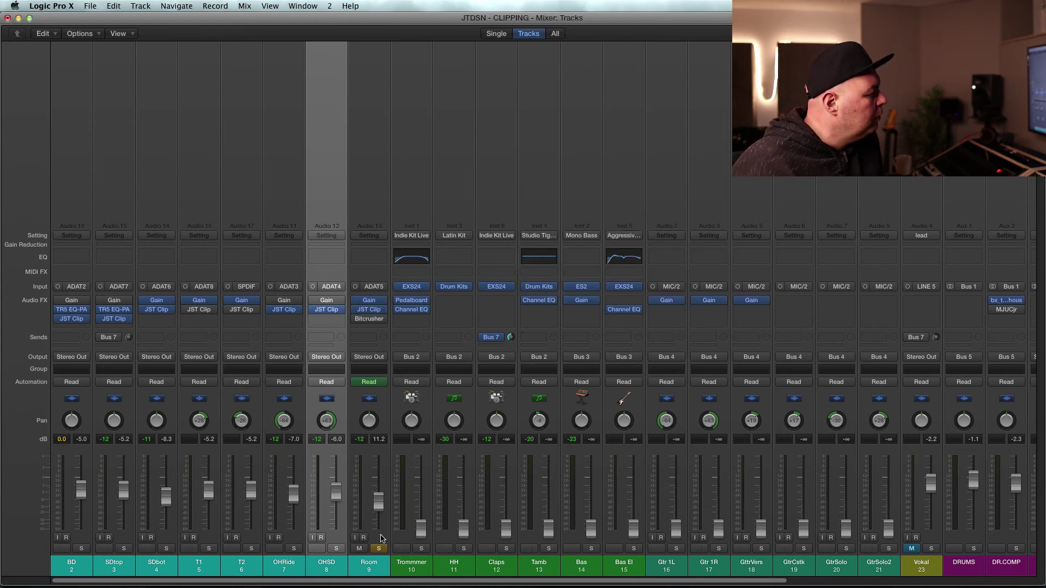
{"action": "left_click", "coordinate": [371, 319]}
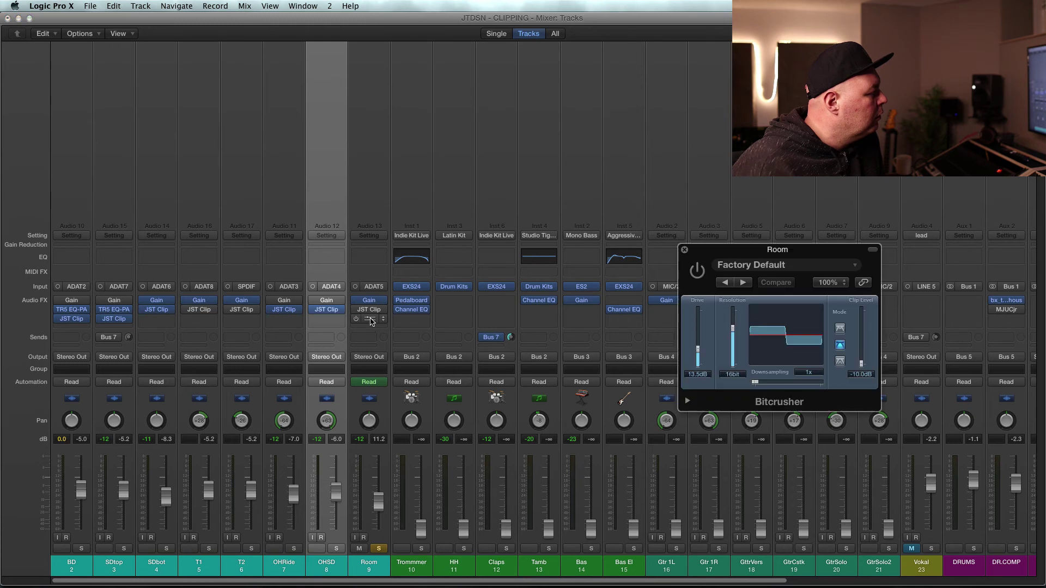
{"action": "left_click_drag", "start_coordinate": [747, 254], "coordinate": [733, 258]}
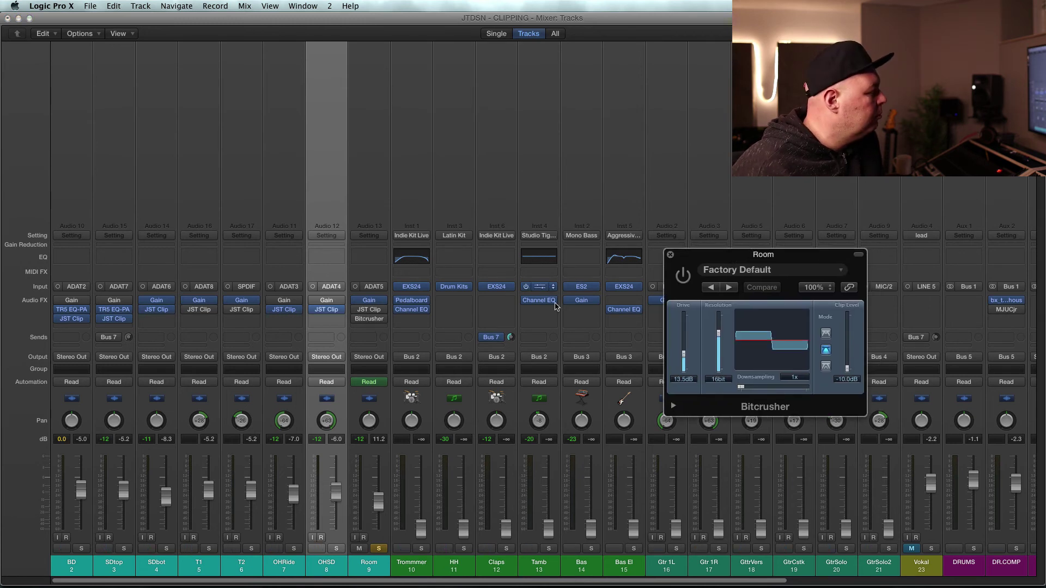
{"action": "left_click", "coordinate": [361, 310]}
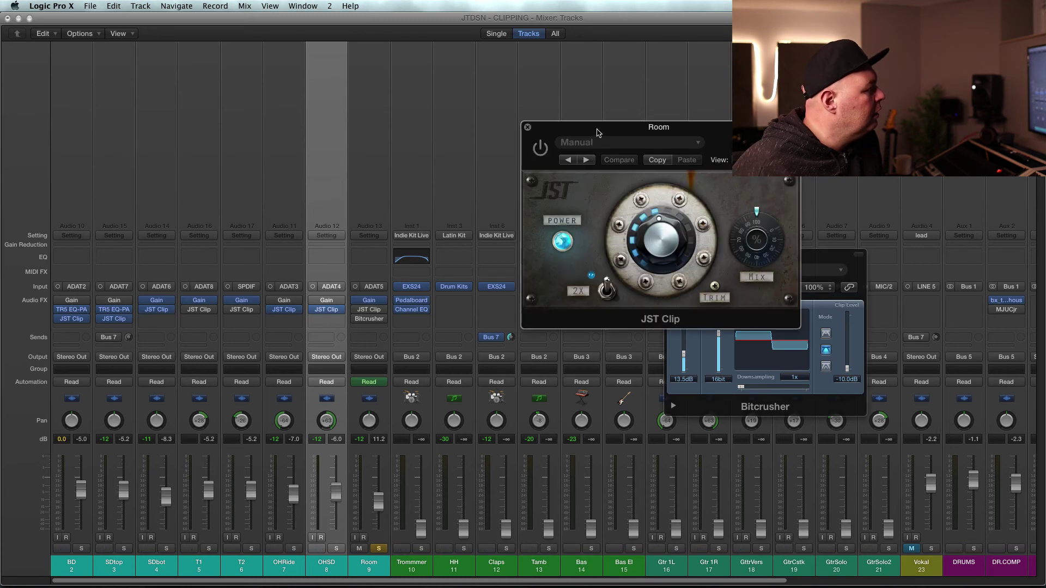
{"action": "left_click_drag", "start_coordinate": [596, 128], "coordinate": [465, 59]}
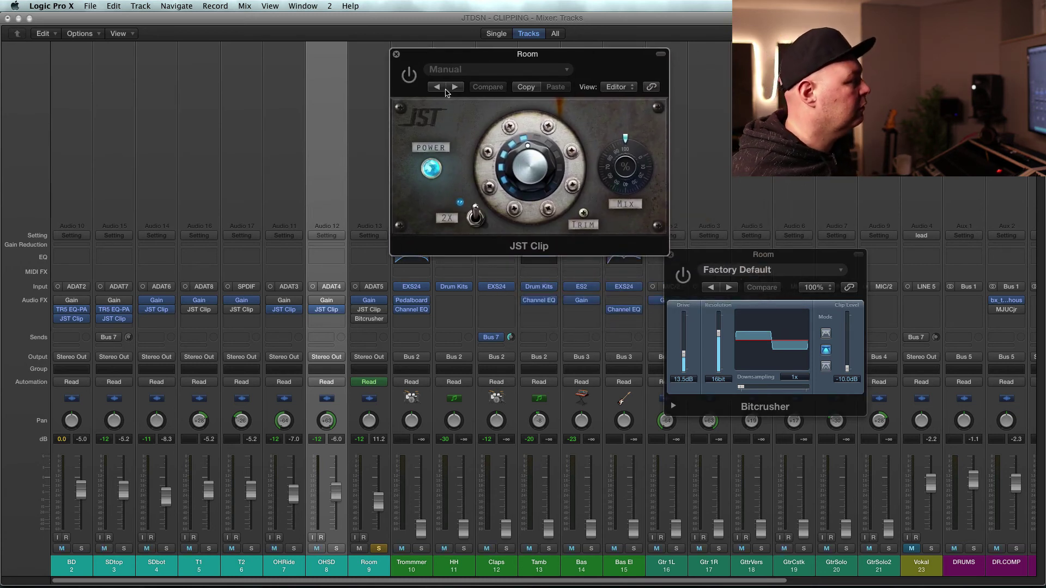
Raise Room's fader to -9.0 dB and play it with Bitcrusher at 12.0 dB drive in place of JST Clip.
{"action": "left_click", "coordinate": [408, 74]}
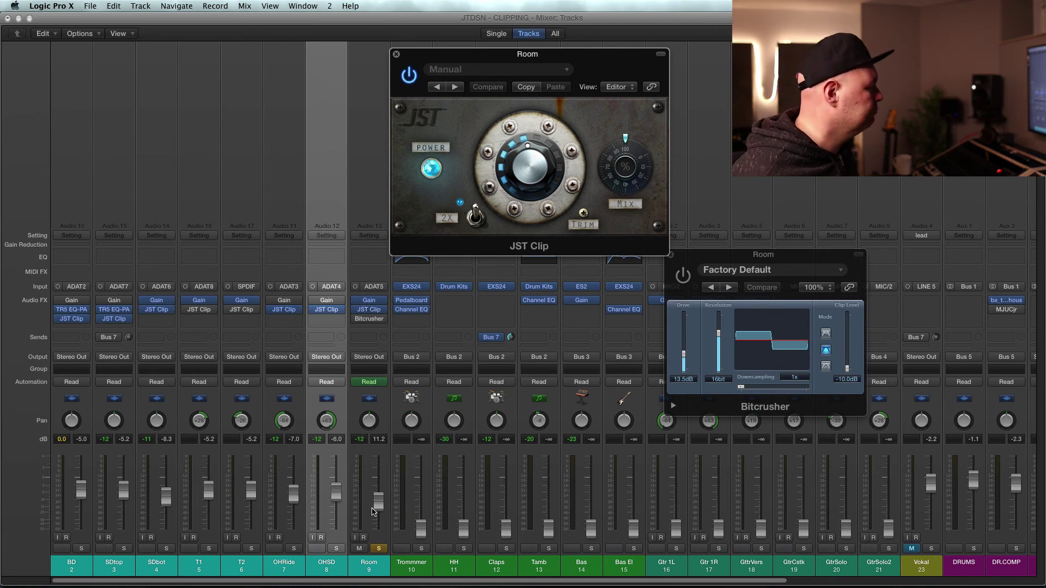
{"action": "left_click_drag", "start_coordinate": [377, 506], "coordinate": [377, 502]}
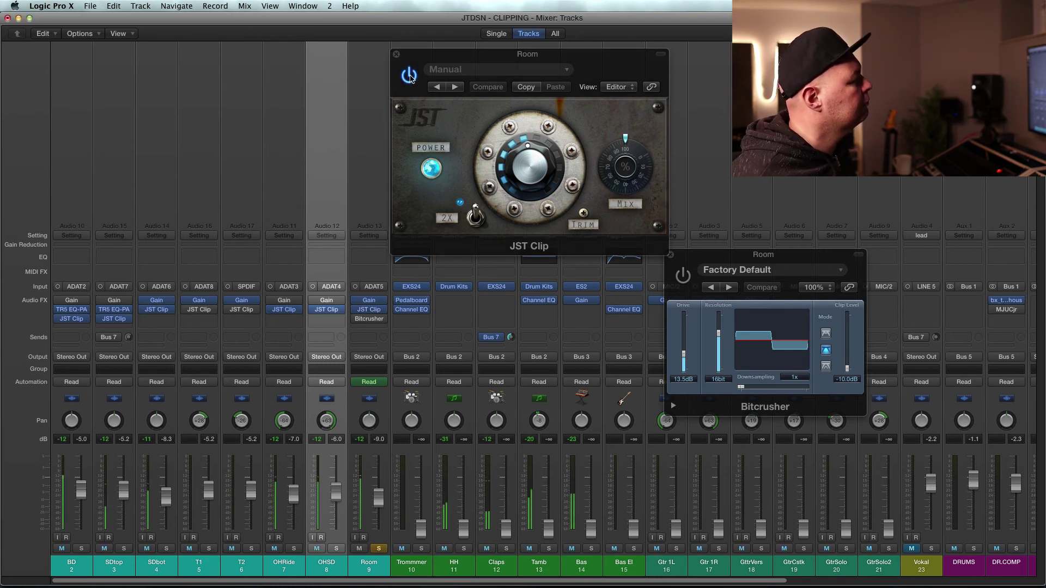
{"action": "left_click", "coordinate": [409, 75]}
{"action": "left_click", "coordinate": [683, 276]}
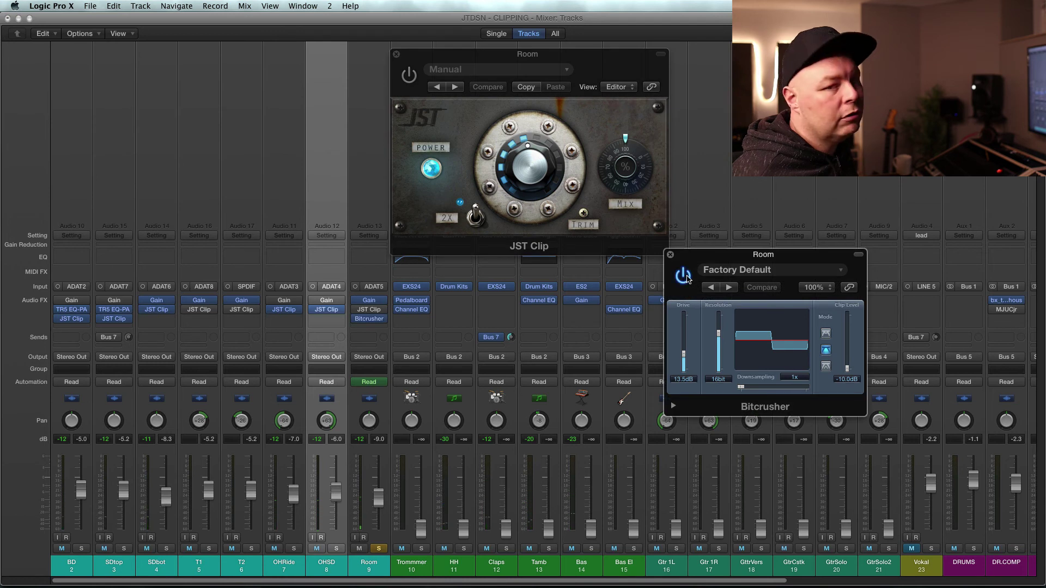
{"action": "key", "text": "space"}
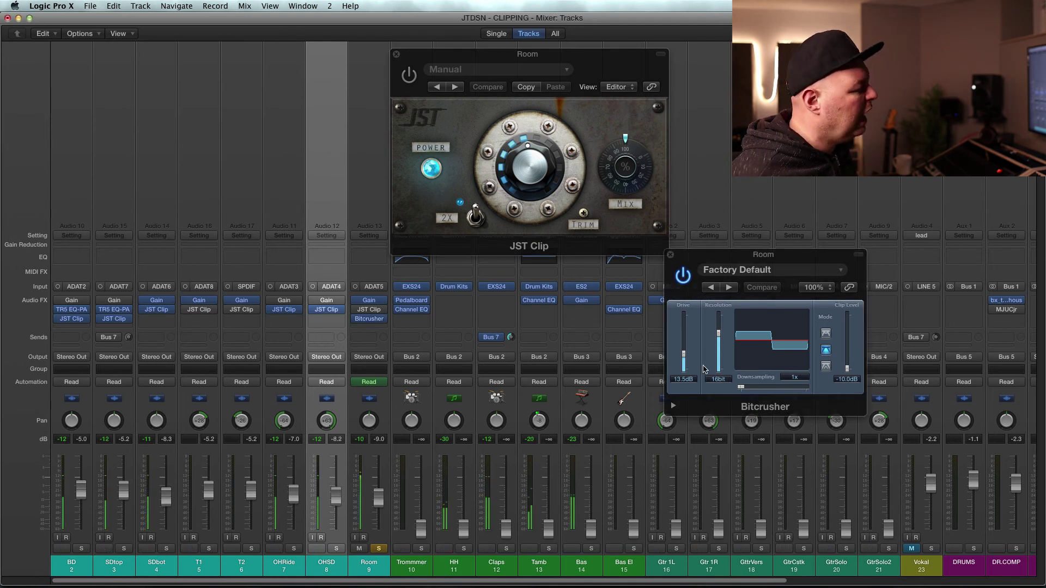
{"action": "left_click_drag", "start_coordinate": [684, 354], "coordinate": [687, 361]}
Swap Bitcrusher for JST Clip on Room, raise its main knob to about three-quarters with trim at -6.6, and lower the fader to -12.6 dB.
{"action": "left_click_drag", "start_coordinate": [583, 213], "coordinate": [591, 189]}
{"action": "left_click", "coordinate": [684, 278]}
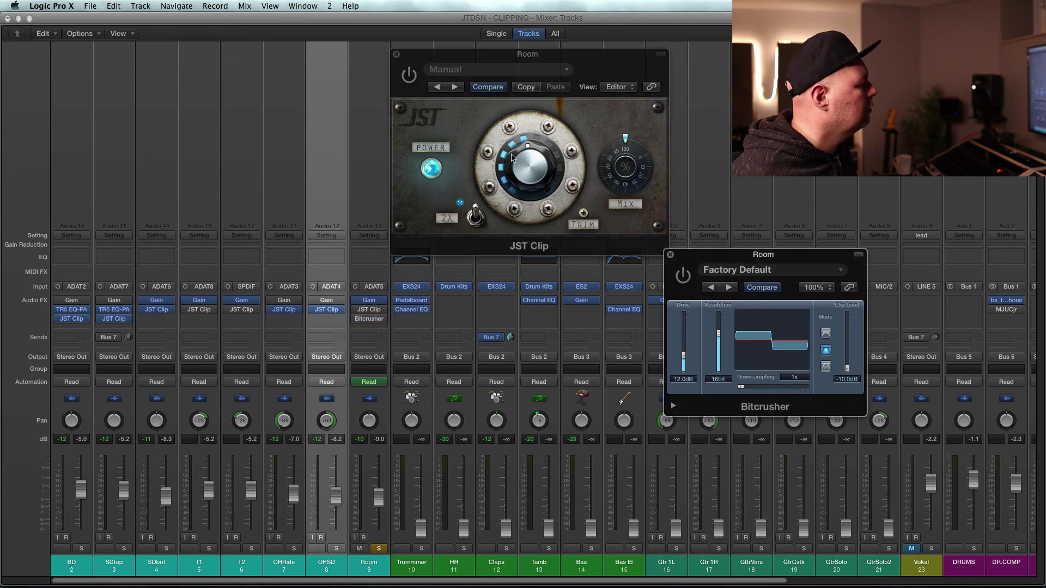
{"action": "left_click", "coordinate": [409, 75]}
{"action": "key", "text": "space"}
{"action": "left_click_drag", "start_coordinate": [583, 213], "coordinate": [586, 208]}
{"action": "mouse_move", "coordinate": [528, 165]}
{"action": "left_mouse_down"}
{"action": "mouse_move", "coordinate": [453, 96]}
{"action": "mouse_move", "coordinate": [528, 157]}
{"action": "mouse_move", "coordinate": [528, 170]}
{"action": "left_mouse_up"}
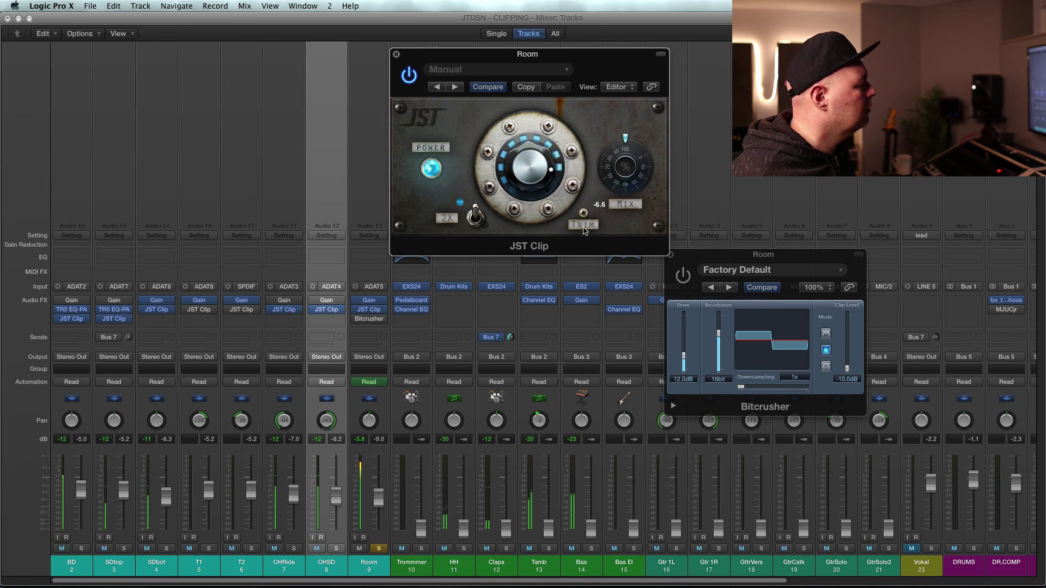
{"action": "left_click_drag", "start_coordinate": [378, 497], "coordinate": [379, 503]}
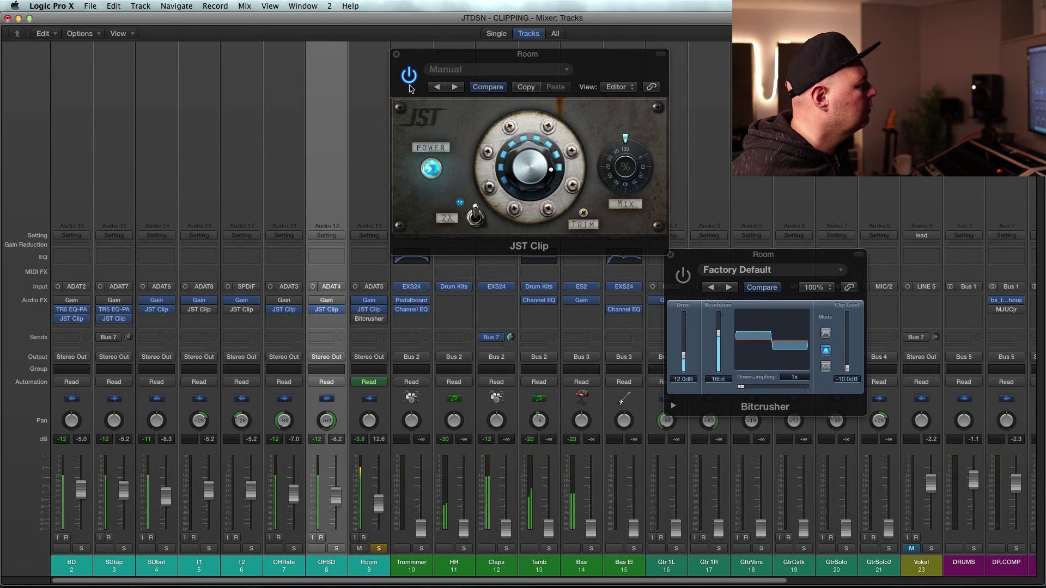
Compare Room with JST Clip on and off, and switch to Bitcrusher with its clip level at -8.6 dB.
{"action": "left_click", "coordinate": [408, 78]}
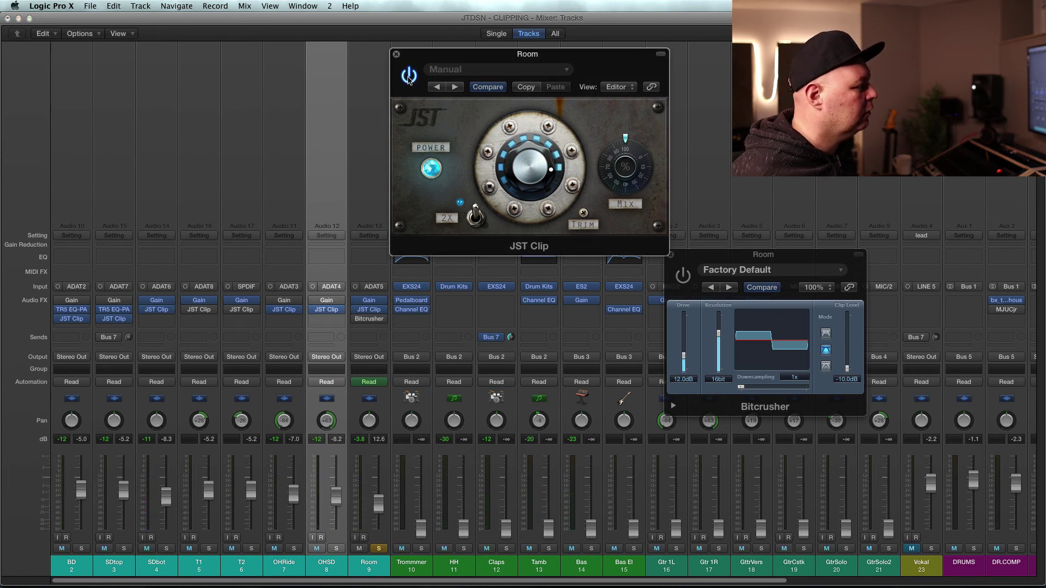
{"action": "left_click", "coordinate": [408, 77]}
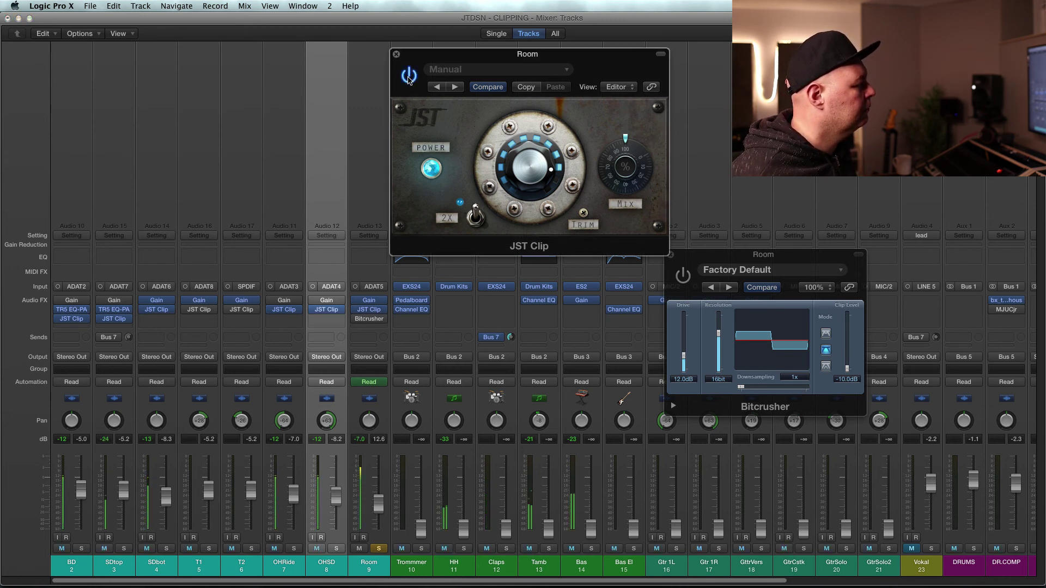
{"action": "left_click", "coordinate": [408, 78]}
{"action": "left_click", "coordinate": [687, 263]}
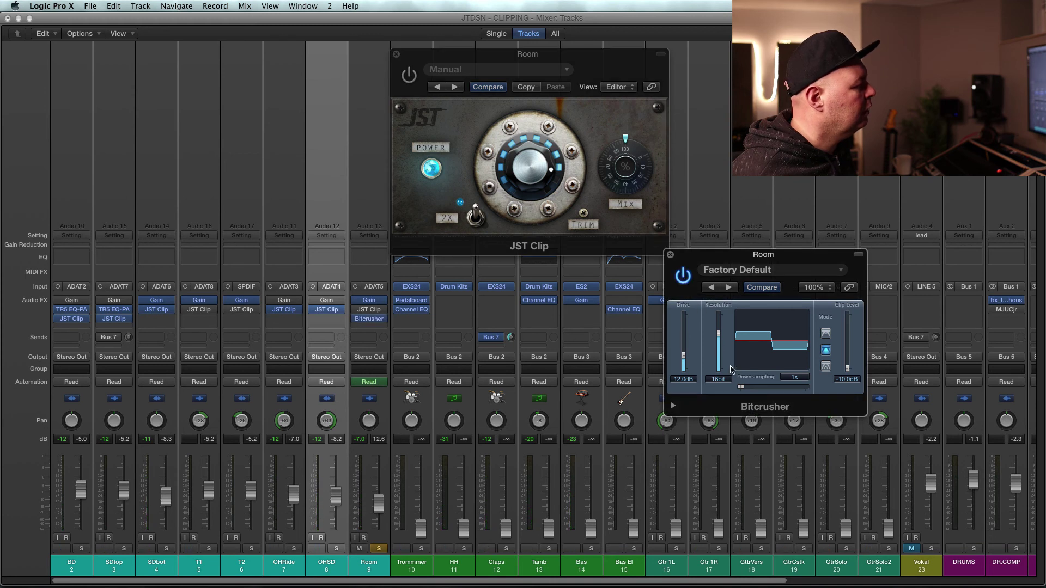
{"action": "key", "text": "space"}
{"action": "left_click_drag", "start_coordinate": [844, 368], "coordinate": [846, 361]}
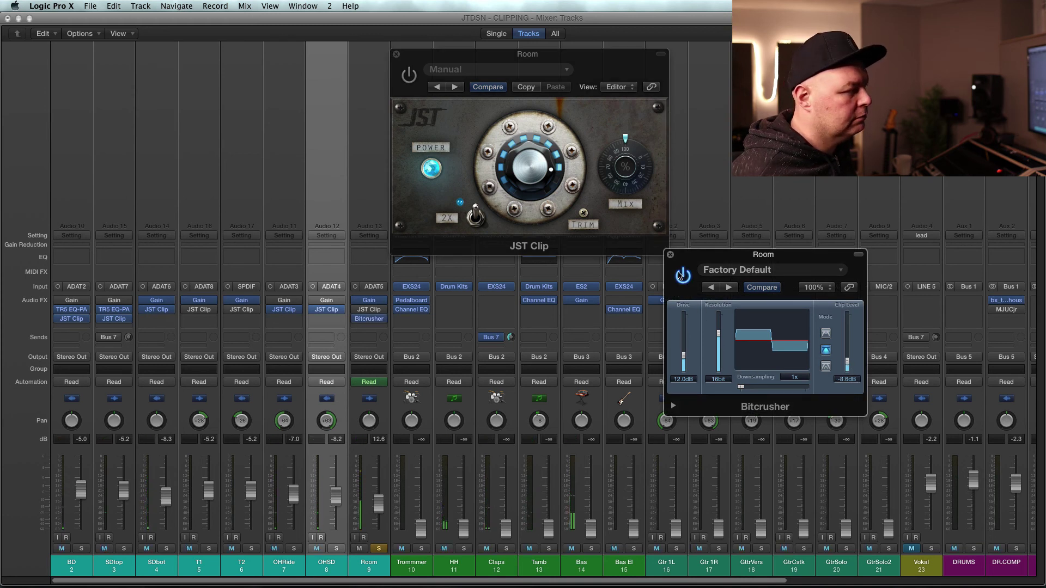
Bypass Bitcrusher and re-enable JST Clip on Room to compare the two clippers during playback.
{"action": "left_click", "coordinate": [683, 277]}
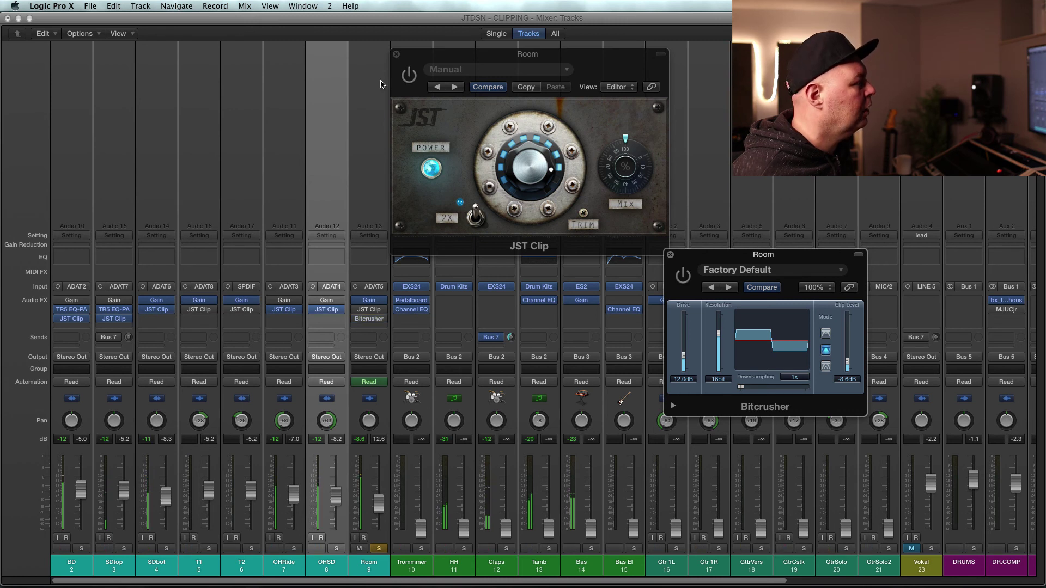
{"action": "left_click", "coordinate": [411, 75]}
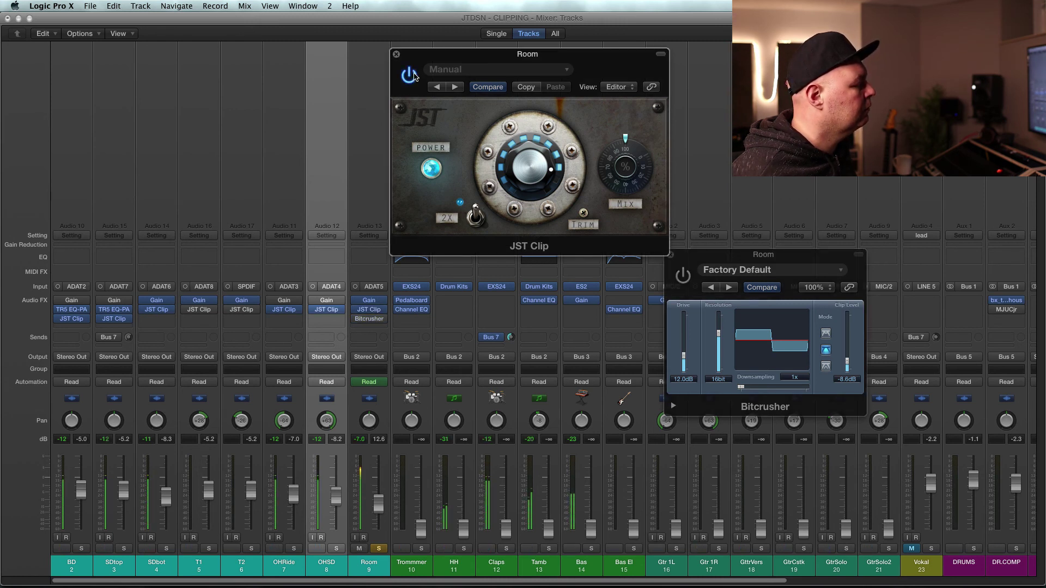
{"action": "left_click_drag", "start_coordinate": [431, 50], "coordinate": [415, 56]}
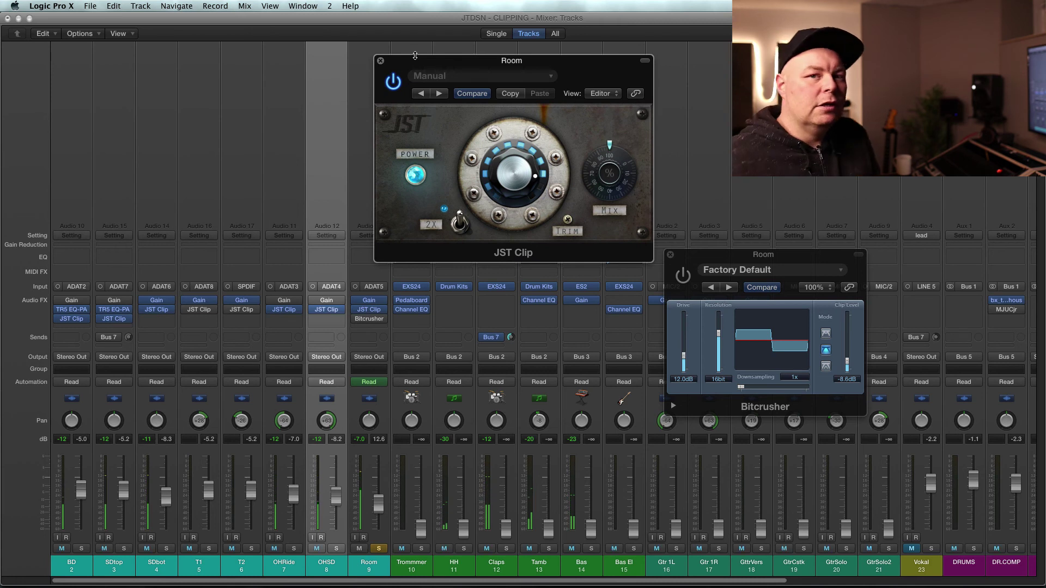